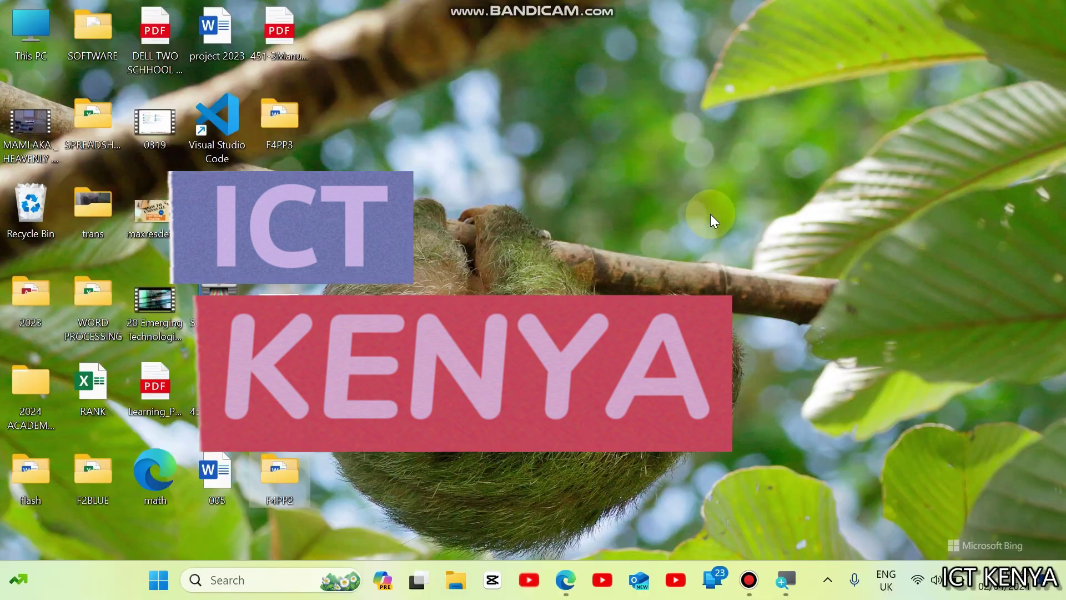
# Bring the practical1.pdf exam paper to the front, showing Question 2 on databases.
pyautogui.moveTo(566, 580)
pyautogui.click(467, 462)
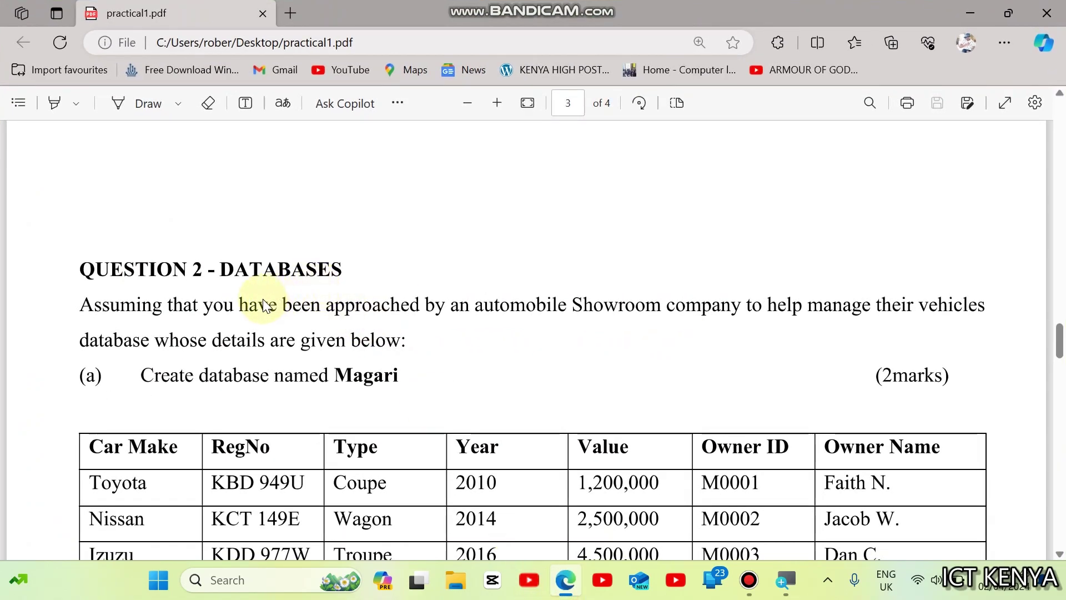
# Scroll down to the car table in the exam PDF, then minimize Edge to show the desktop.
pyautogui.scroll(-2, 263, 301)
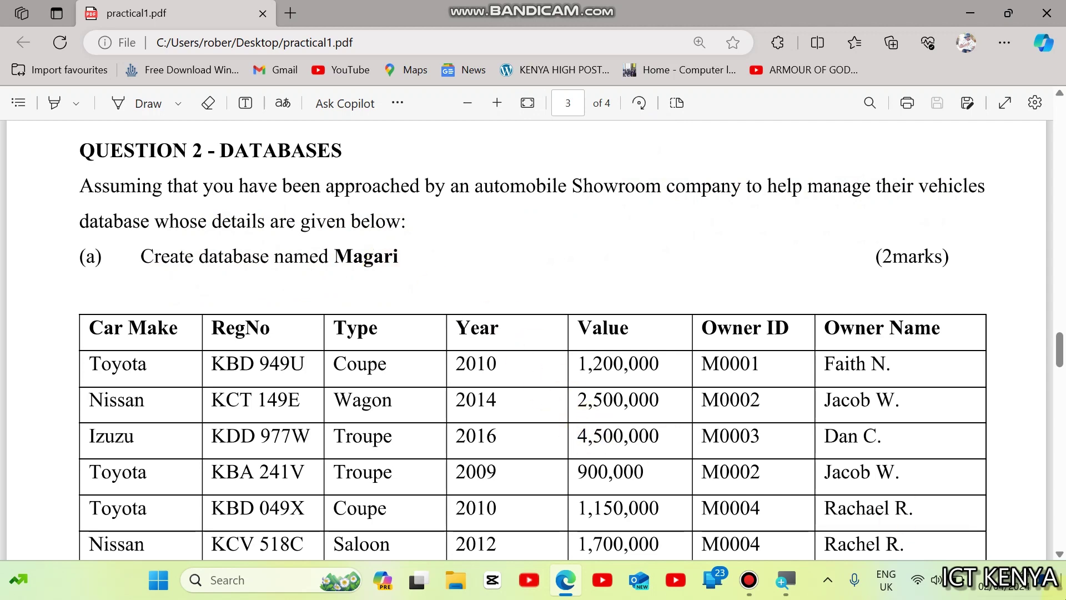
pyautogui.click(1061, 580)
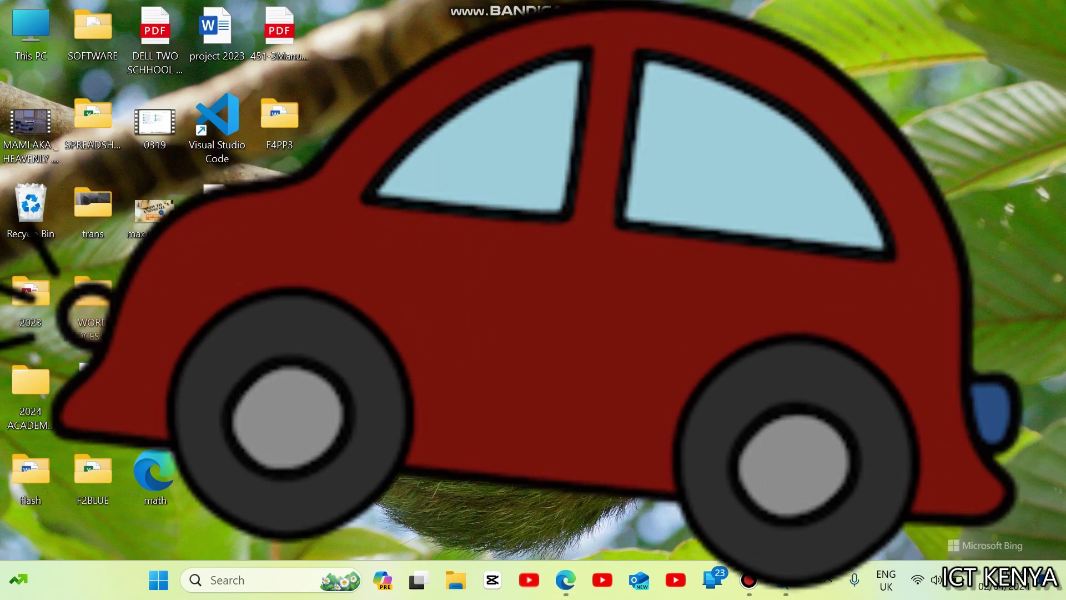
# Create a new Access database on the desktop named Magari and open it.
pyautogui.rightClick(432, 134)
pyautogui.moveTo(488, 263)
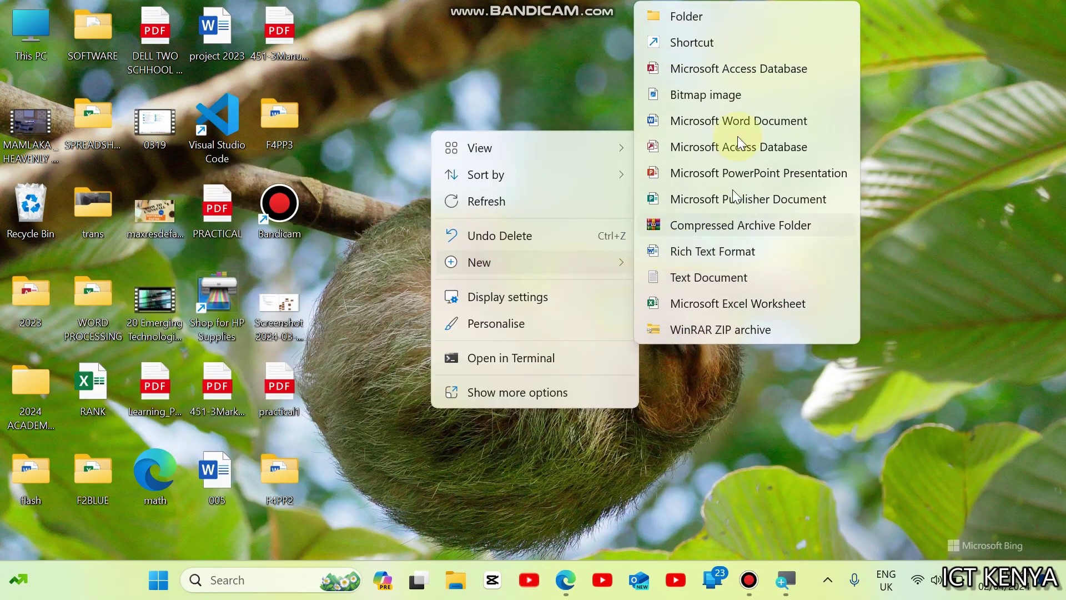
pyautogui.click(678, 71)
pyautogui.write('Magari')
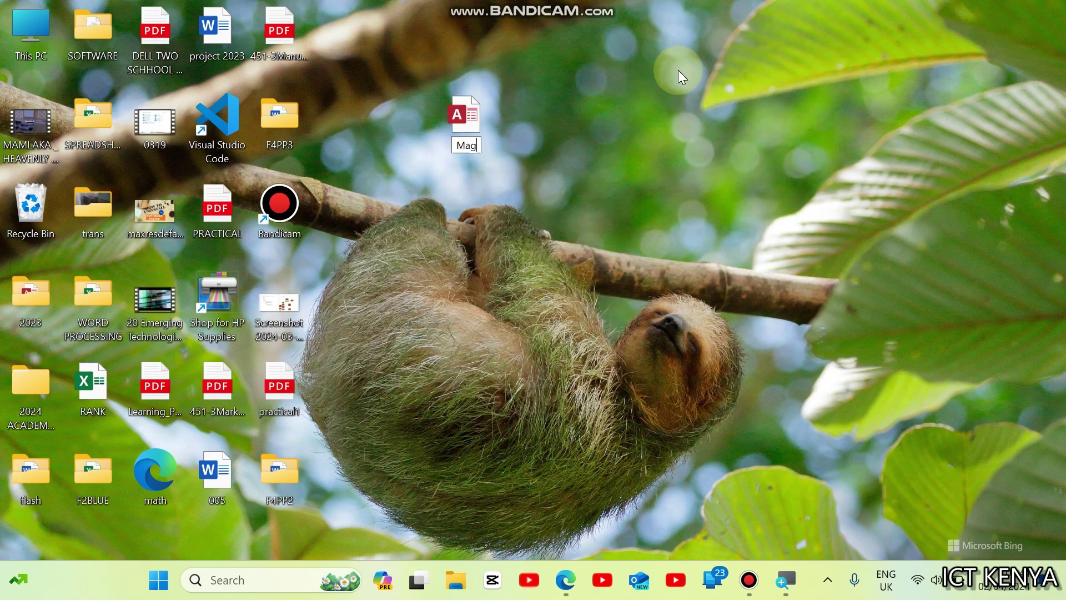
pyautogui.press('Return')
pyautogui.press('Return')
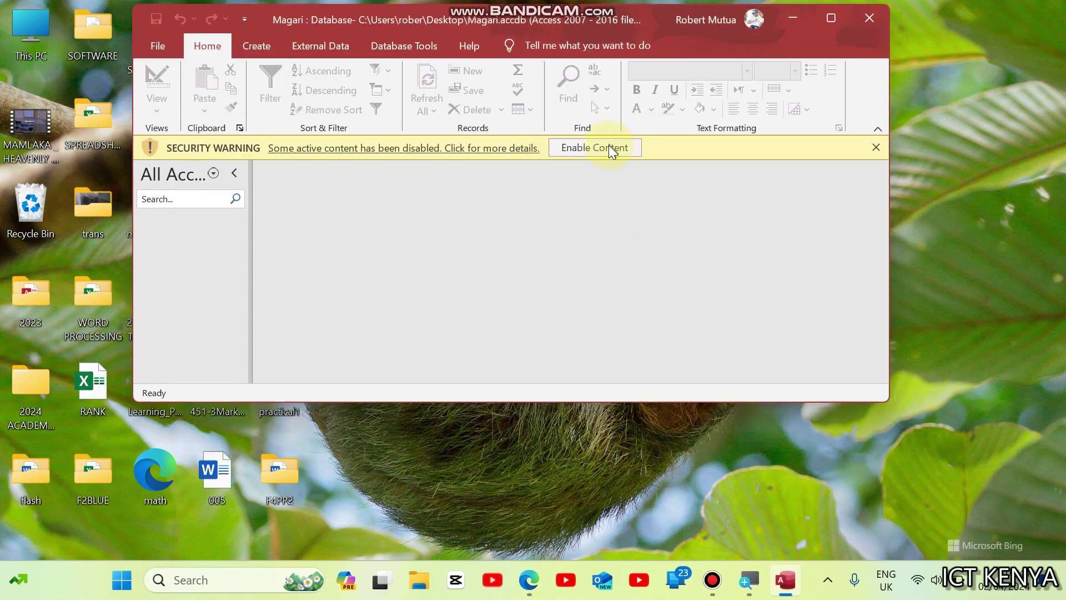
# Enable the database content, maximize Access, and return to the car table in the PDF.
pyautogui.click(609, 147)
pyautogui.click(833, 17)
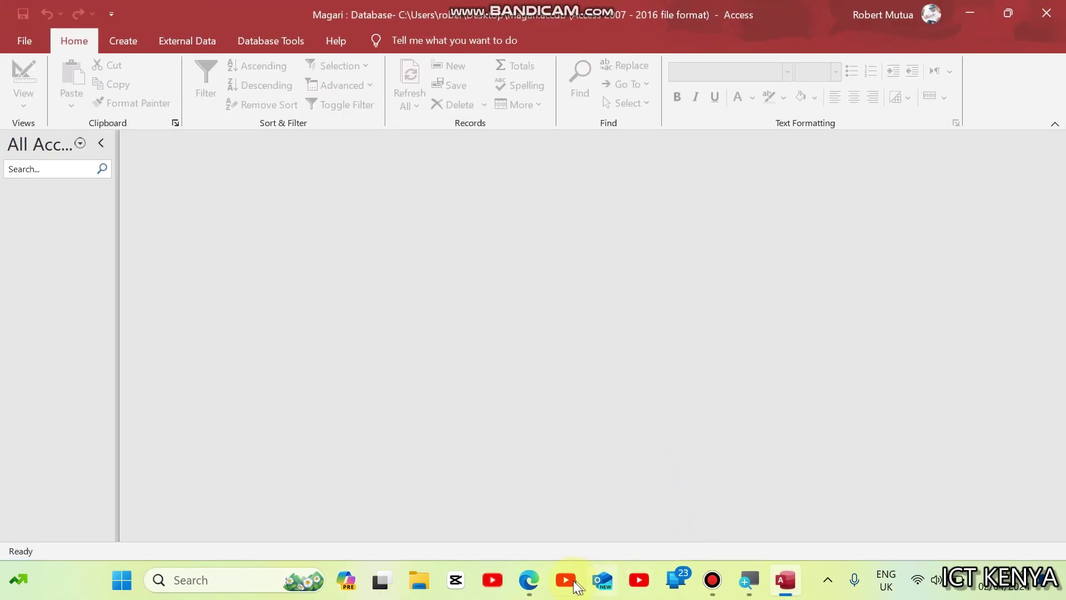
pyautogui.click(528, 579)
pyautogui.scroll(-2, 429, 343)
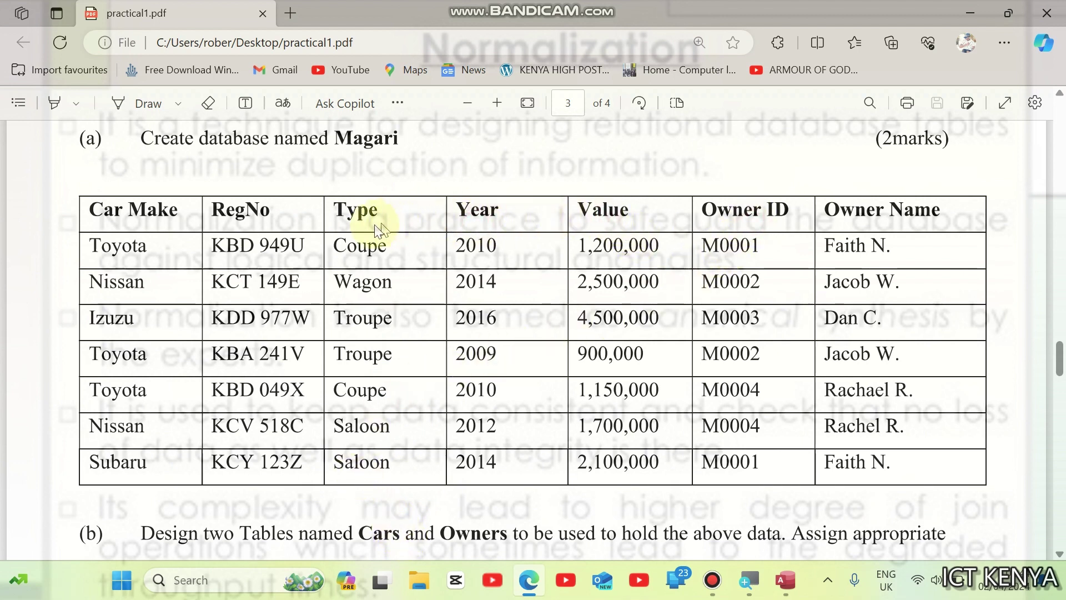
# Review the car table columns in the exam PDF, where owners M0001–M0004 repeat.
pyautogui.click(244, 218)
pyautogui.click(132, 221)
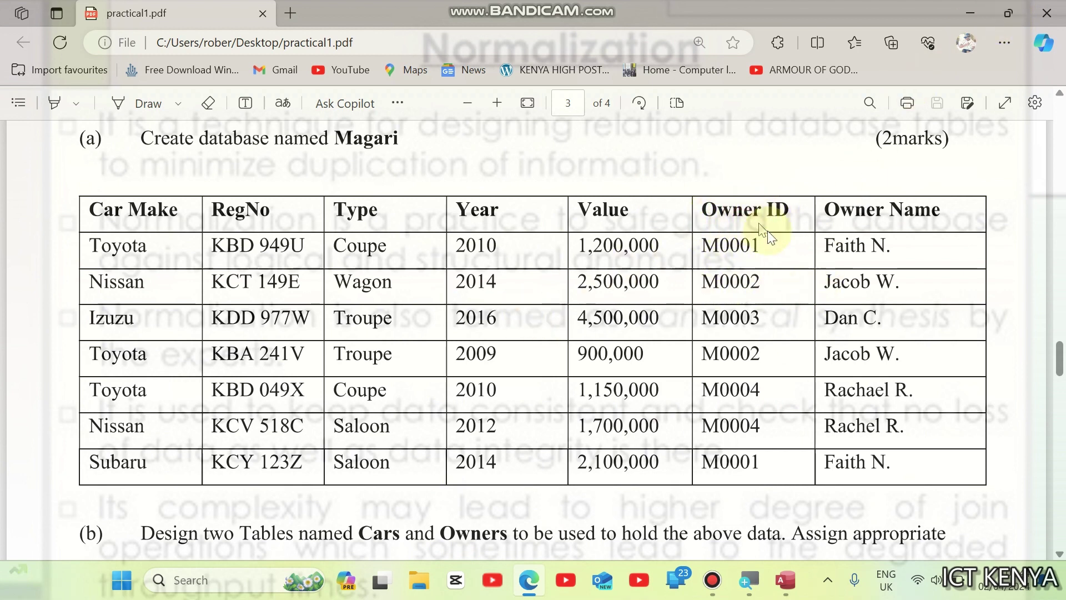
# Start a new table design with Short Text fields Owner ID and Owner Name.
pyautogui.click(800, 593)
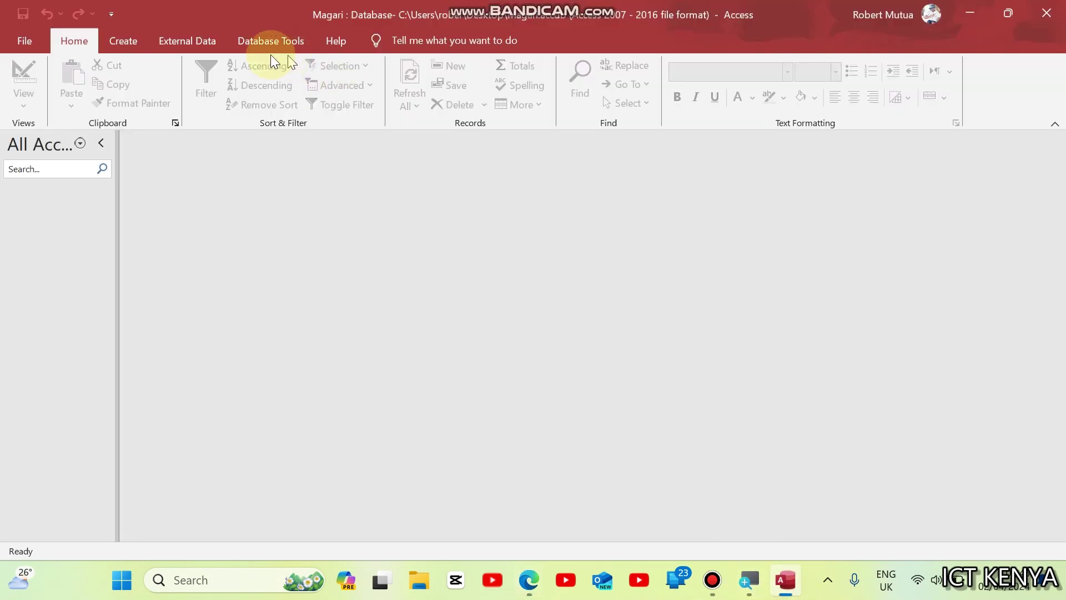
pyautogui.click(133, 40)
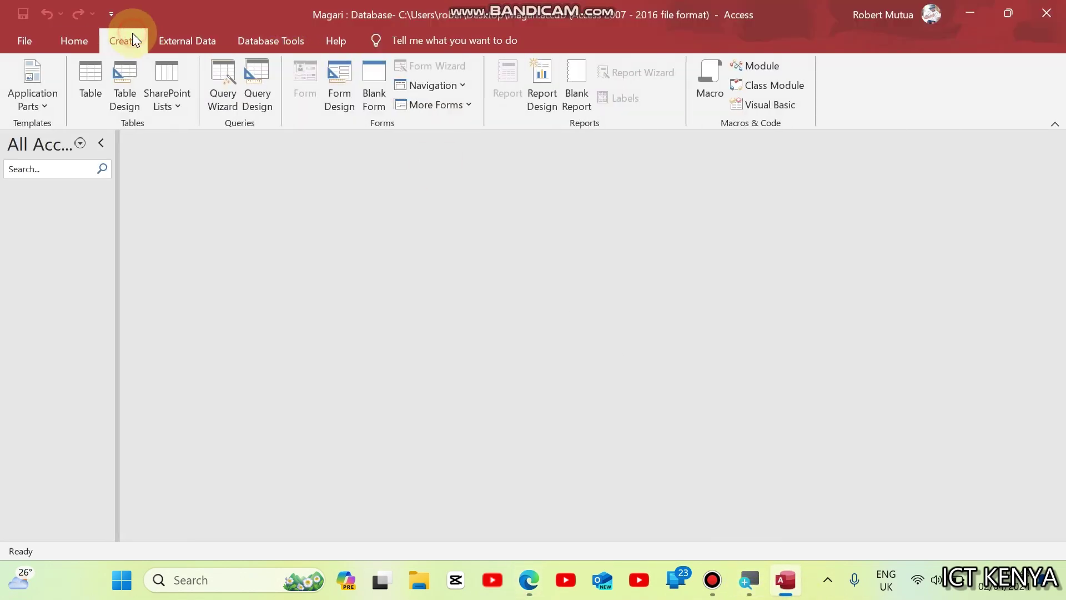
pyautogui.click(133, 79)
pyautogui.write('Owner ')
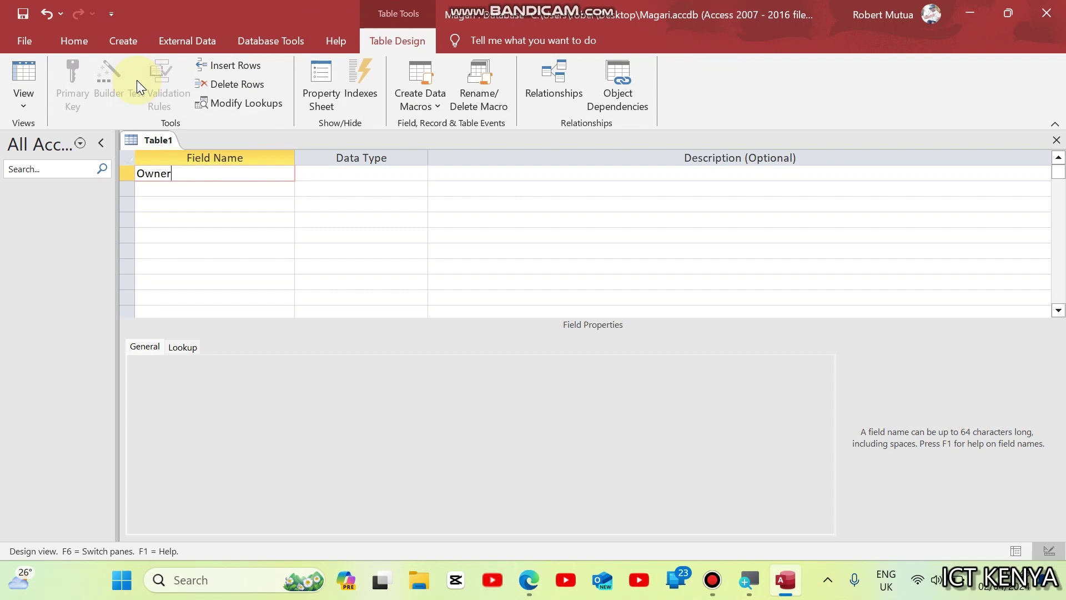
pyautogui.write('ID')
pyautogui.press('Down')
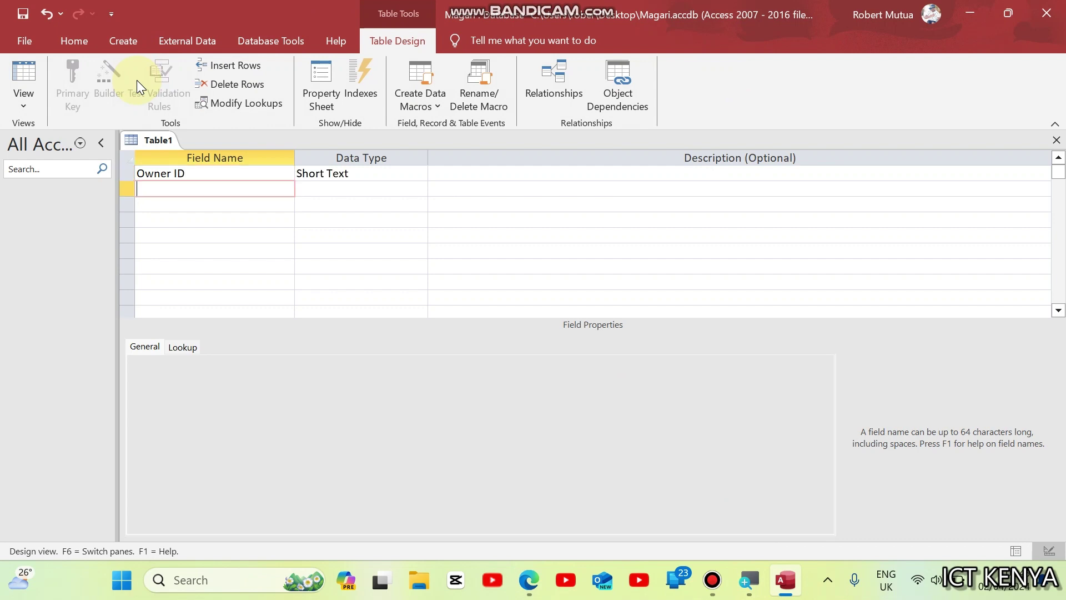
pyautogui.write('Owner Name')
pyautogui.press('Tab')
# Make Owner ID the primary key and go back to the exam PDF.
pyautogui.press('Up')
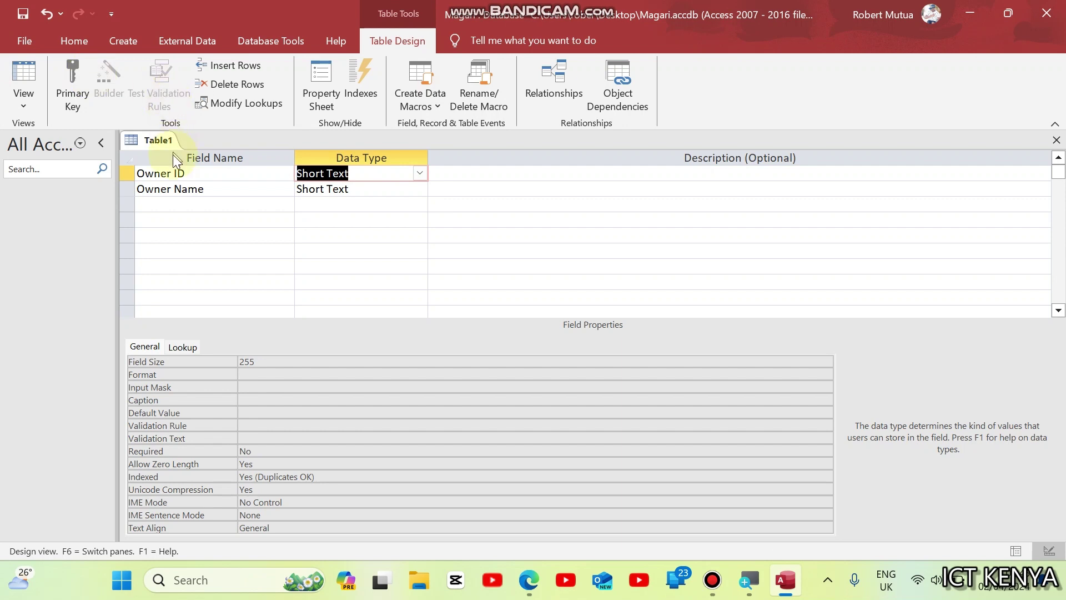
pyautogui.click(158, 172)
pyautogui.click(81, 89)
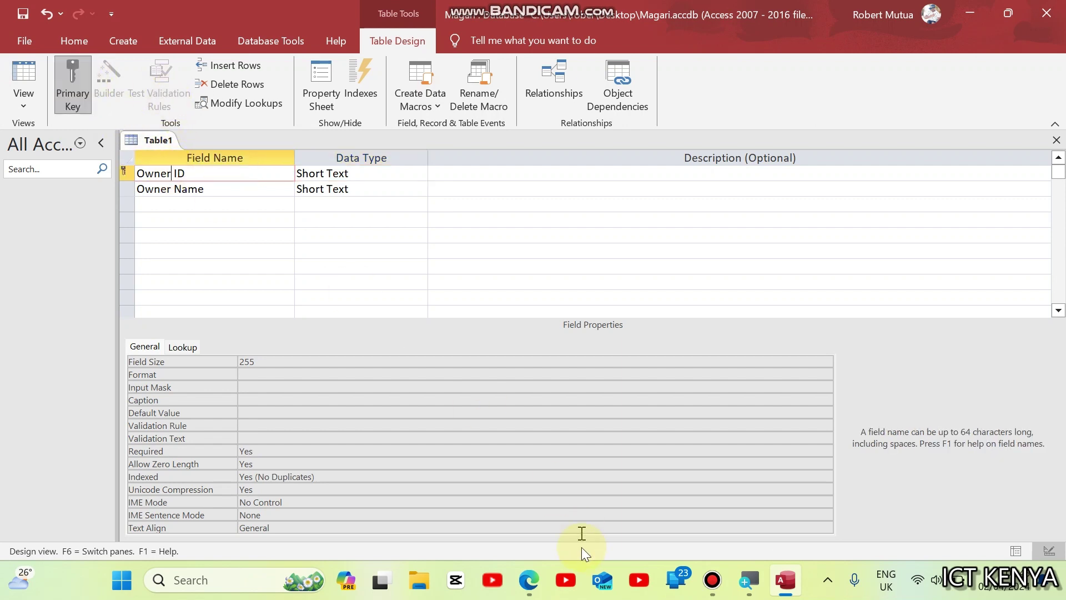
pyautogui.click(529, 580)
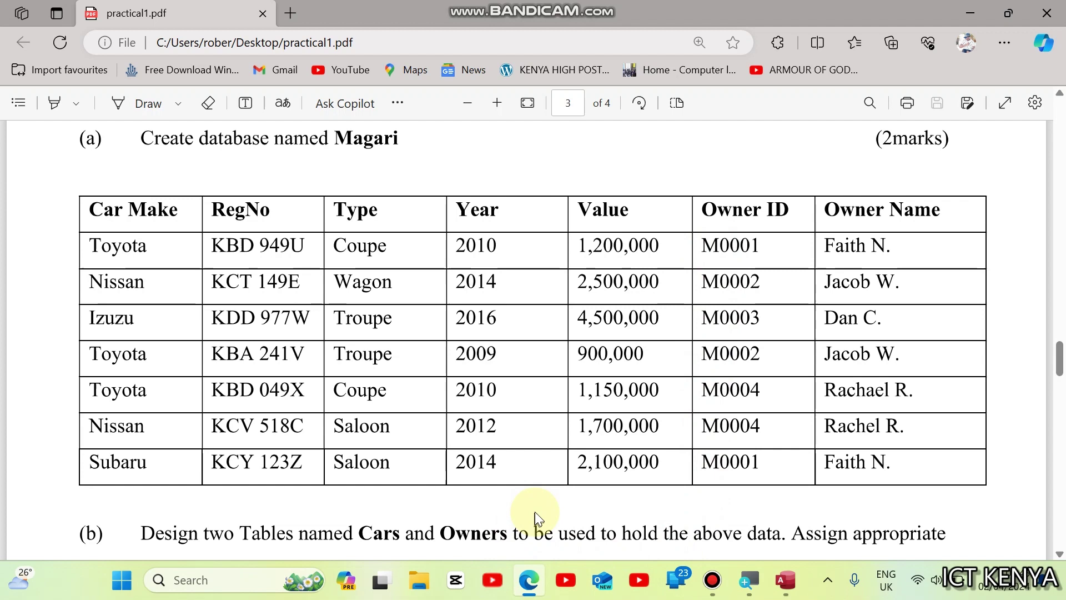
# Read part (b) on the RegNo and Owner ID input masks, then minimize Edge.
pyautogui.scroll(-2, 535, 511)
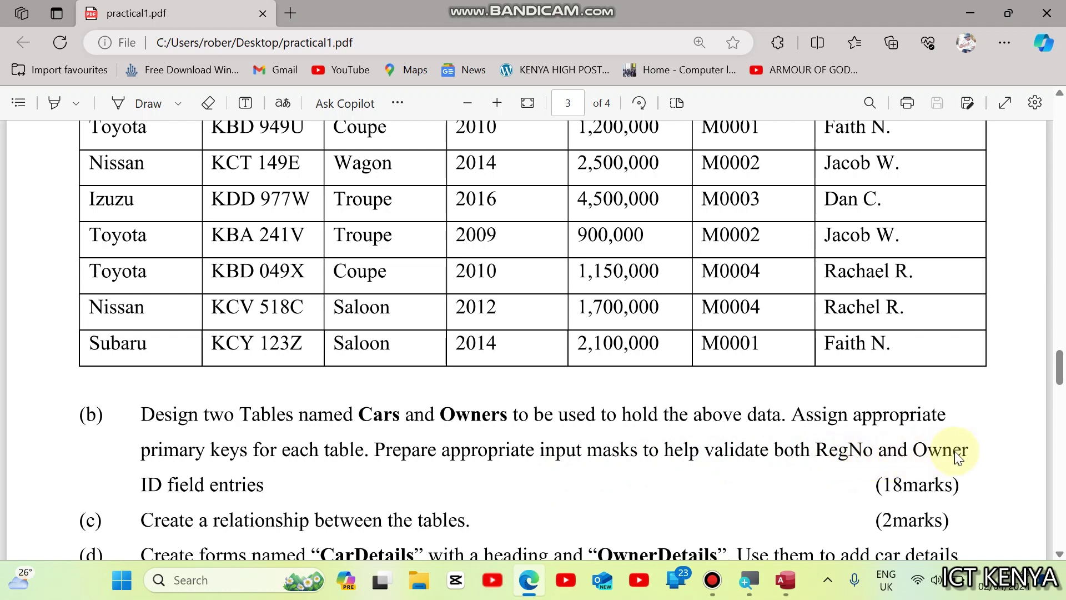
pyautogui.click(529, 581)
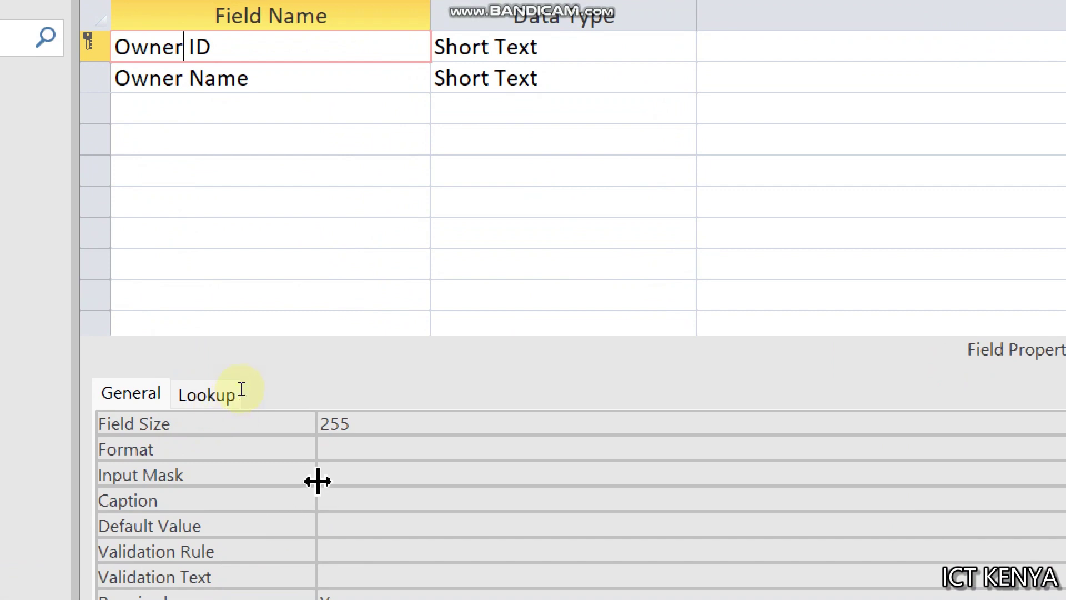
# Give Owner ID the input mask M0000 and switch to datasheet view, prompting a save.
pyautogui.click(327, 475)
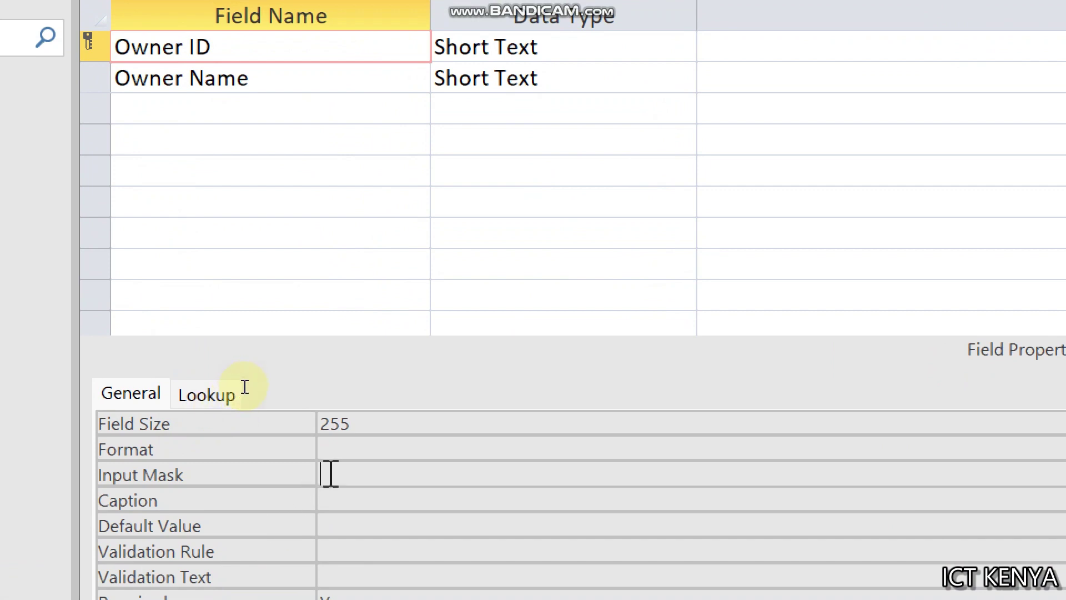
pyautogui.write('m')
pyautogui.press('BackSpace')
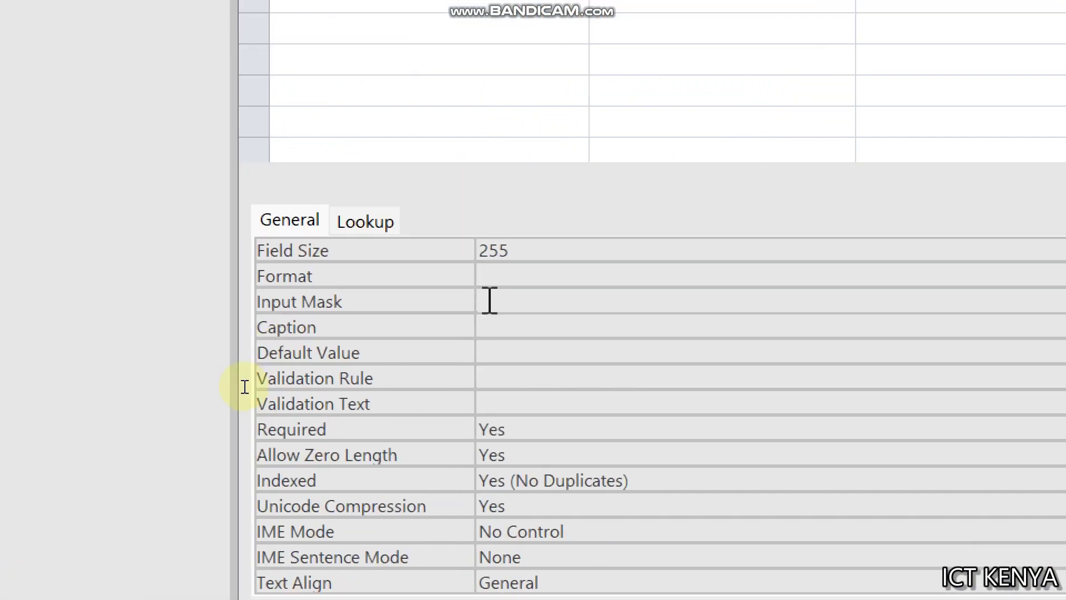
pyautogui.write('M')
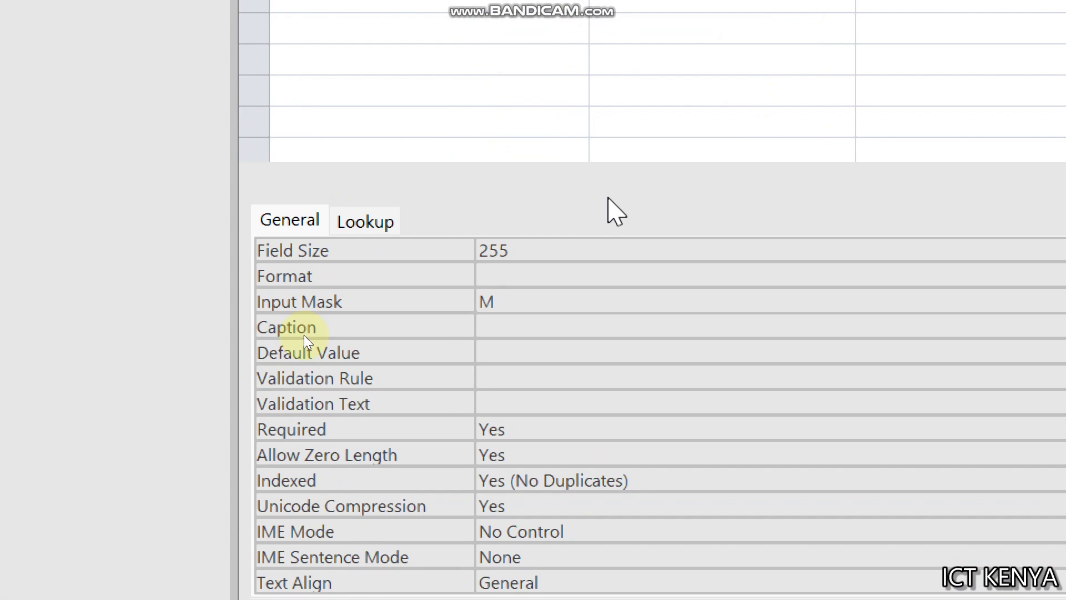
pyautogui.write('0000')
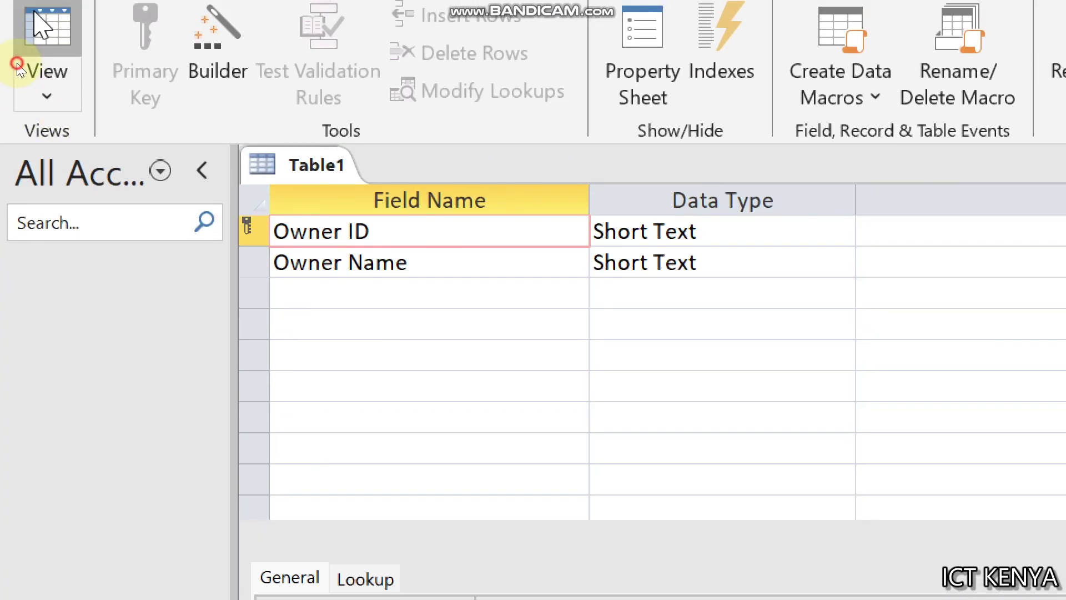
pyautogui.click(44, 30)
# Save the table as Owners and enter owner M0001 with the owner's name.
pyautogui.click(1015, 564)
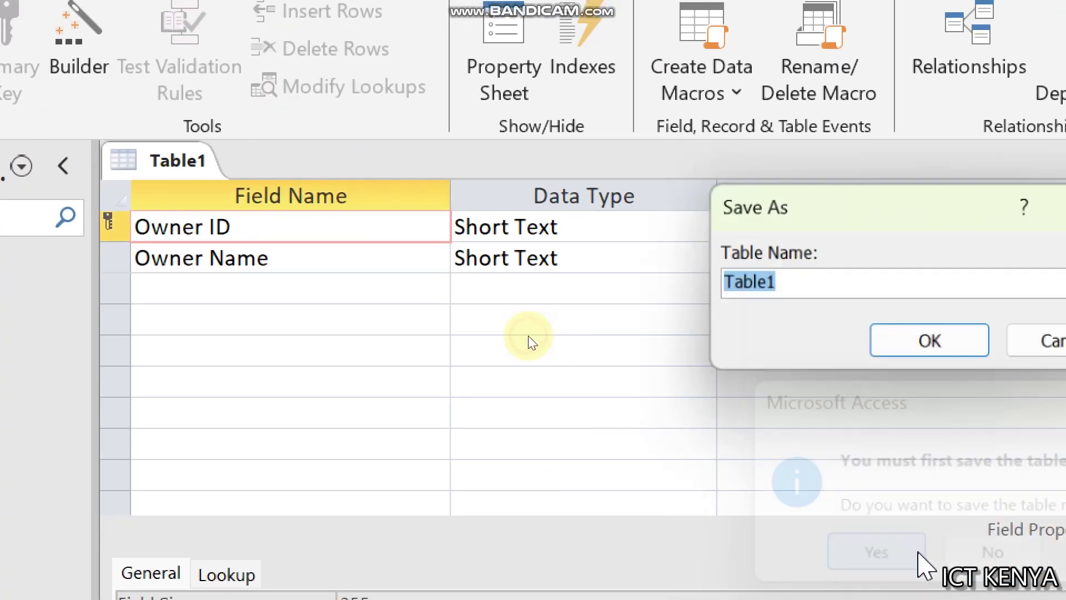
pyautogui.write('Owners')
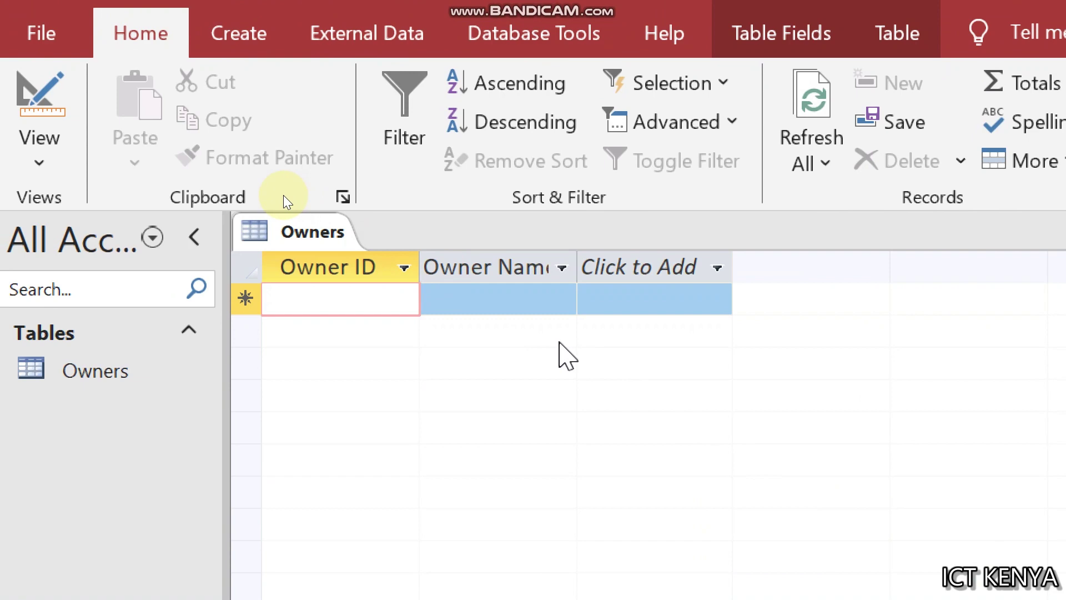
pyautogui.write('M0001')
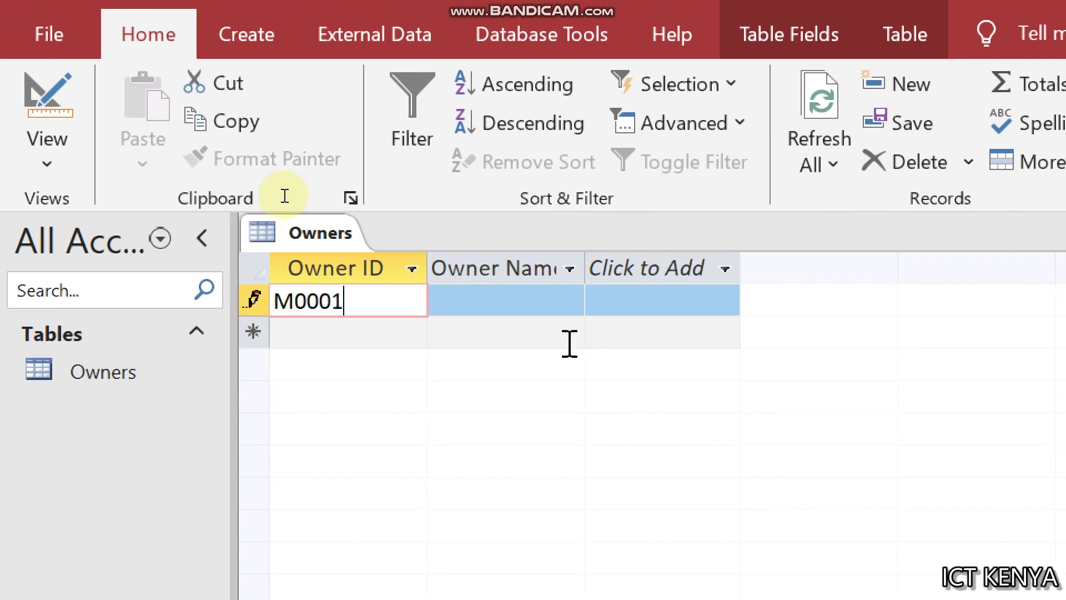
pyautogui.press('Tab')
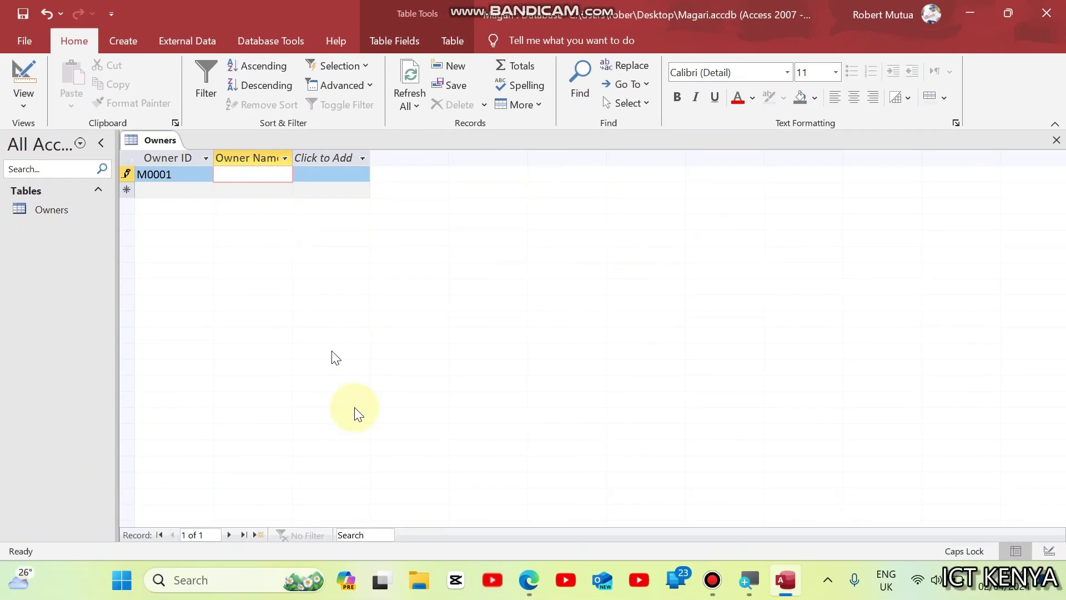
pyautogui.click(530, 581)
pyautogui.click(539, 593)
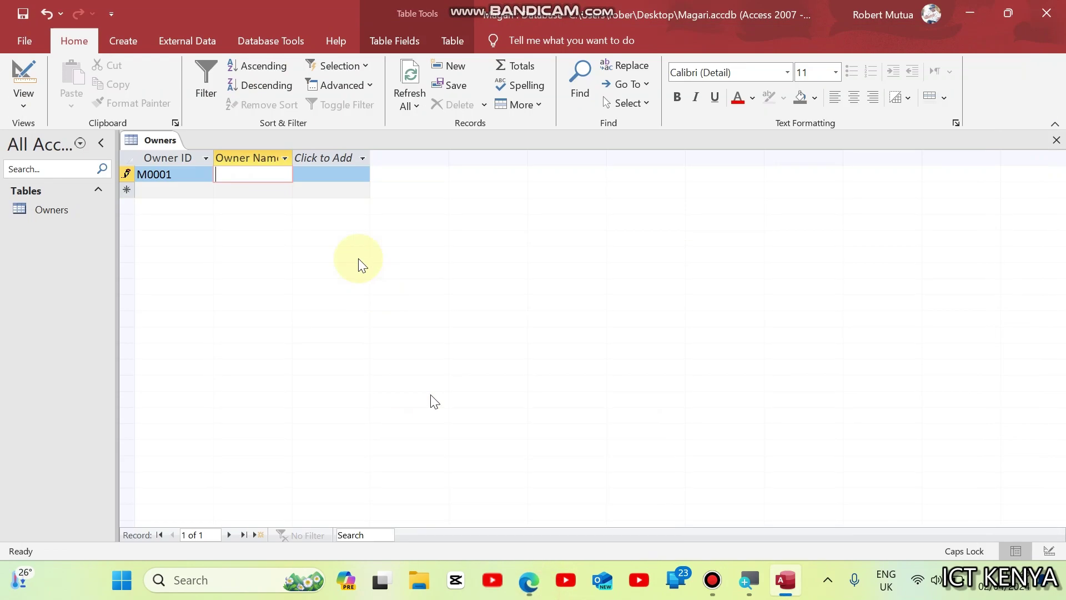
pyautogui.write('f')
pyautogui.press('BackSpace')
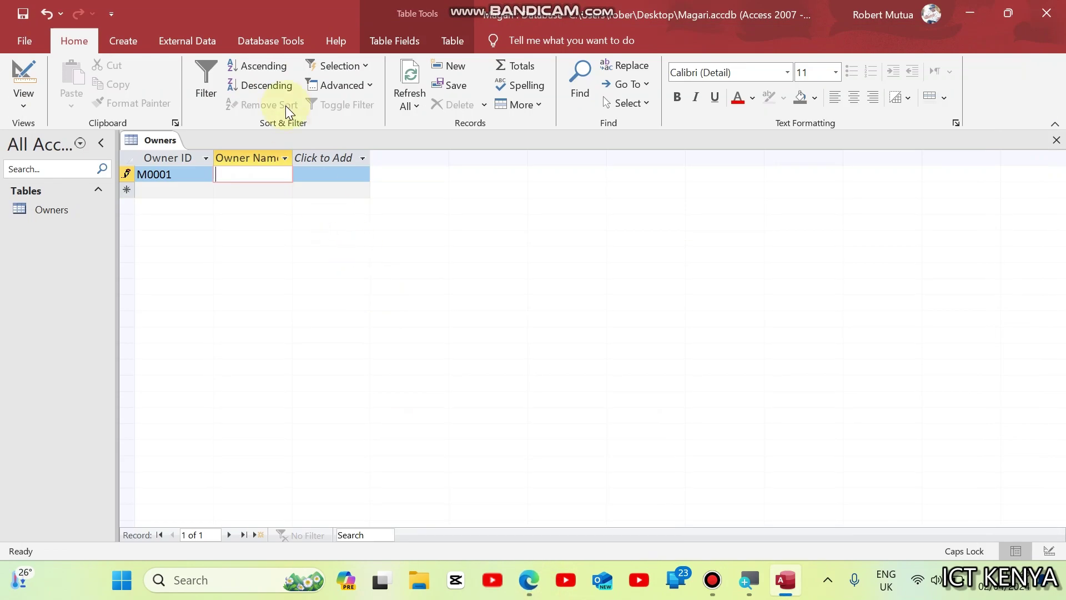
pyautogui.press('capslock')
pyautogui.write('Faith N.')
pyautogui.press('Tab')
# Enter owner records M0002 and M0003 with their names, checking the PDF for details.
pyautogui.write('M0002')
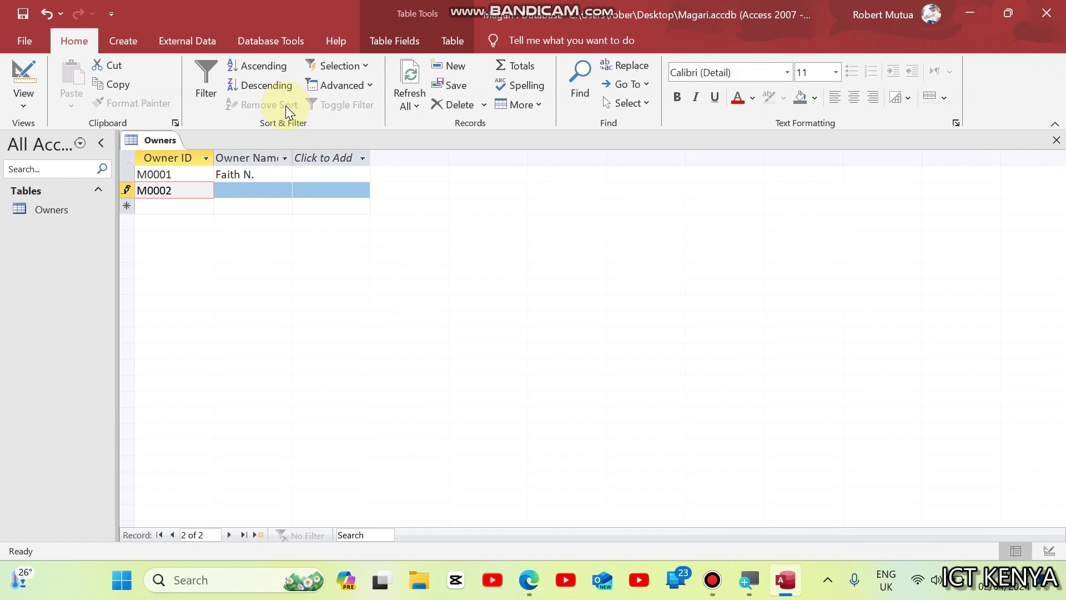
pyautogui.click(220, 191)
pyautogui.click(528, 579)
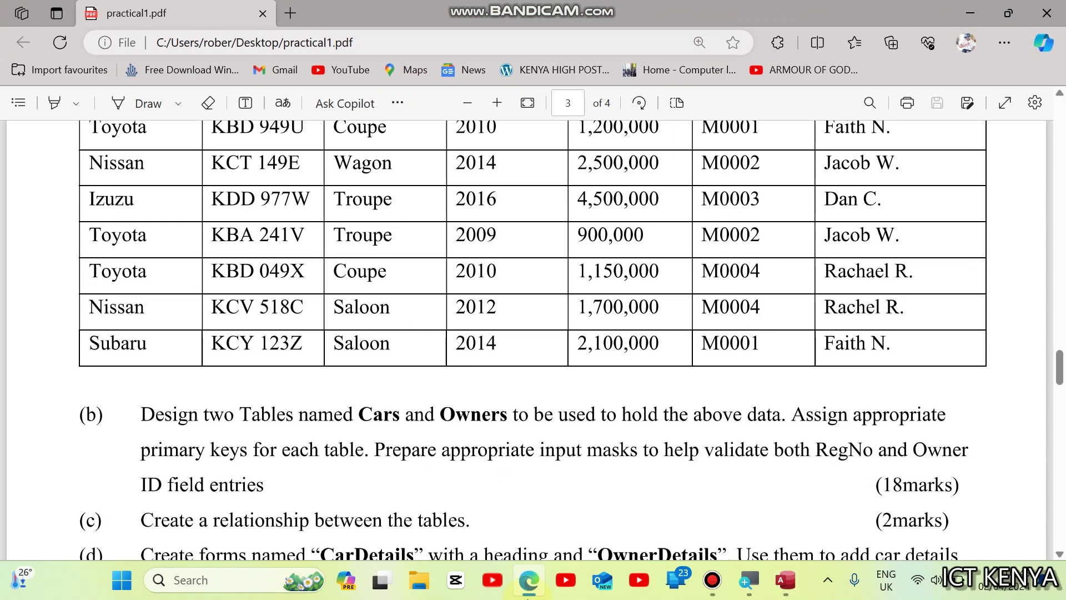
pyautogui.click(528, 594)
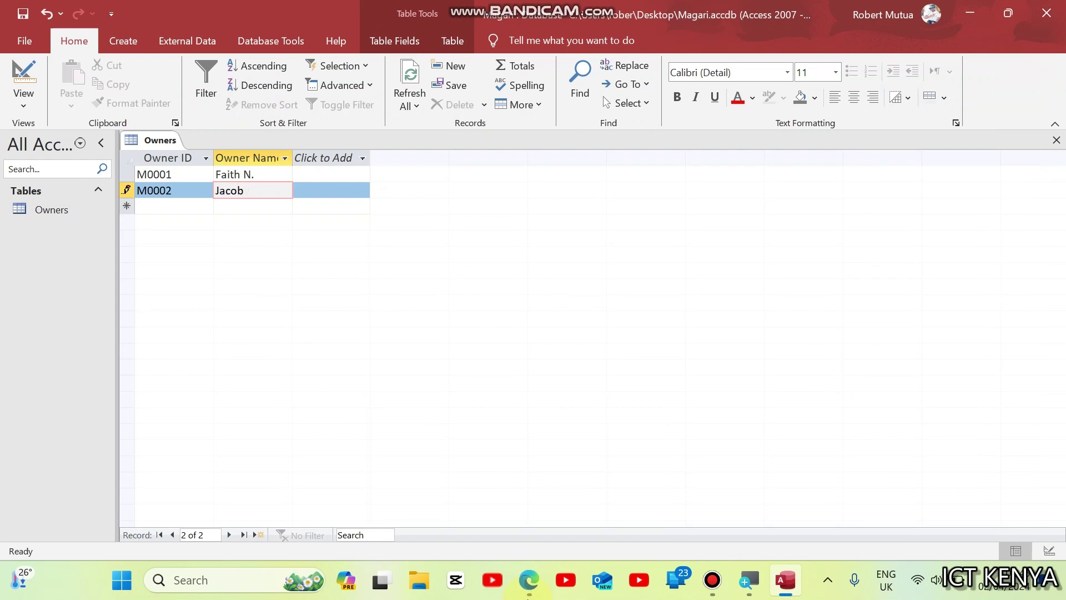
pyautogui.press('Tab')
pyautogui.write('M0003')
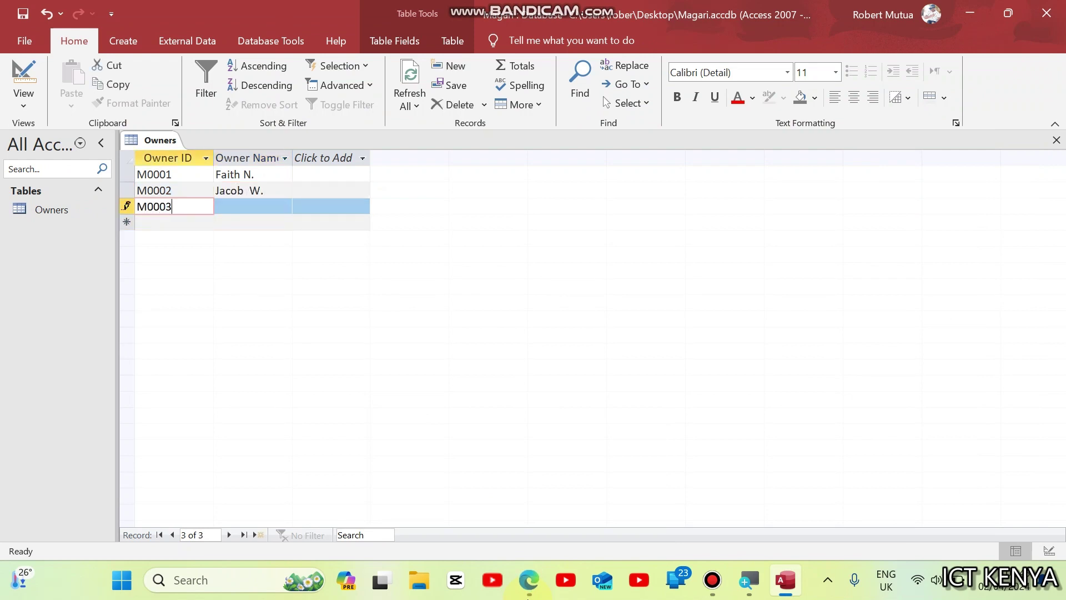
pyautogui.press('Tab')
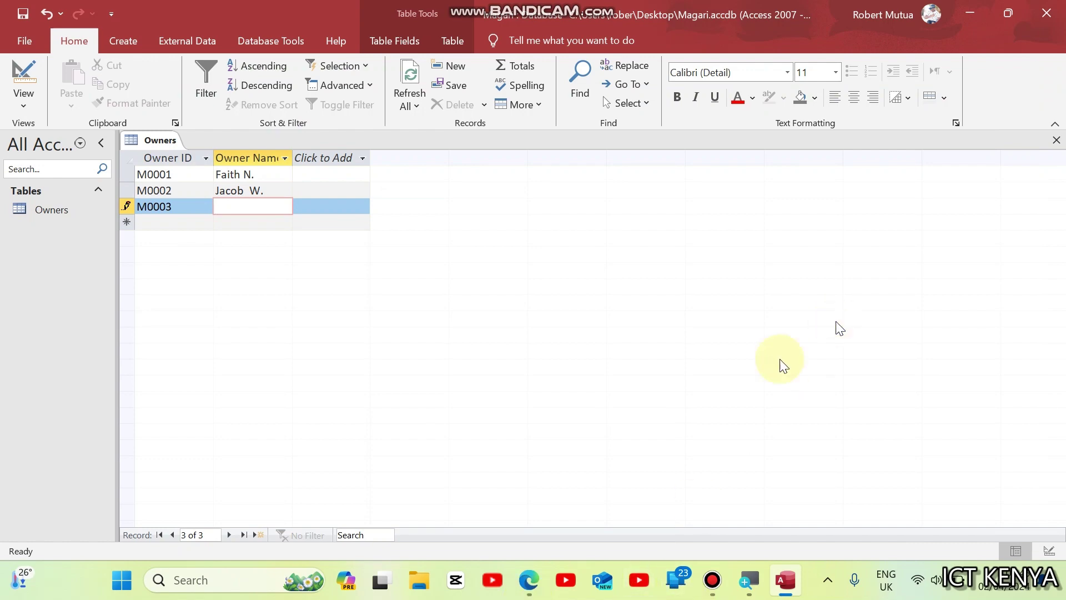
pyautogui.click(532, 582)
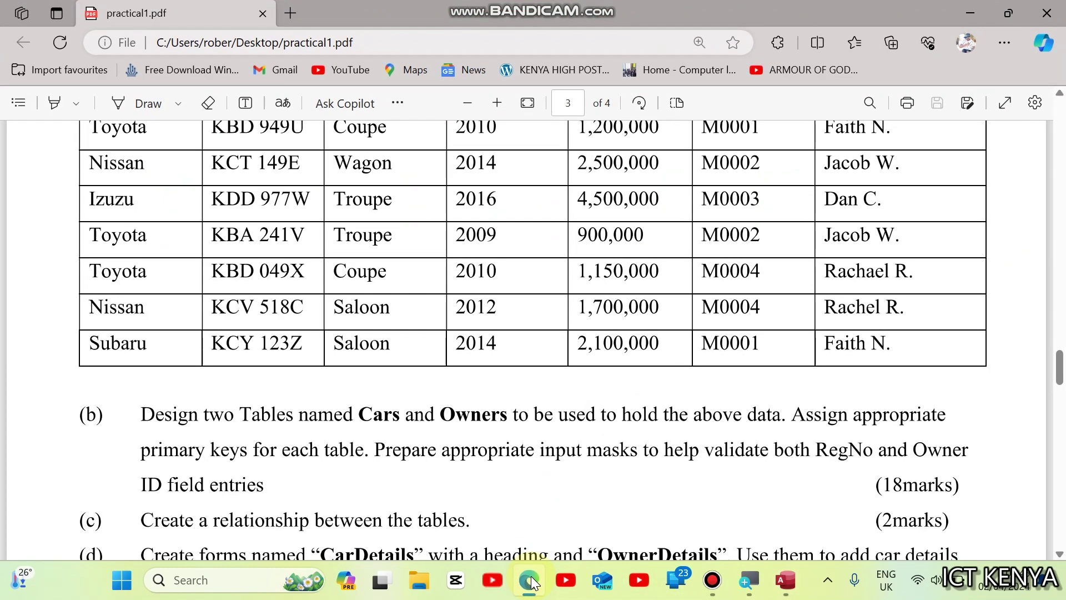
pyautogui.click(532, 581)
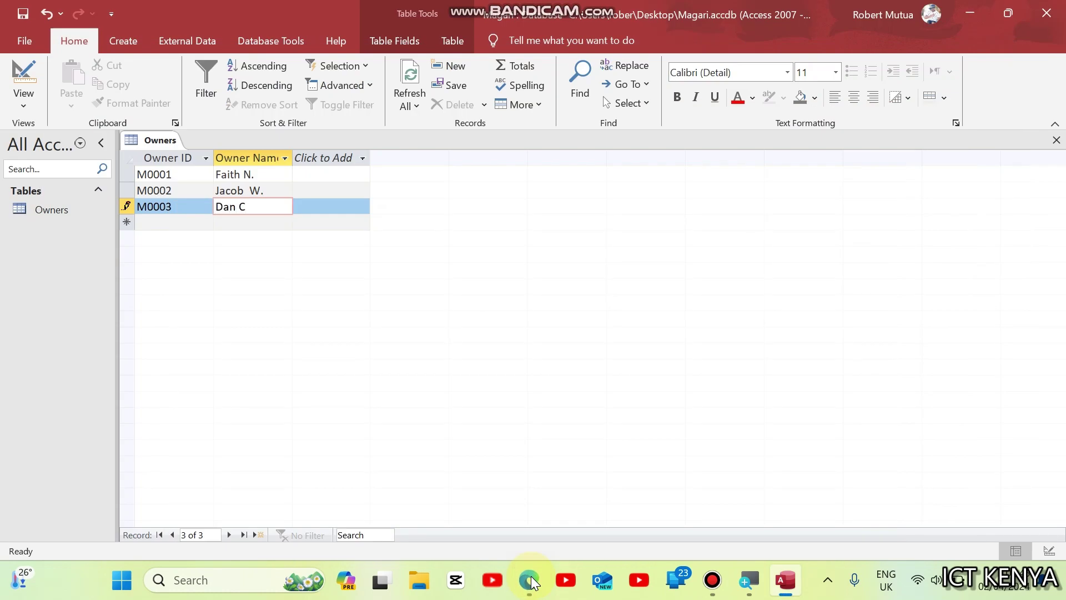
pyautogui.write('.')
pyautogui.press('Return')
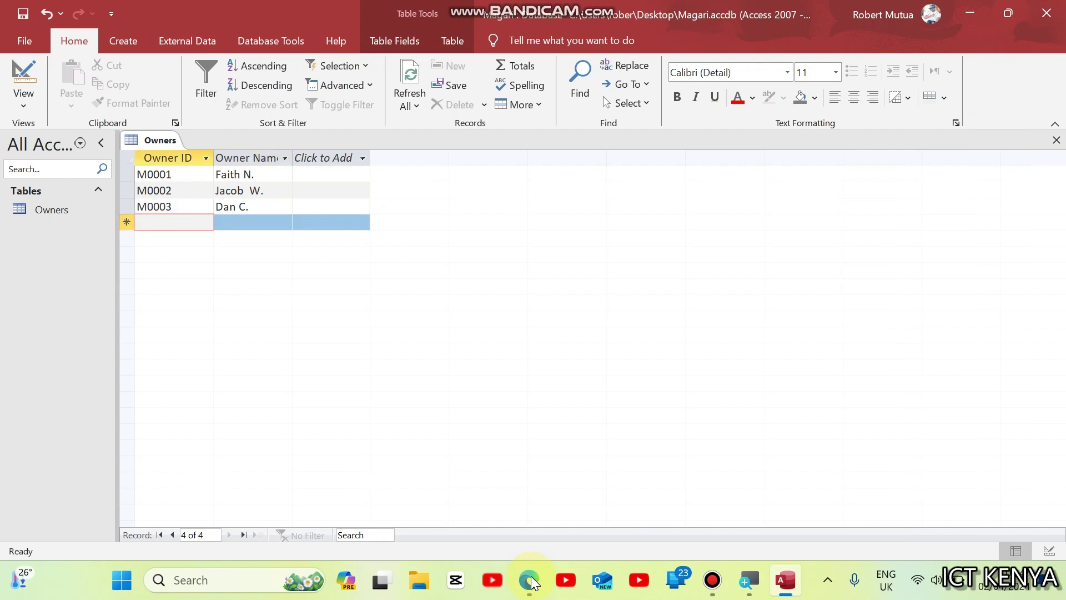
# Add owner M0004, looking up its details in the exam PDF.
pyautogui.write('M000')
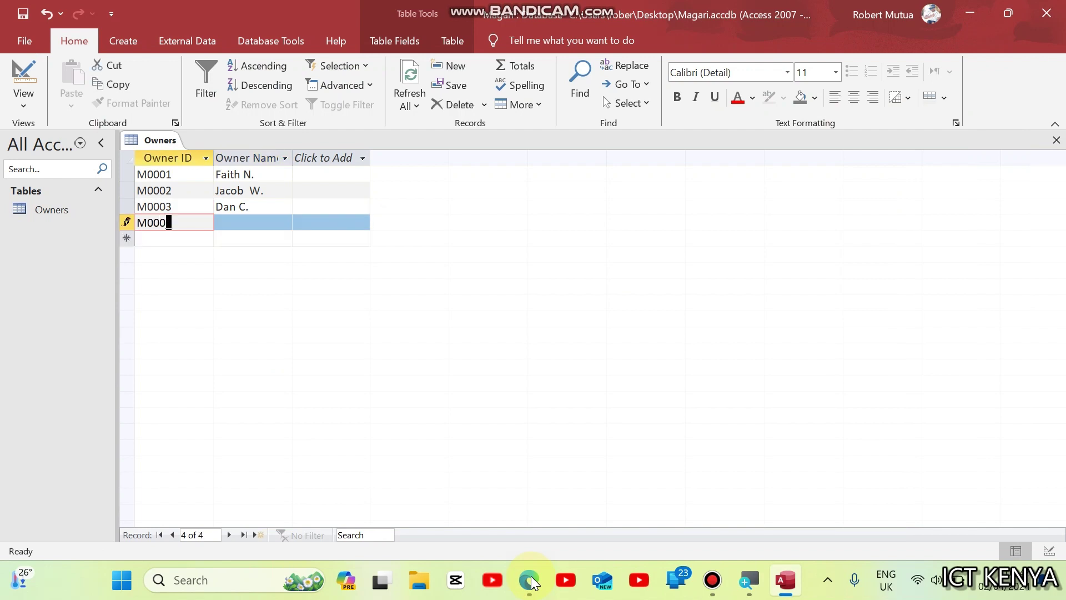
pyautogui.write('4')
pyautogui.press('Return')
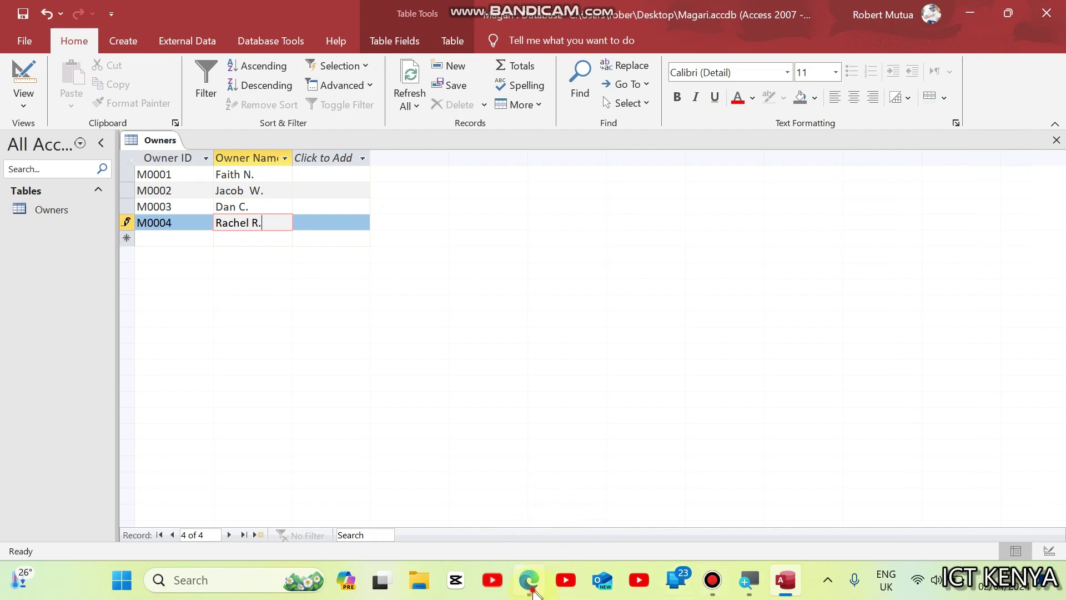
pyautogui.click(530, 581)
pyautogui.click(722, 316)
pyautogui.scroll(3, 721, 315)
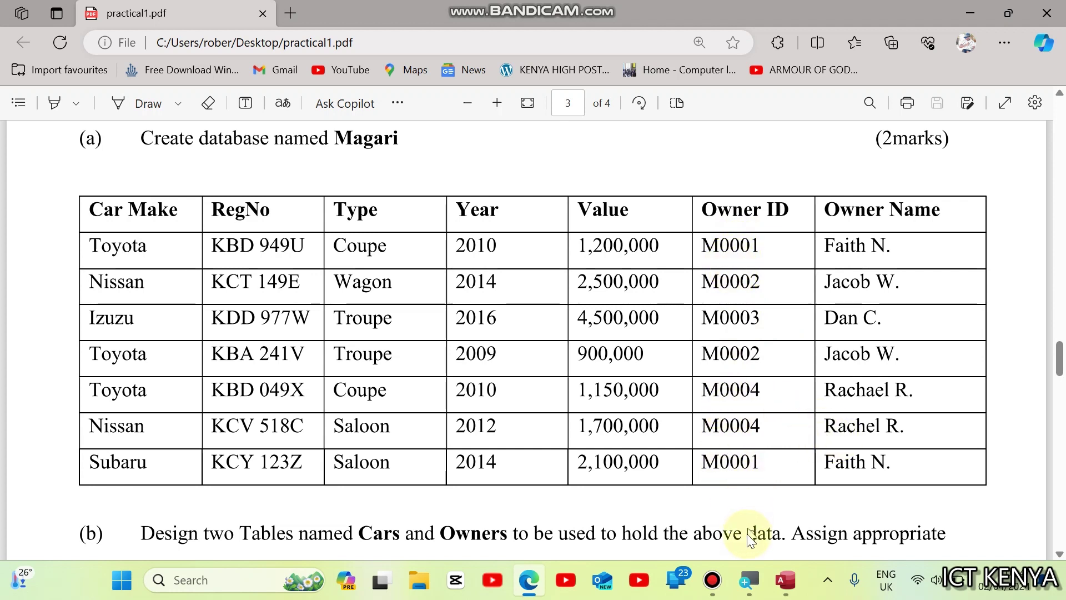
pyautogui.click(783, 579)
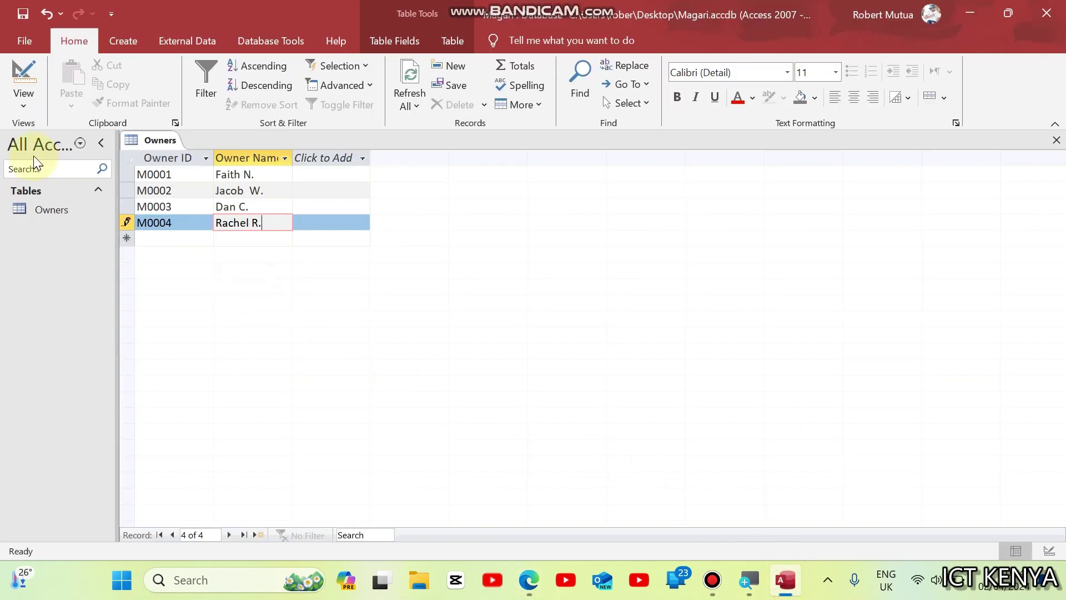
# Close all open tables and select the Owners table in the navigation pane.
pyautogui.rightClick(162, 145)
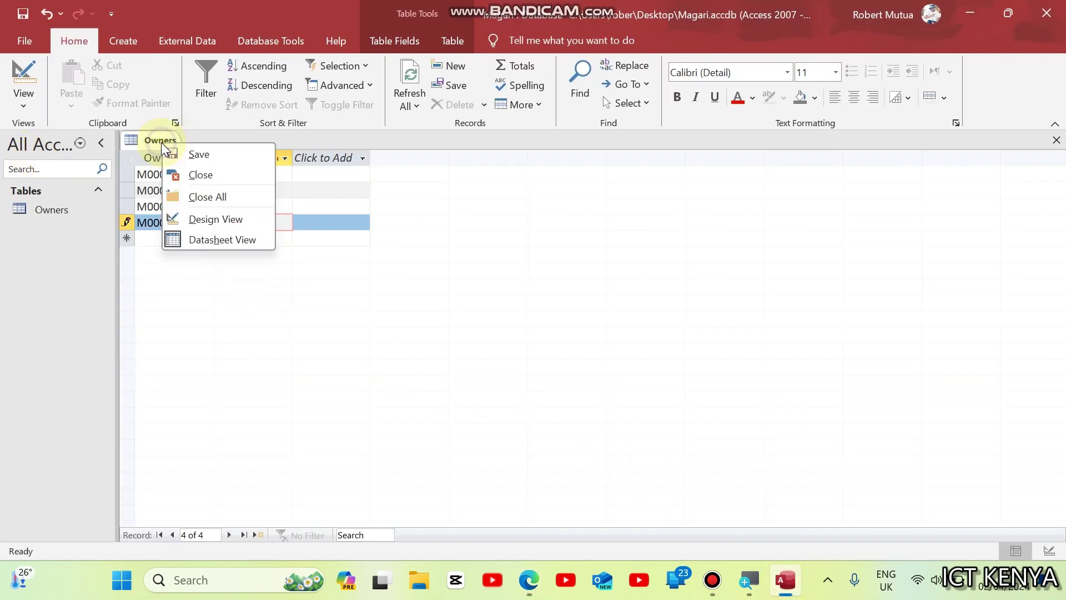
pyautogui.click(188, 195)
pyautogui.click(35, 210)
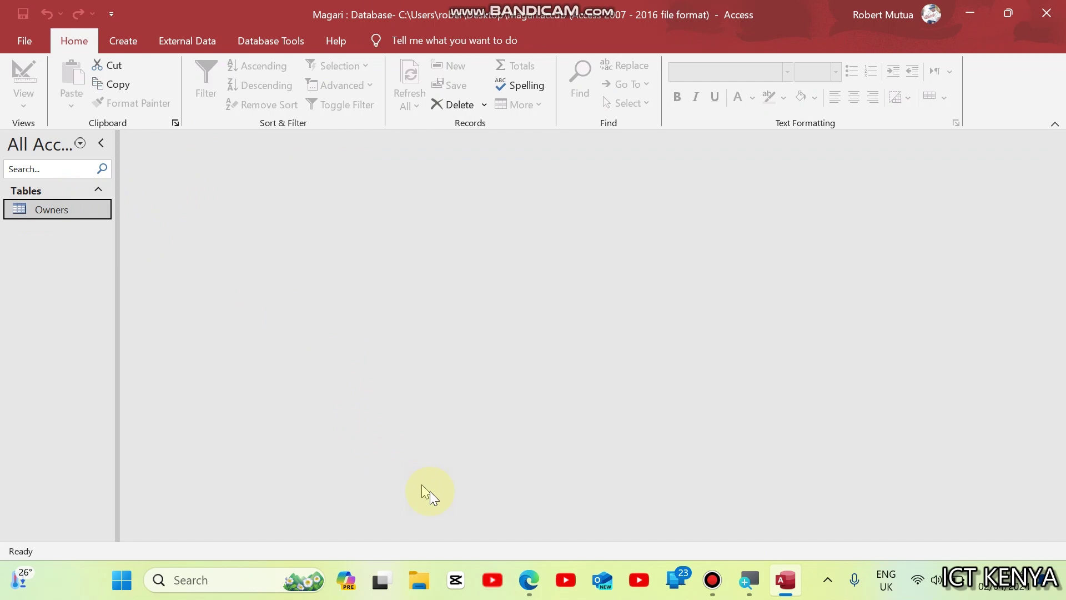
pyautogui.click(531, 593)
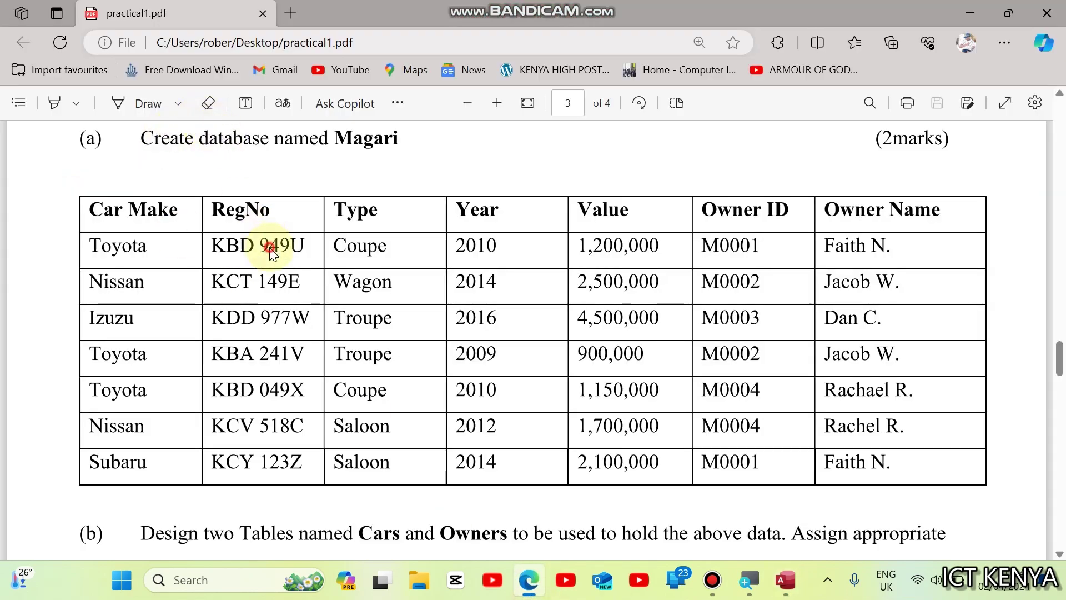
pyautogui.scroll(-2, 270, 251)
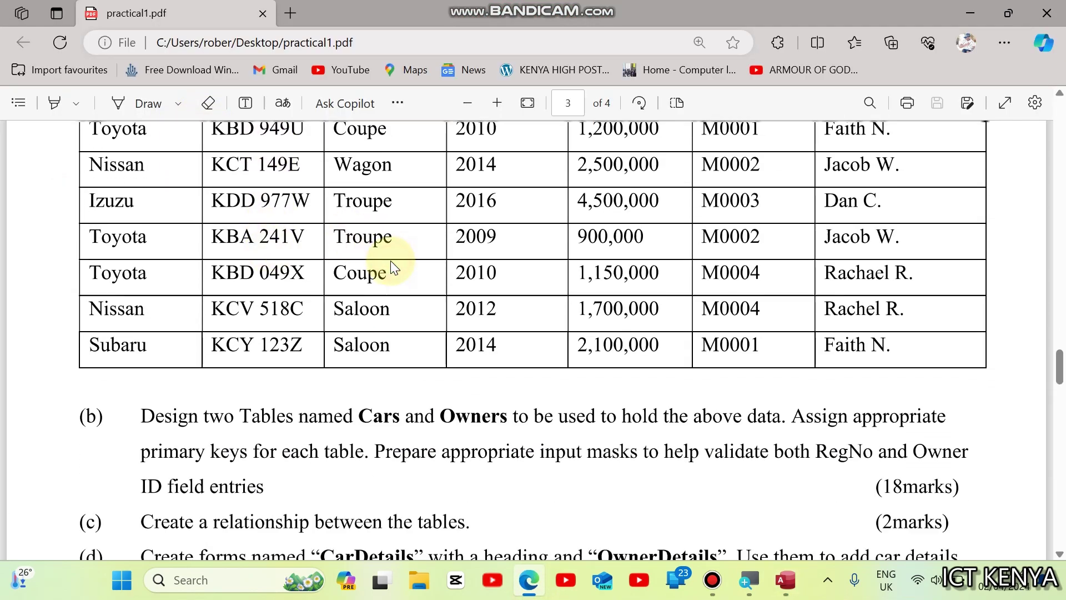
pyautogui.scroll(3, 391, 261)
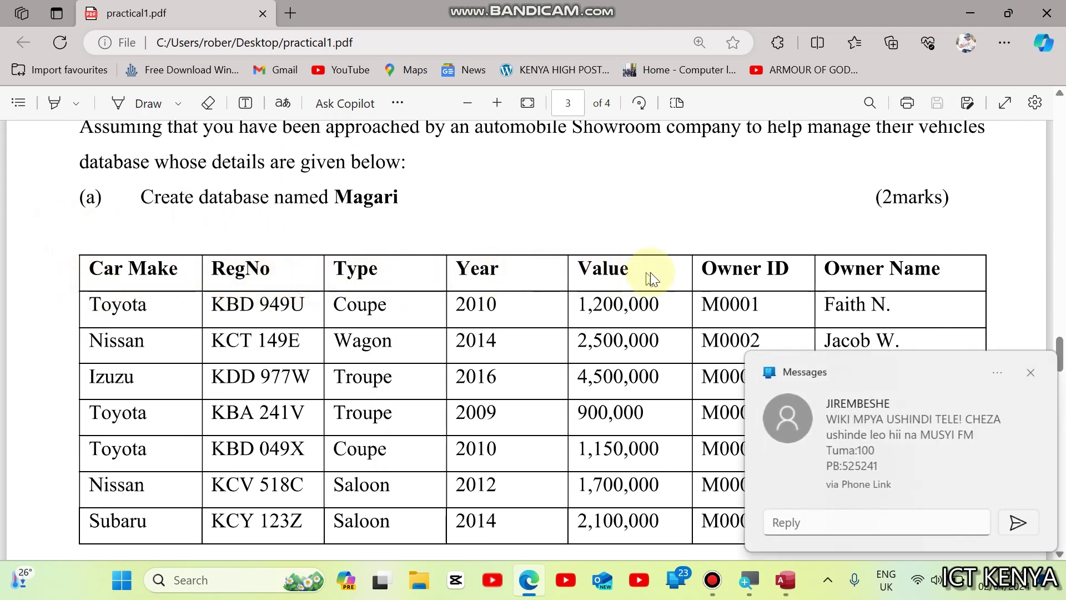
pyautogui.click(1031, 373)
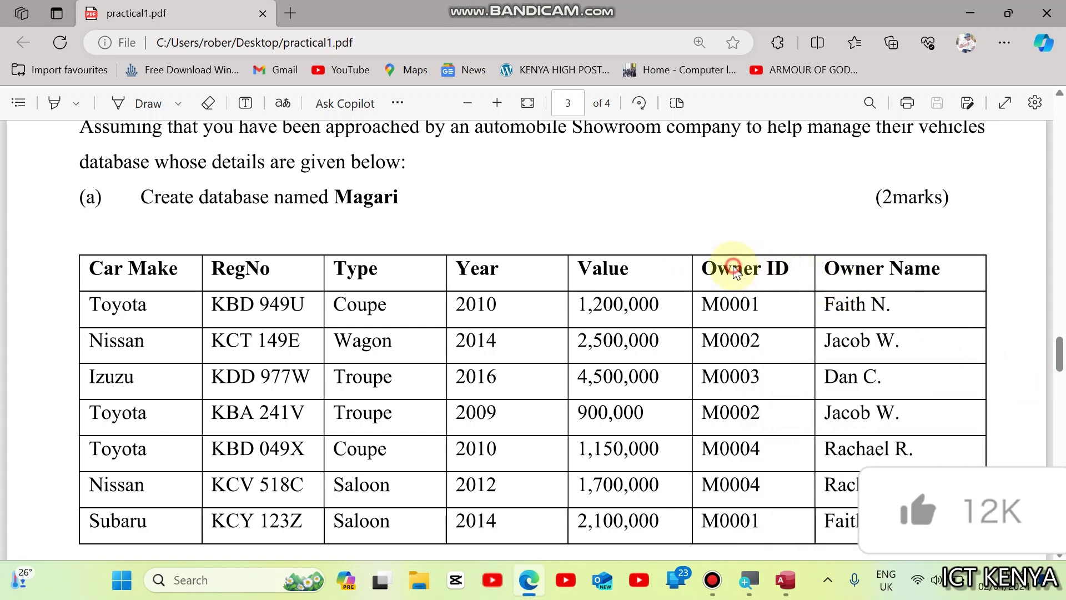
# Start a second table design with fields Car Make, RegNo, Type and Year.
pyautogui.click(785, 580)
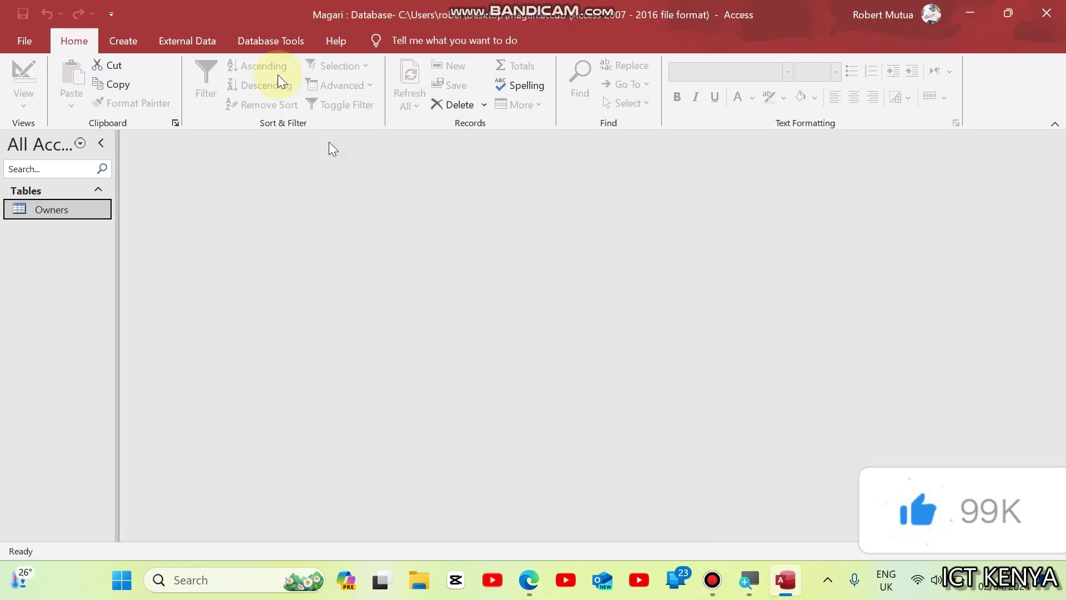
pyautogui.click(146, 35)
pyautogui.click(138, 90)
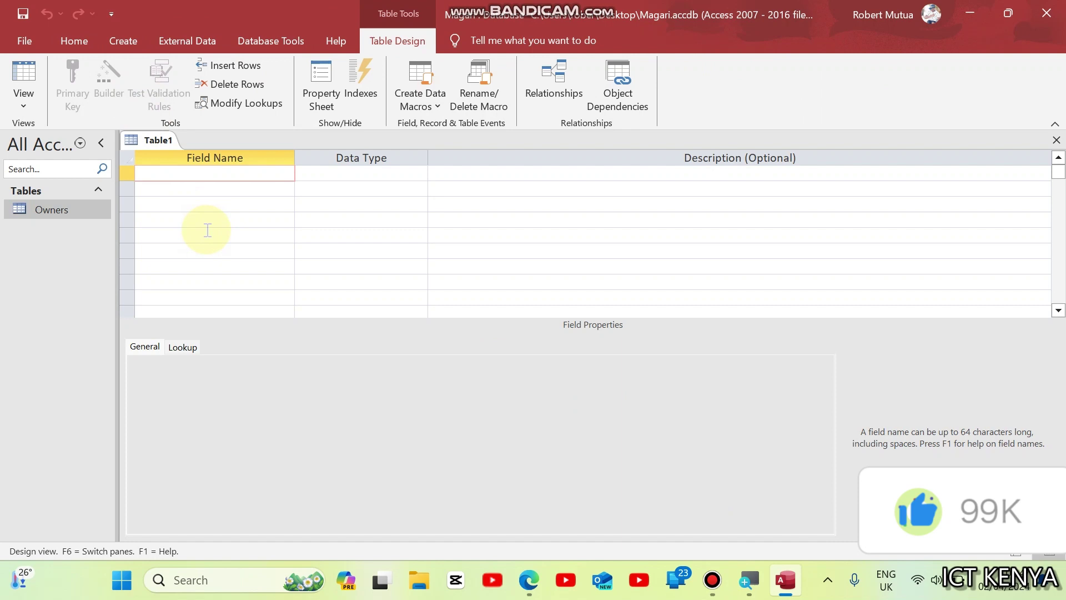
pyautogui.write('Car Ma')
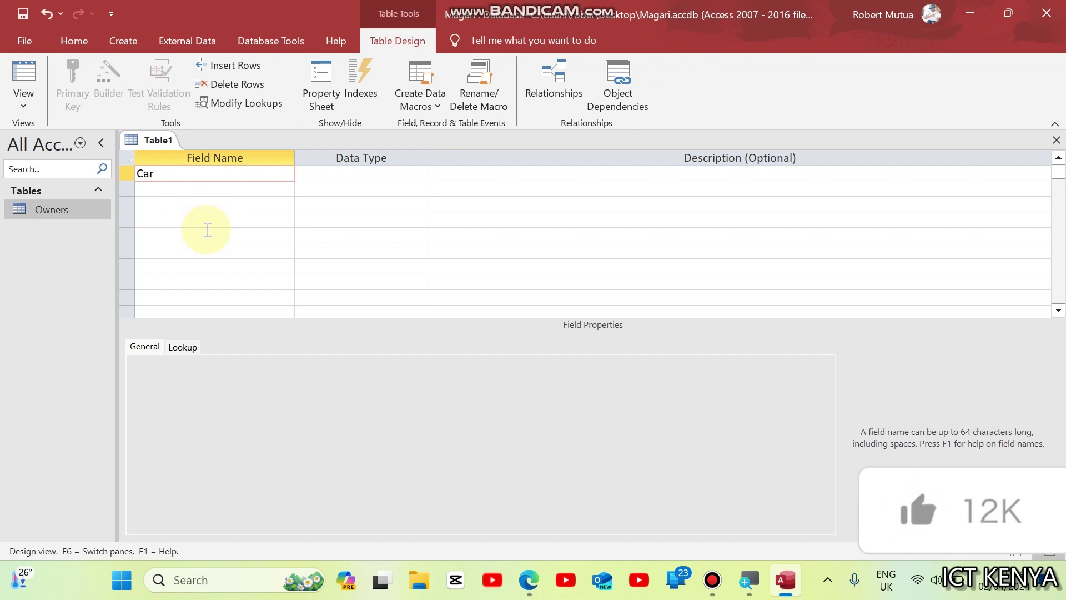
pyautogui.press('BackSpace')
pyautogui.write('Make')
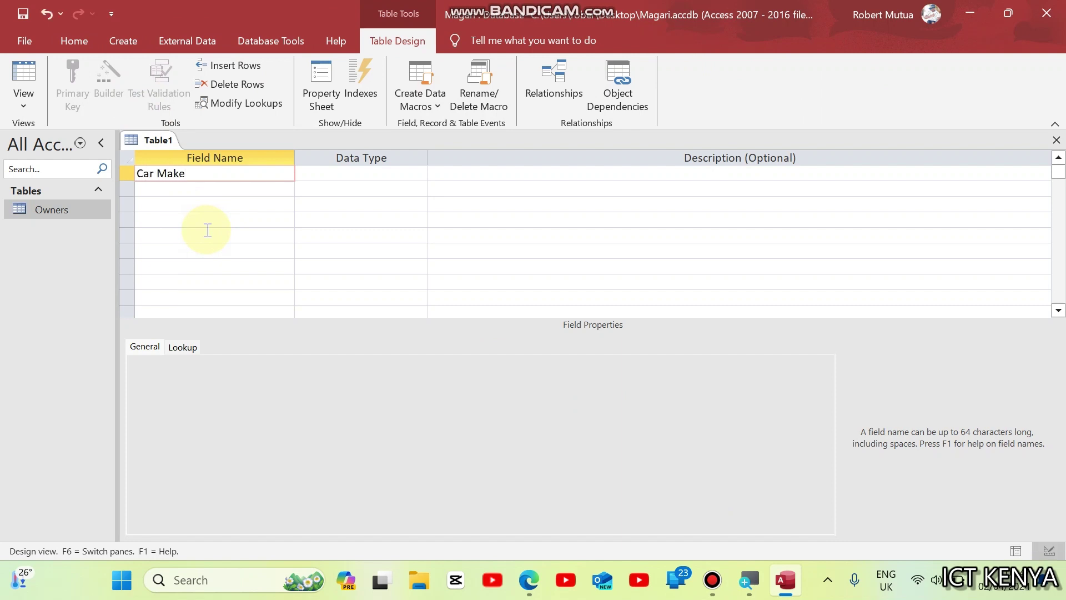
pyautogui.press('Down')
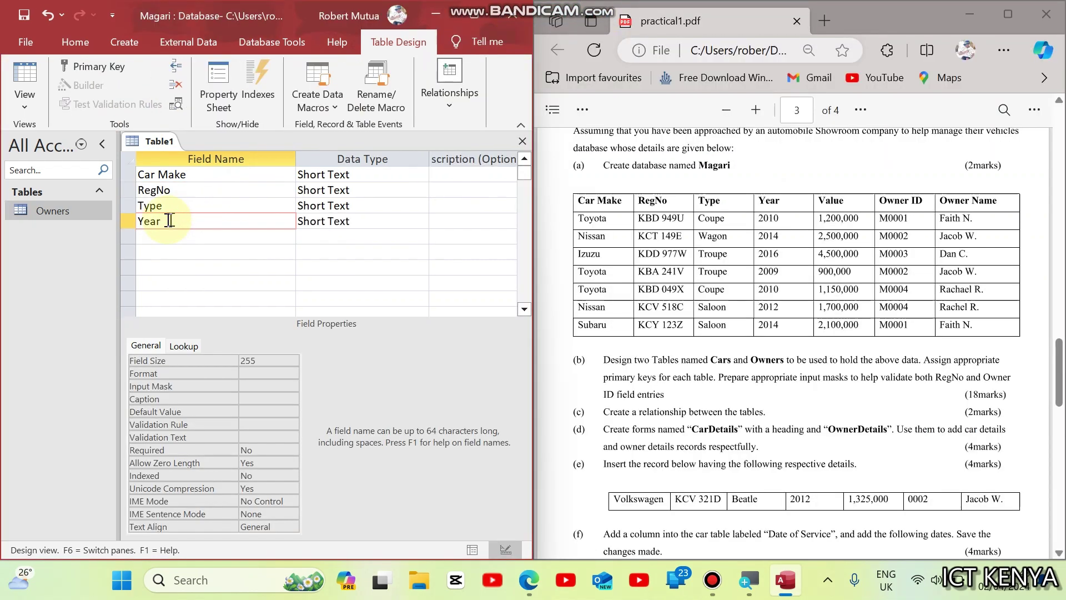
pyautogui.press('Down')
pyautogui.press('Up')
pyautogui.press('Down')
# Name the fifth field ValueC after the reserved-word warning about Value.
pyautogui.write('C')
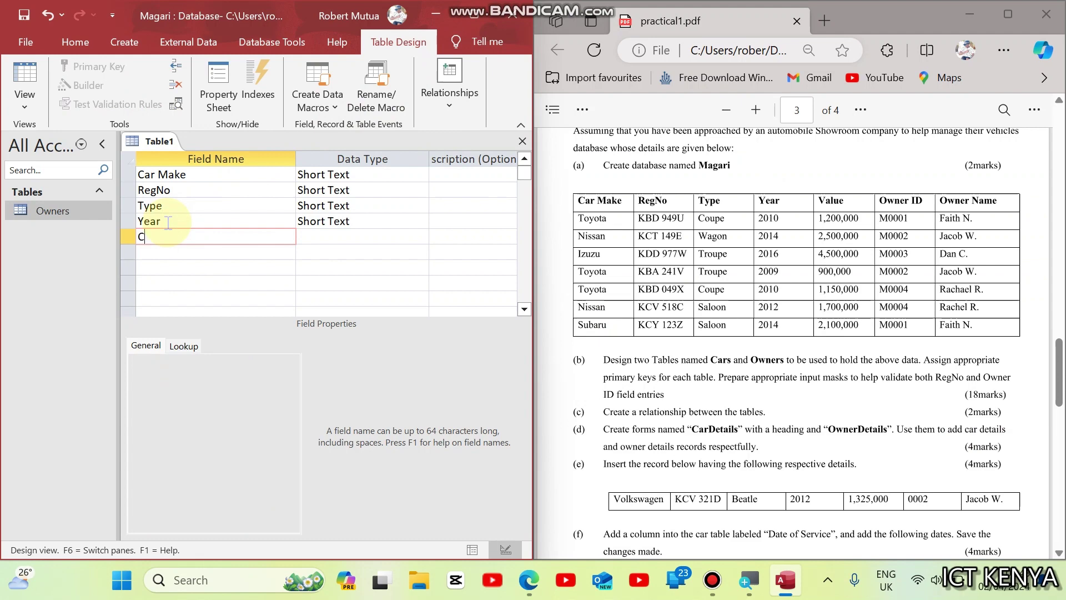
pyautogui.press('BackSpace')
pyautogui.write('Value')
pyautogui.press('Tab')
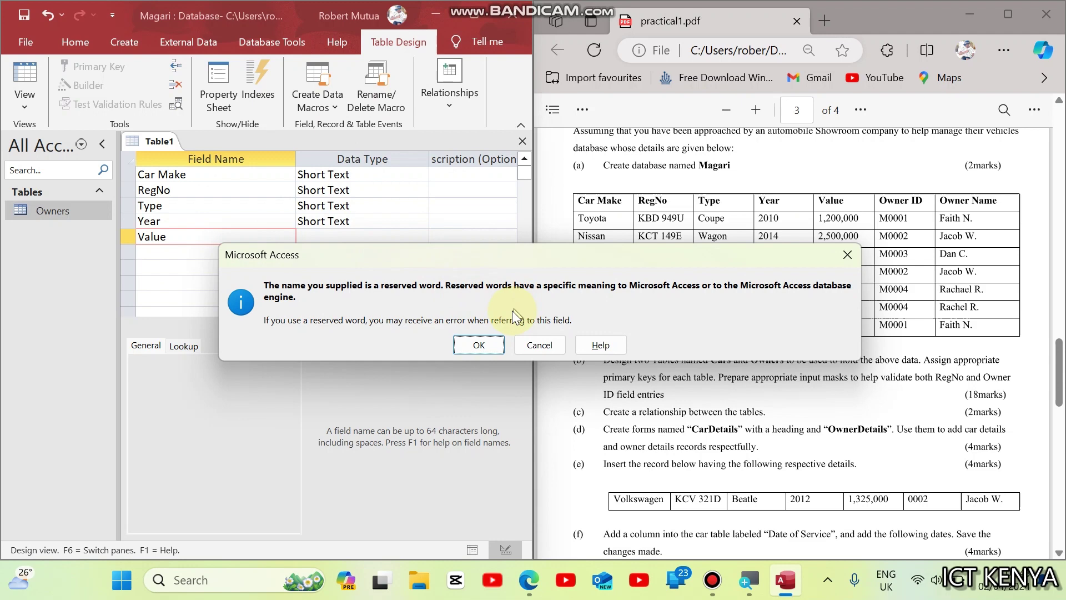
pyautogui.click(478, 345)
pyautogui.click(184, 238)
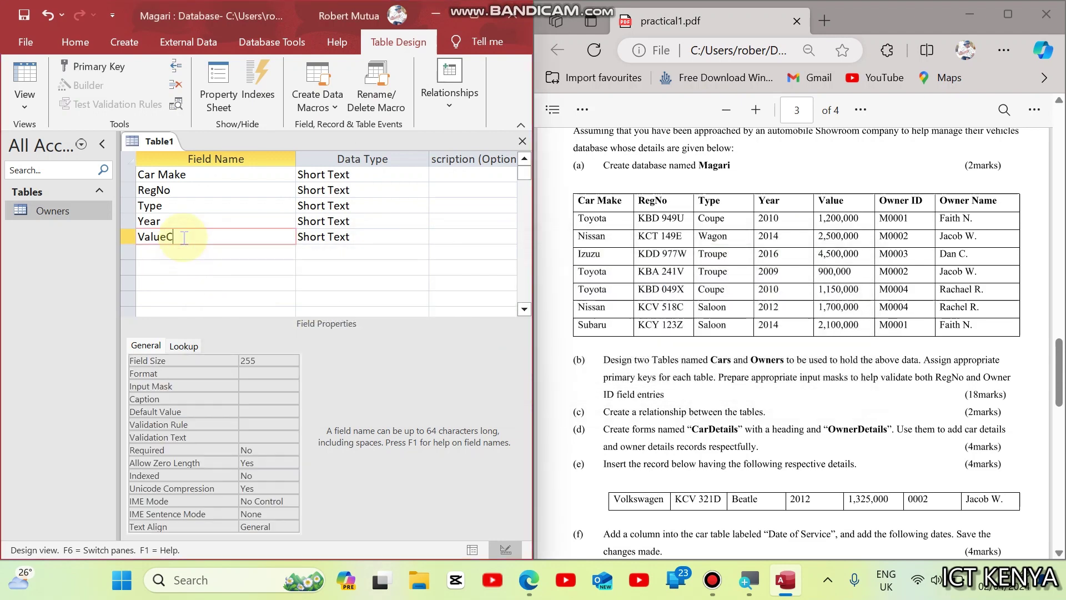
pyautogui.click(257, 401)
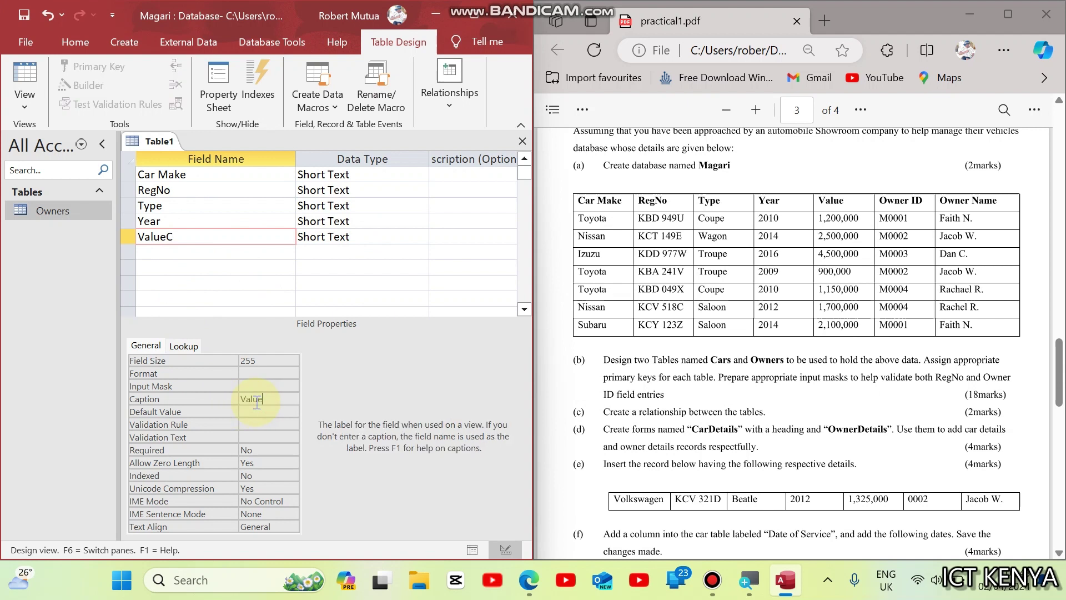
# Add the Owner field below ValueC, all fields as Short Text.
pyautogui.click(175, 222)
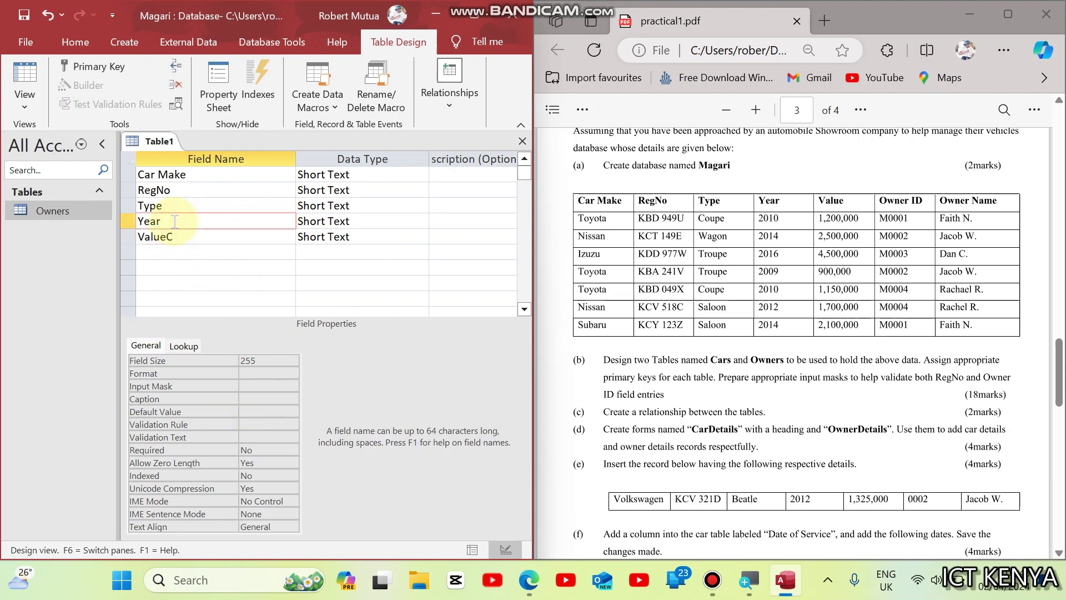
pyautogui.press('Down')
pyautogui.press('Up')
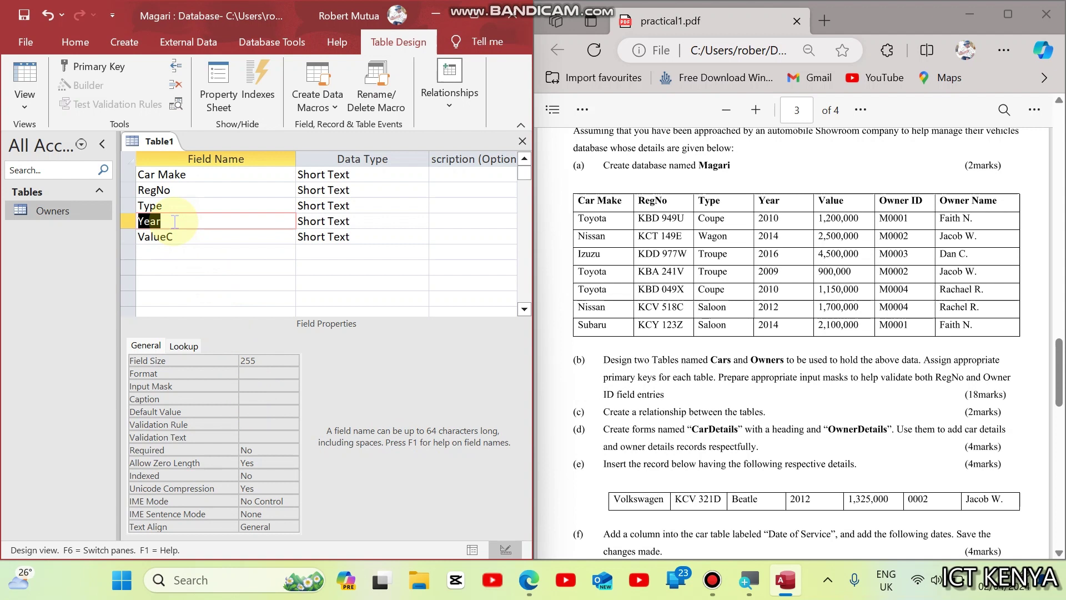
pyautogui.click(177, 252)
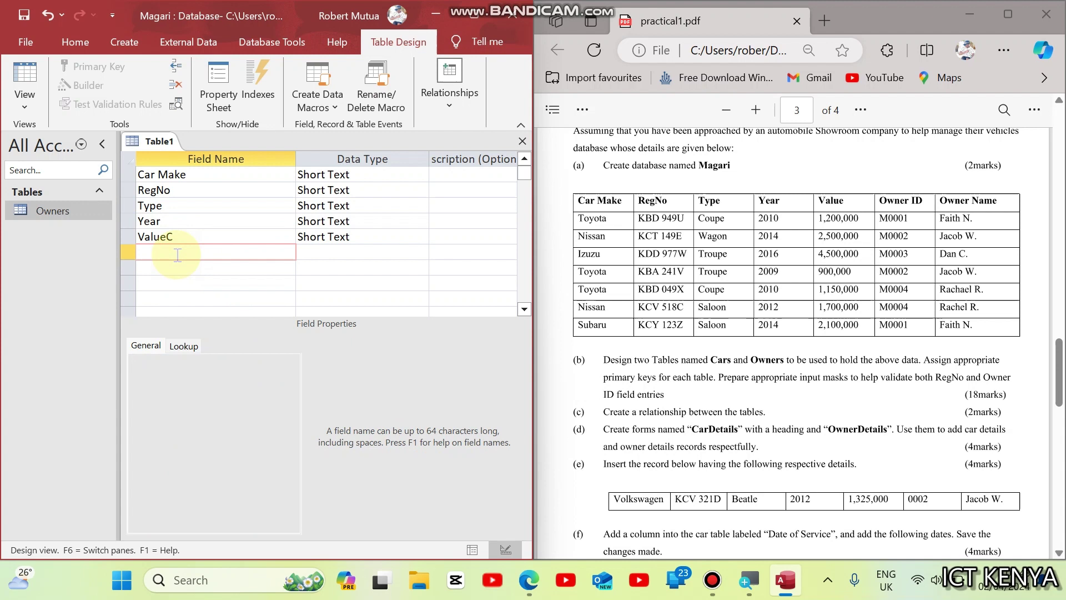
pyautogui.write('Owner')
pyautogui.click(178, 190)
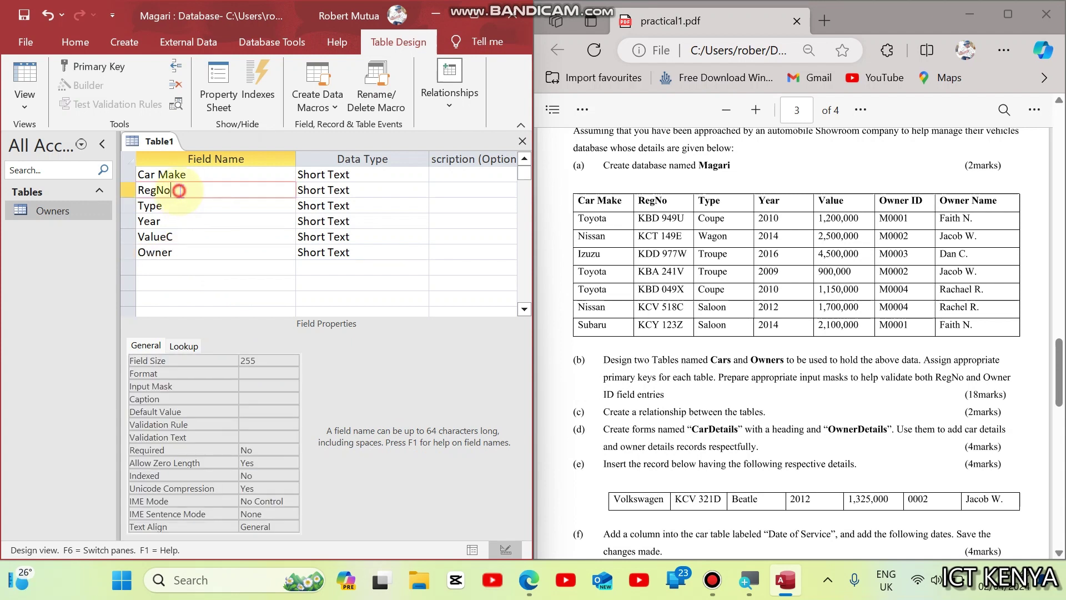
# Make RegNo the primary key and give it the input mask AAA 000A.
pyautogui.rightClick(180, 190)
pyautogui.click(195, 204)
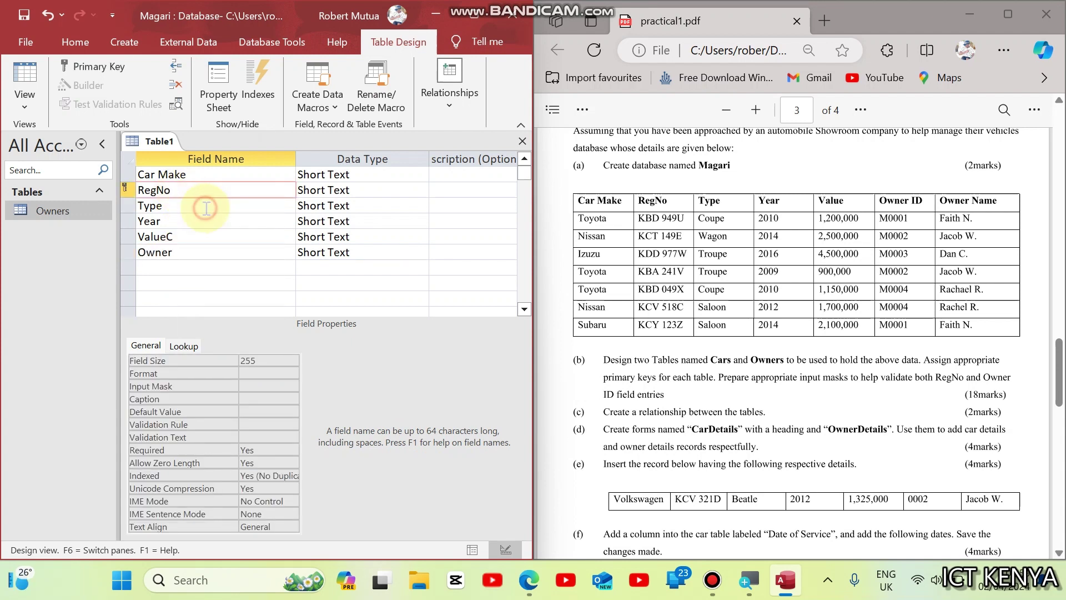
pyautogui.click(648, 230)
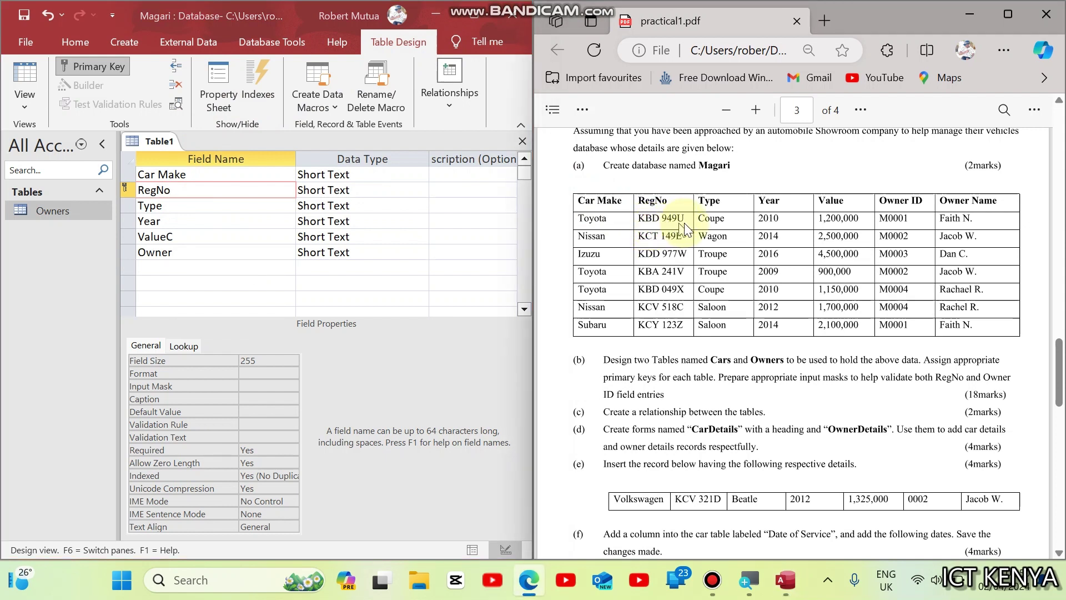
pyautogui.click(335, 191)
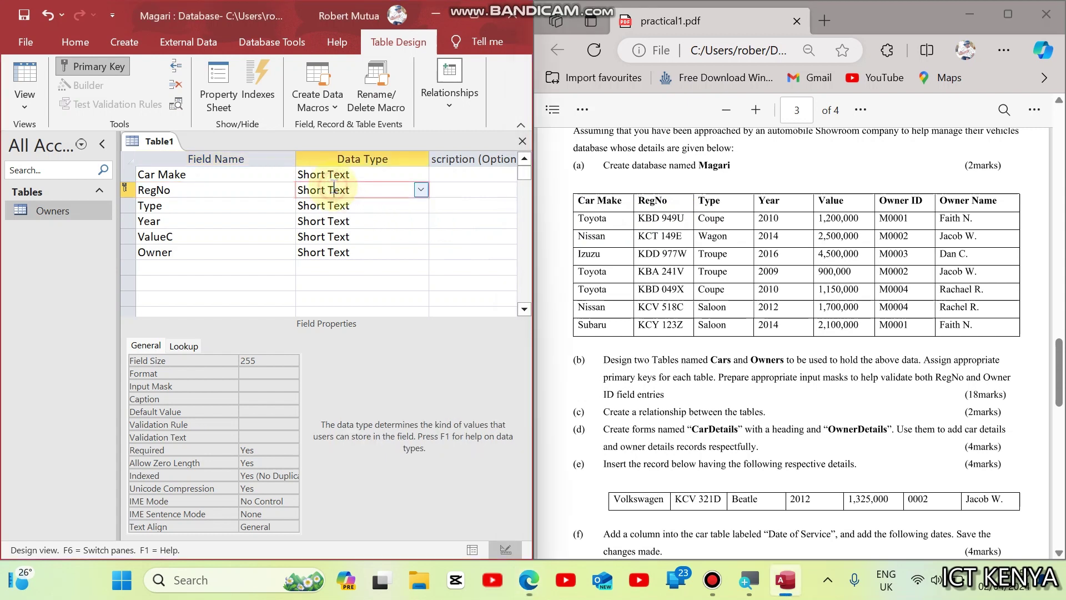
pyautogui.click(250, 386)
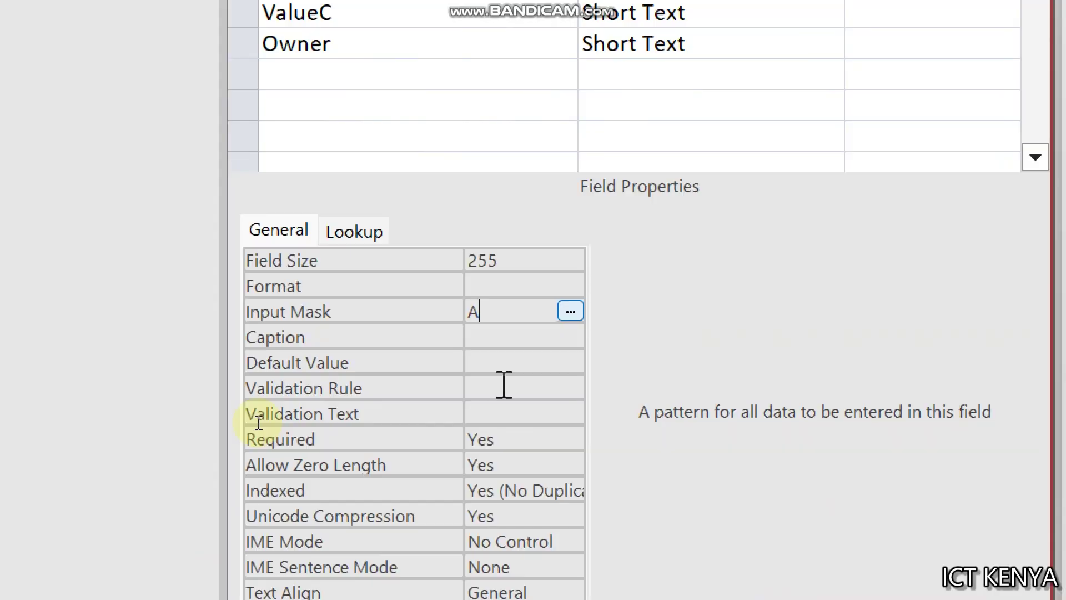
pyautogui.write('AA')
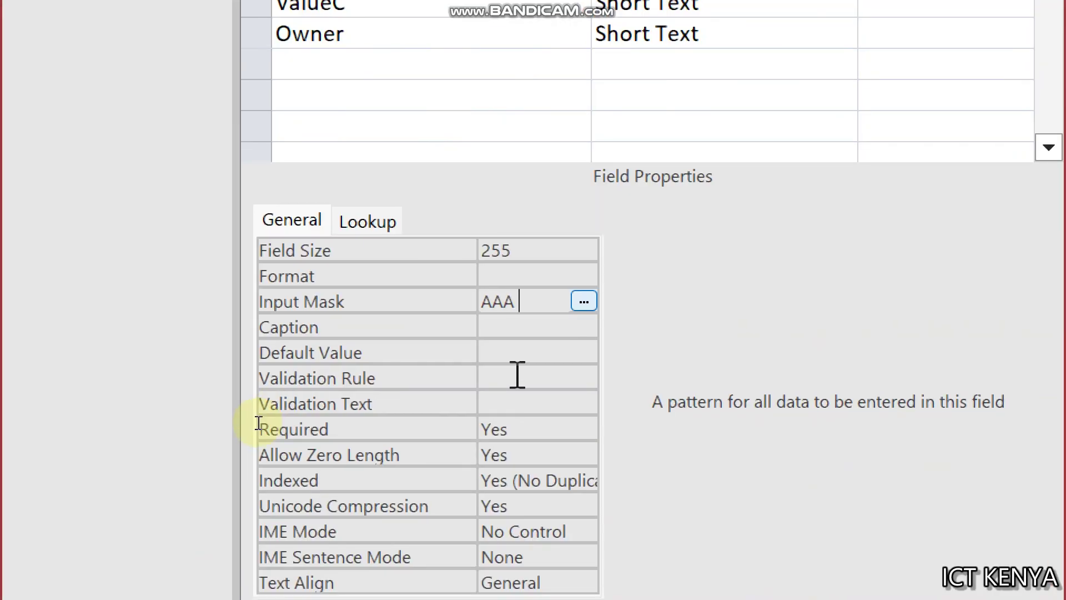
pyautogui.write(' 000')
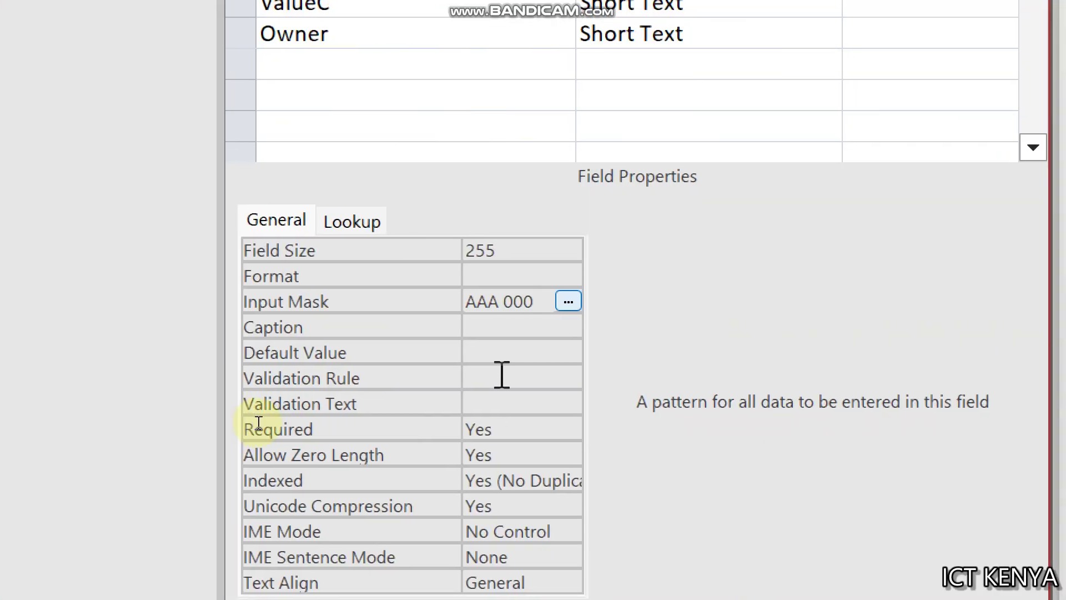
pyautogui.write('U')
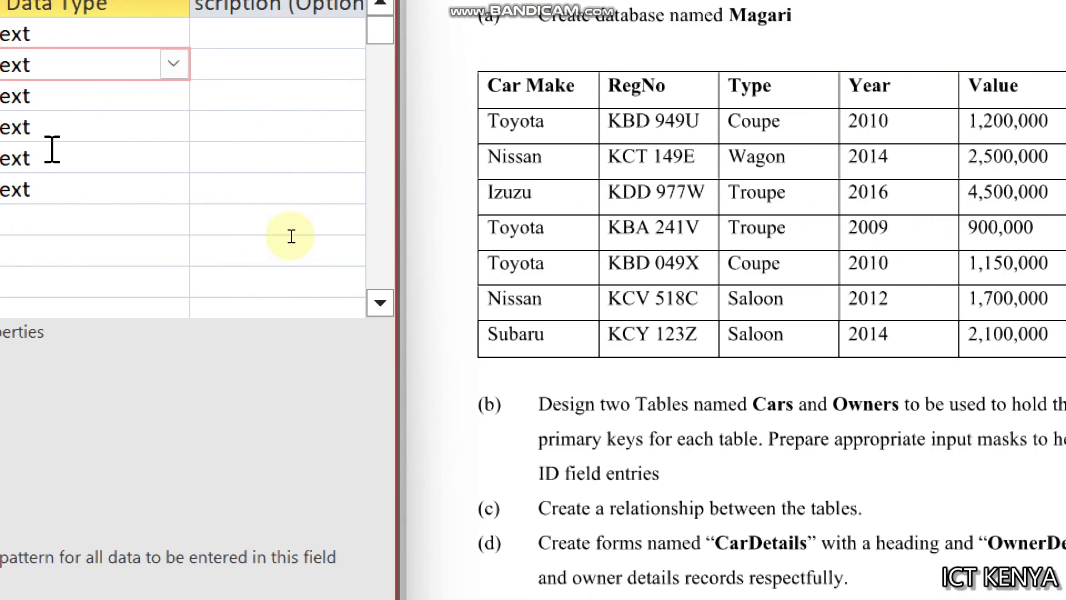
pyautogui.write('AAA\\ 000A')
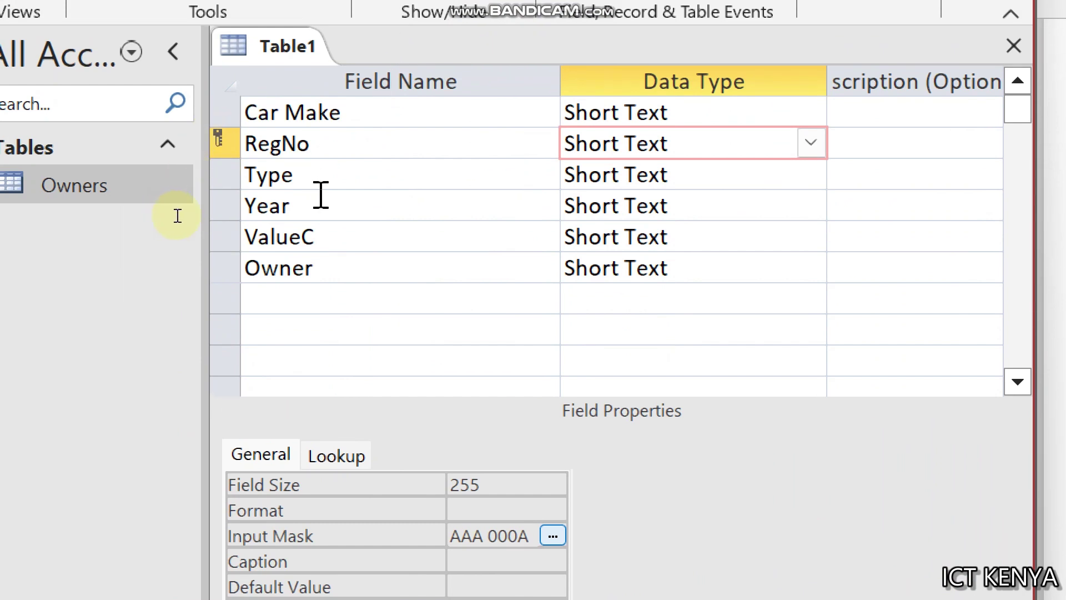
# Make Year a Number field and ValueC a Currency field, then bring up Owner's data type choices.
pyautogui.click(324, 197)
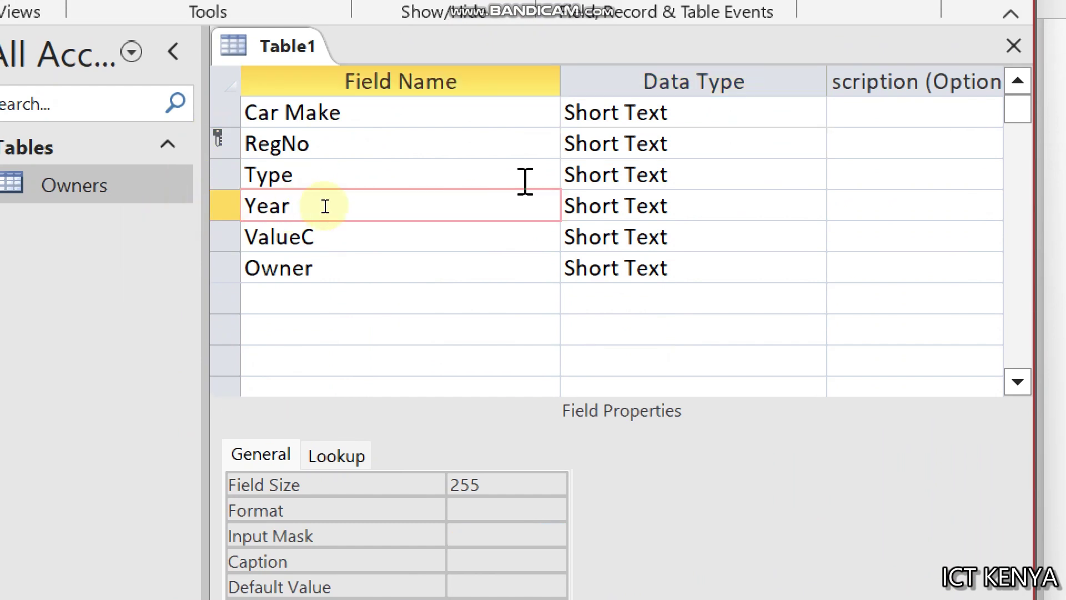
pyautogui.click(788, 209)
pyautogui.click(812, 206)
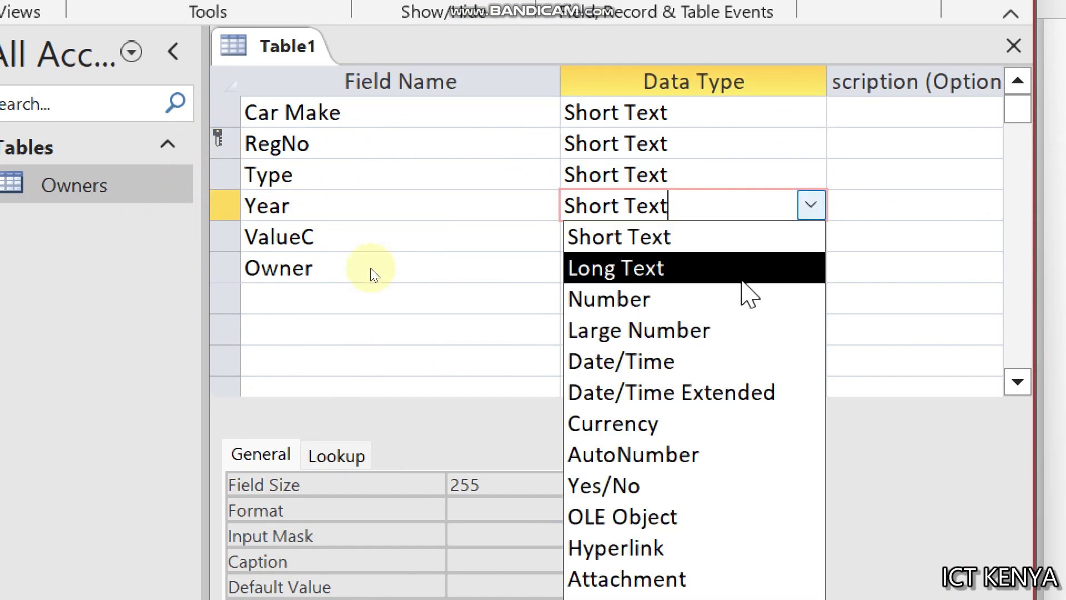
pyautogui.click(656, 300)
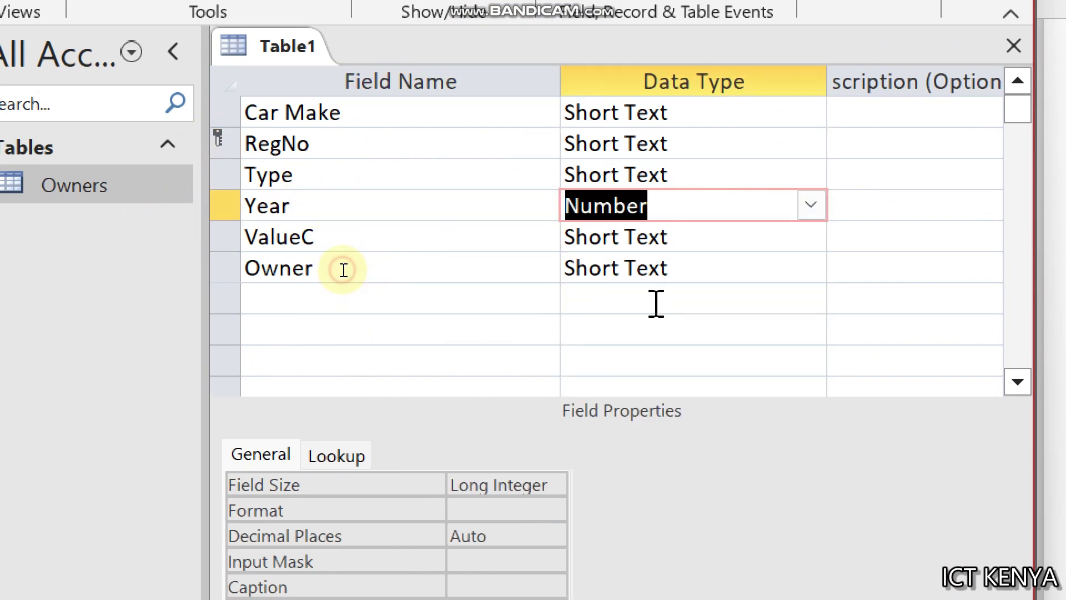
pyautogui.click(788, 236)
pyautogui.click(811, 236)
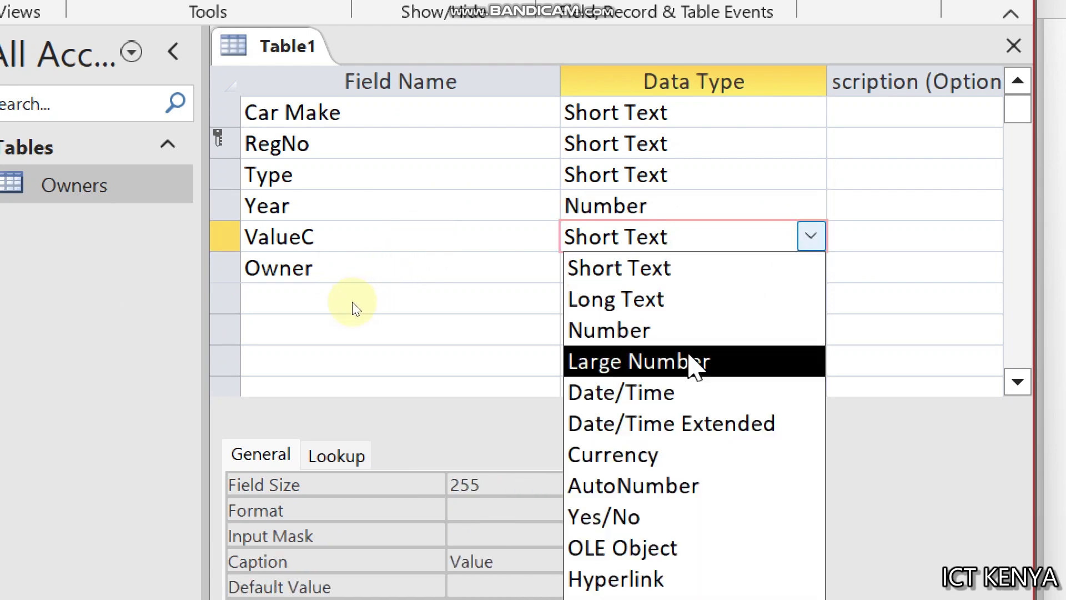
pyautogui.click(626, 454)
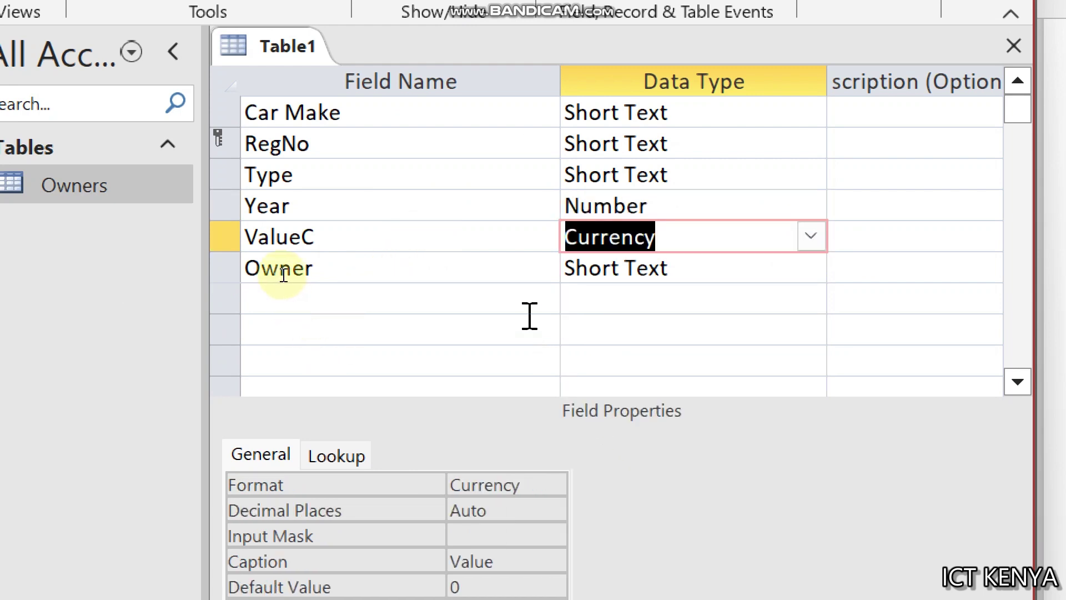
pyautogui.click(661, 270)
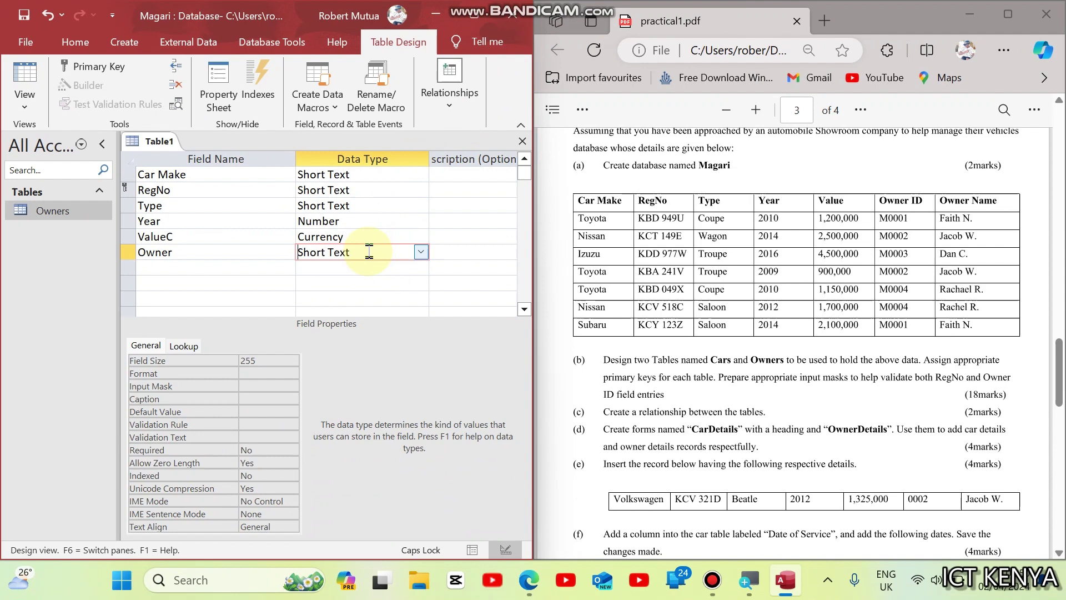
pyautogui.click(421, 253)
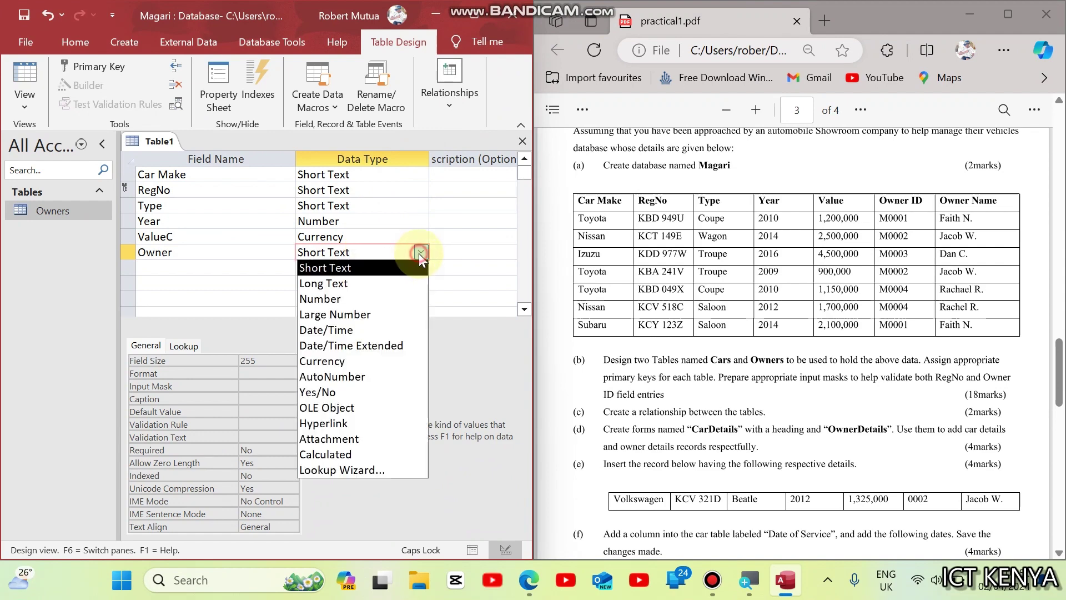
# Start an Owner lookup that draws Owner ID and Owner Name from the Owners table.
pyautogui.click(359, 470)
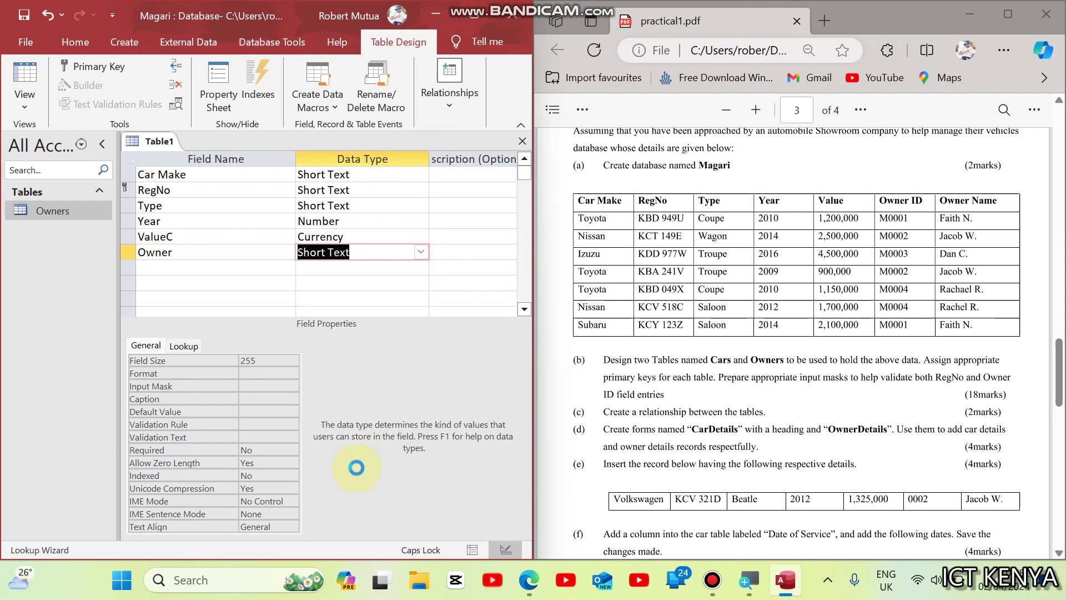
pyautogui.click(369, 362)
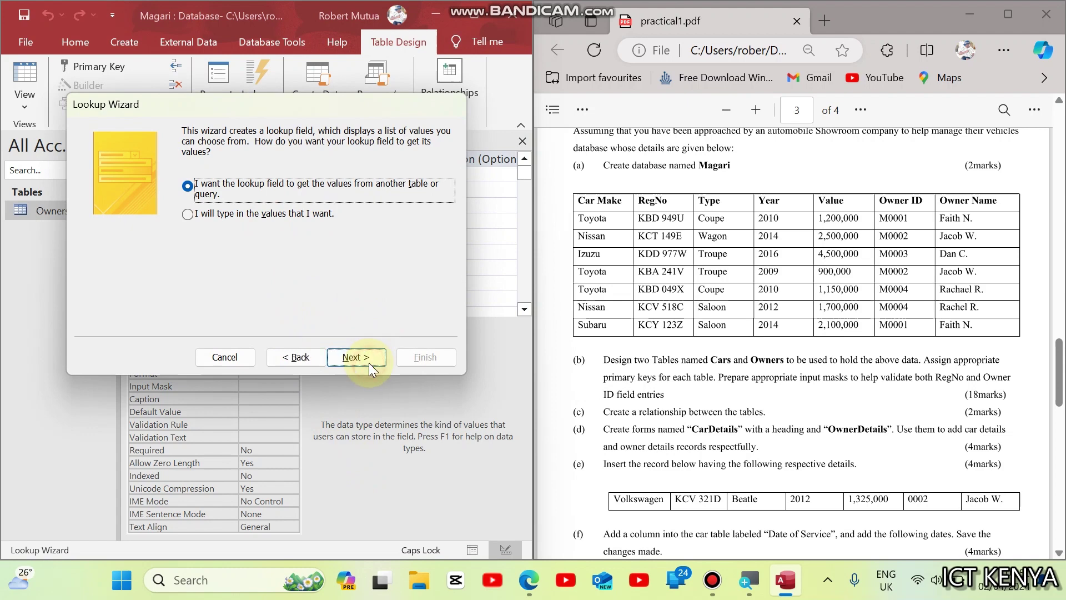
pyautogui.click(341, 350)
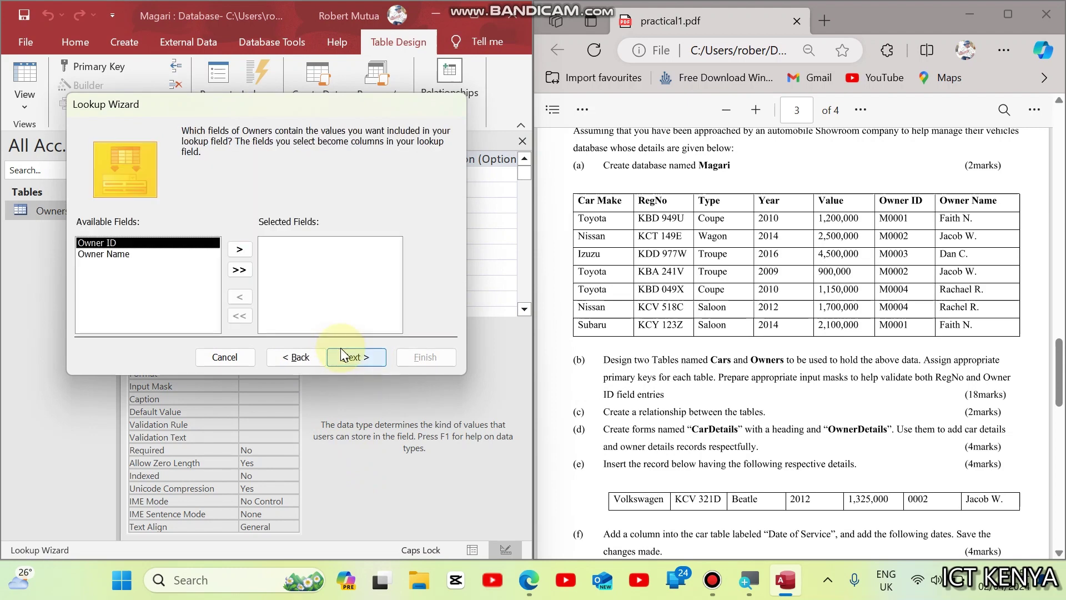
pyautogui.doubleClick(239, 250)
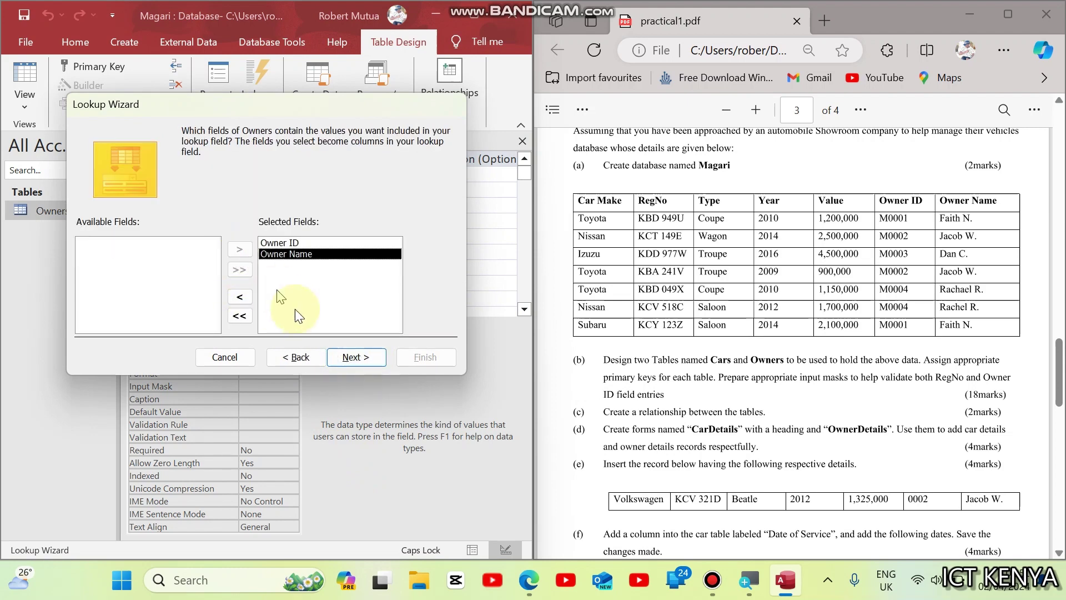
pyautogui.click(346, 356)
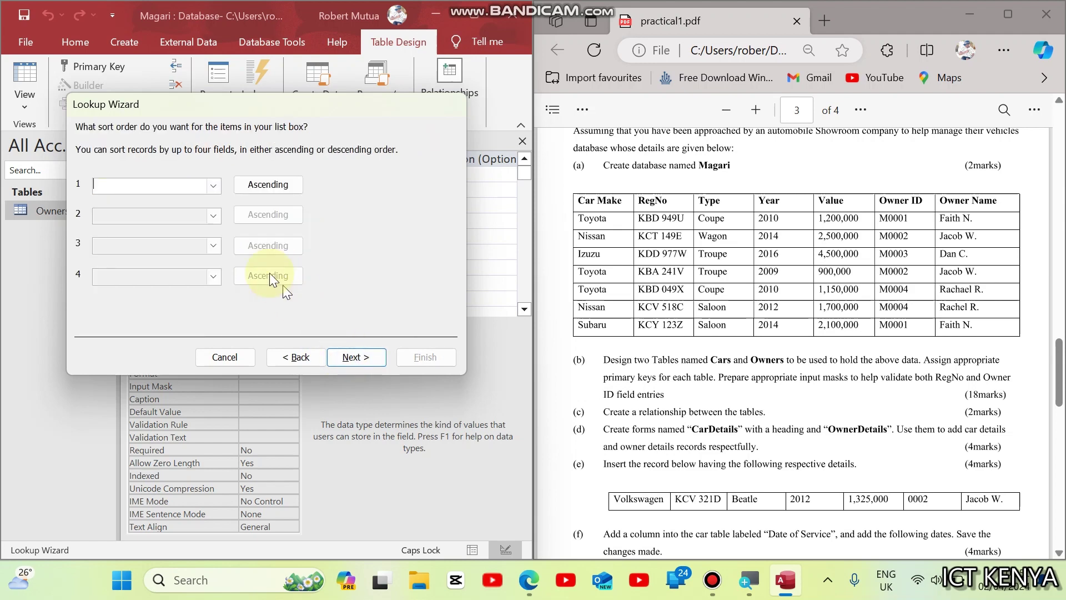
# Sort the lookup list by Owner ID and keep the Owner ID column visible.
pyautogui.click(214, 187)
pyautogui.click(176, 216)
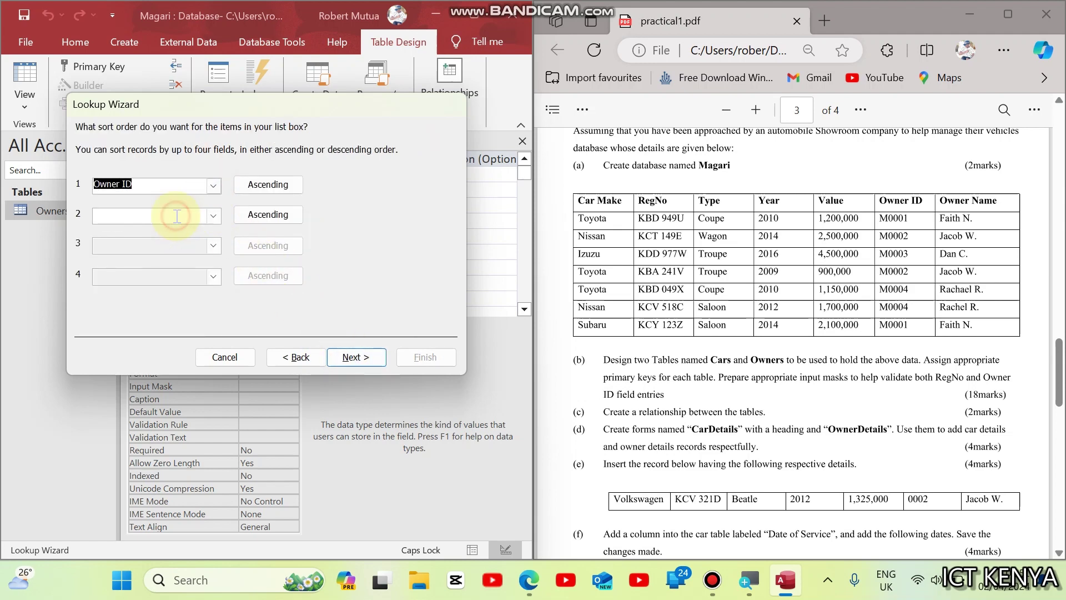
pyautogui.click(349, 356)
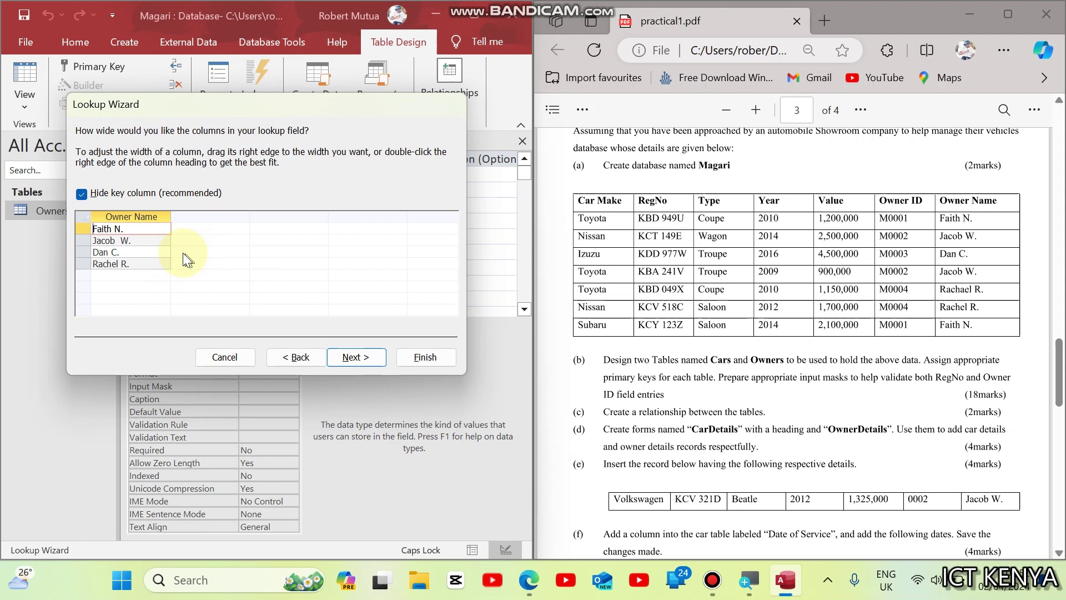
pyautogui.click(82, 194)
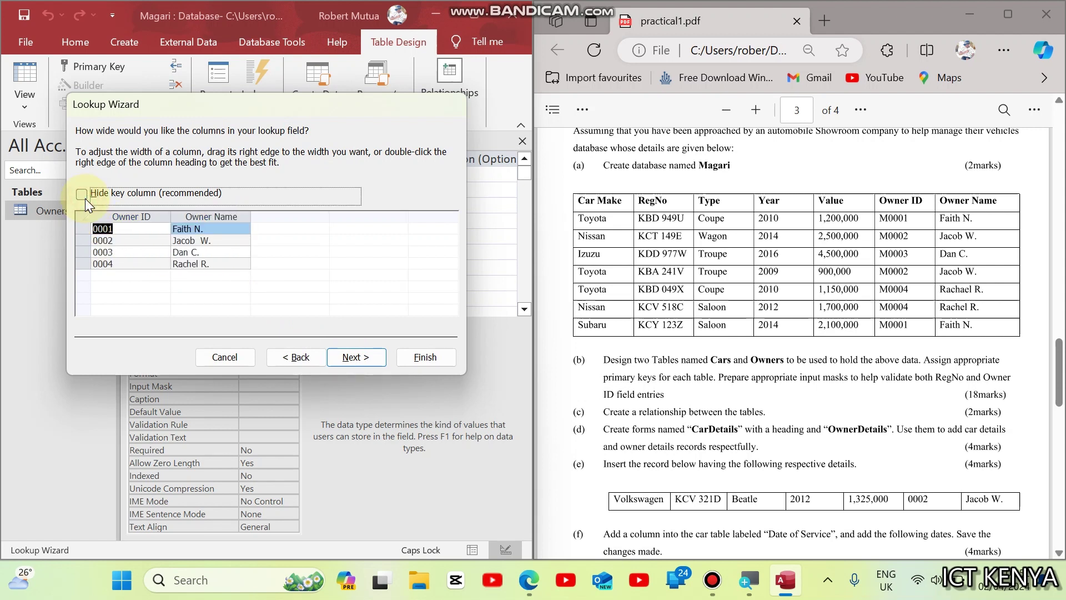
pyautogui.click(85, 198)
pyautogui.click(85, 199)
# Store Owner ID, enforce data integrity between the tables, and finish the lookup.
pyautogui.click(354, 358)
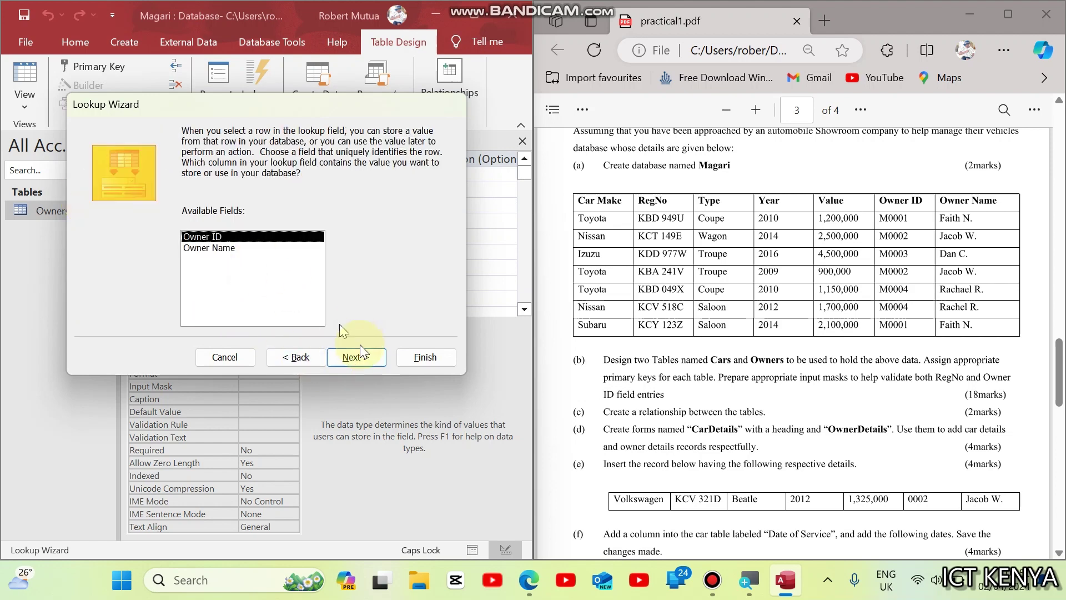
pyautogui.click(360, 355)
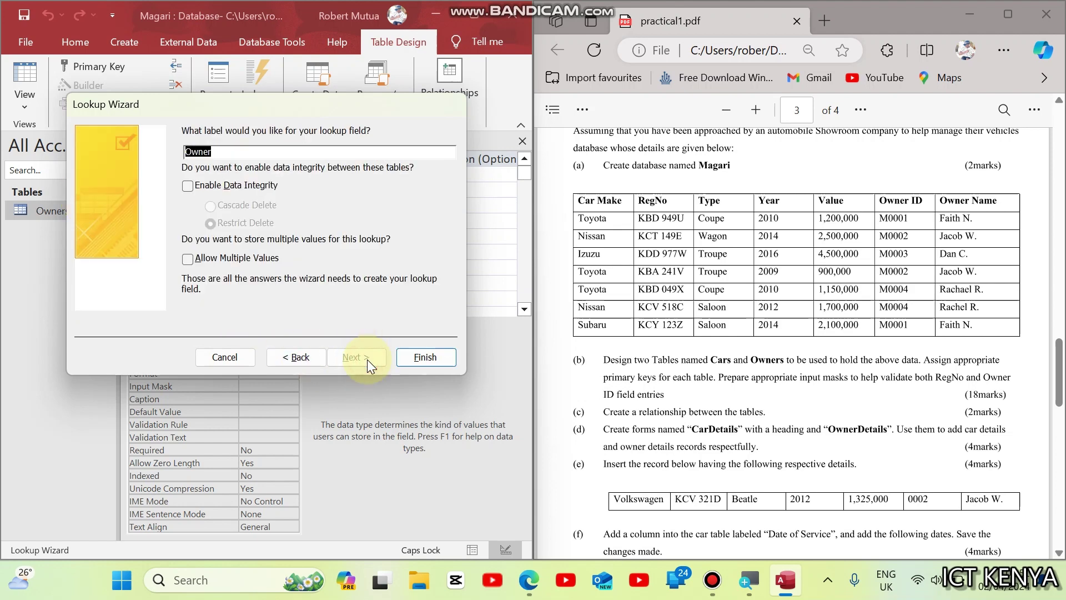
pyautogui.click(197, 184)
pyautogui.click(423, 357)
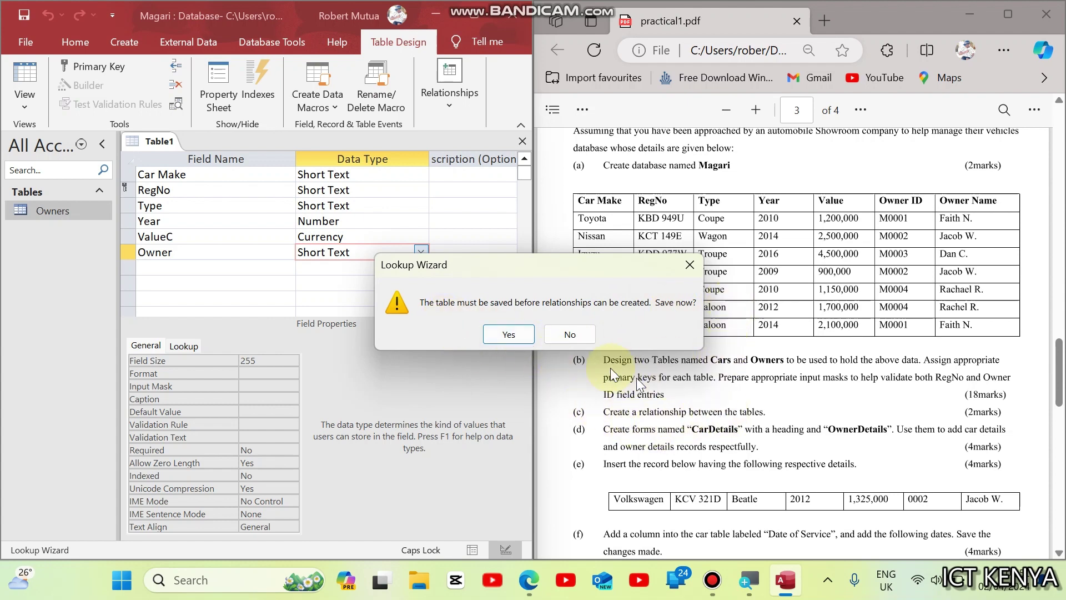
# Save the car table under the name Cars.
pyautogui.click(502, 334)
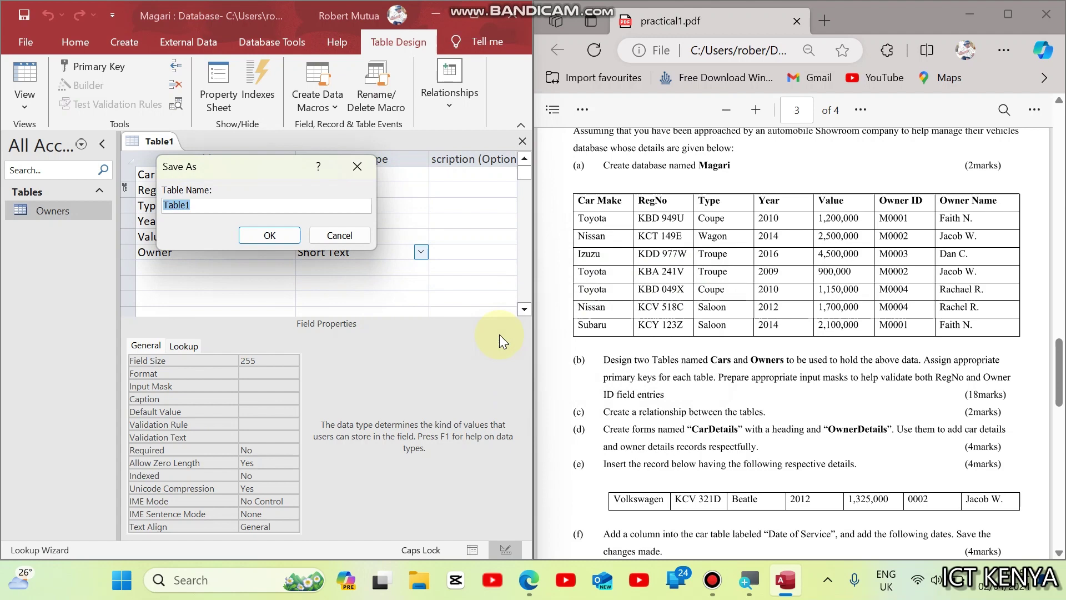
pyautogui.press('capslock')
pyautogui.write('Cars')
pyautogui.press('Return')
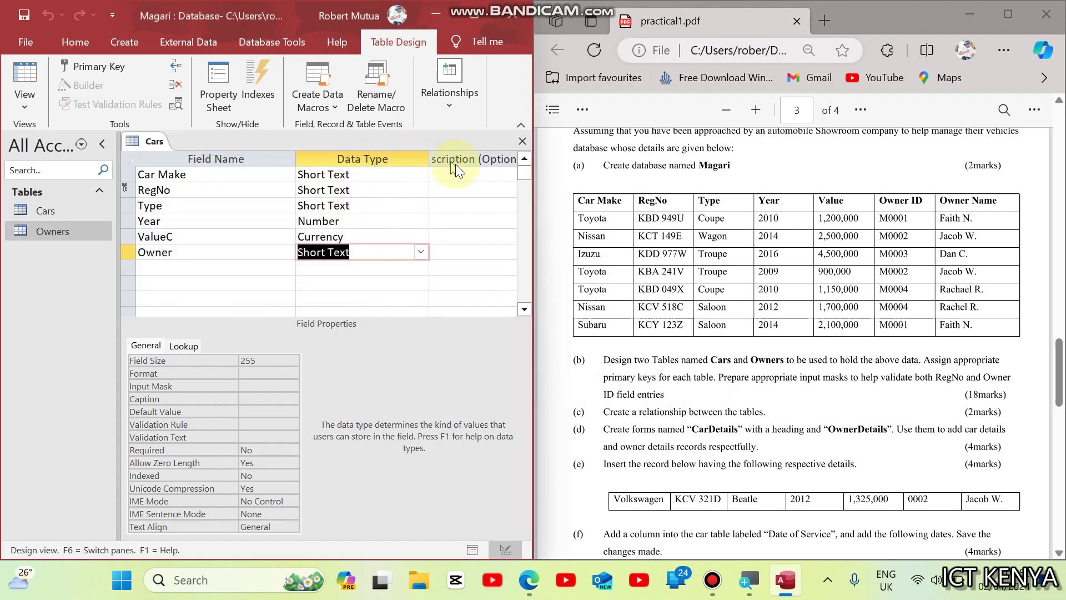
# Close the Cars design and check the Cars–Owners relationship layout before closing it.
pyautogui.click(522, 141)
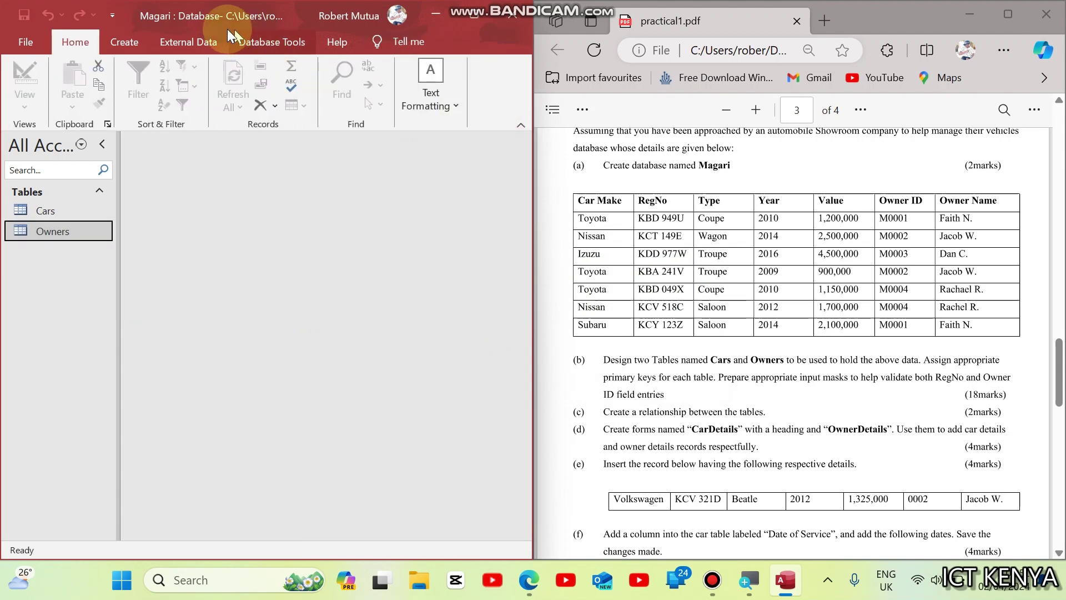
pyautogui.click(245, 42)
pyautogui.click(205, 77)
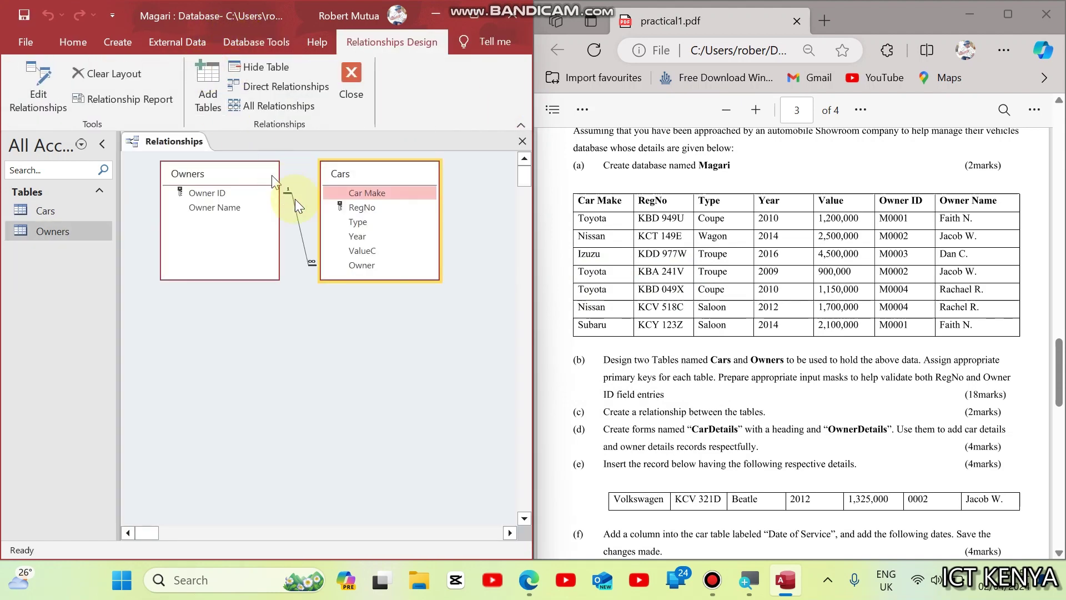
pyautogui.click(350, 83)
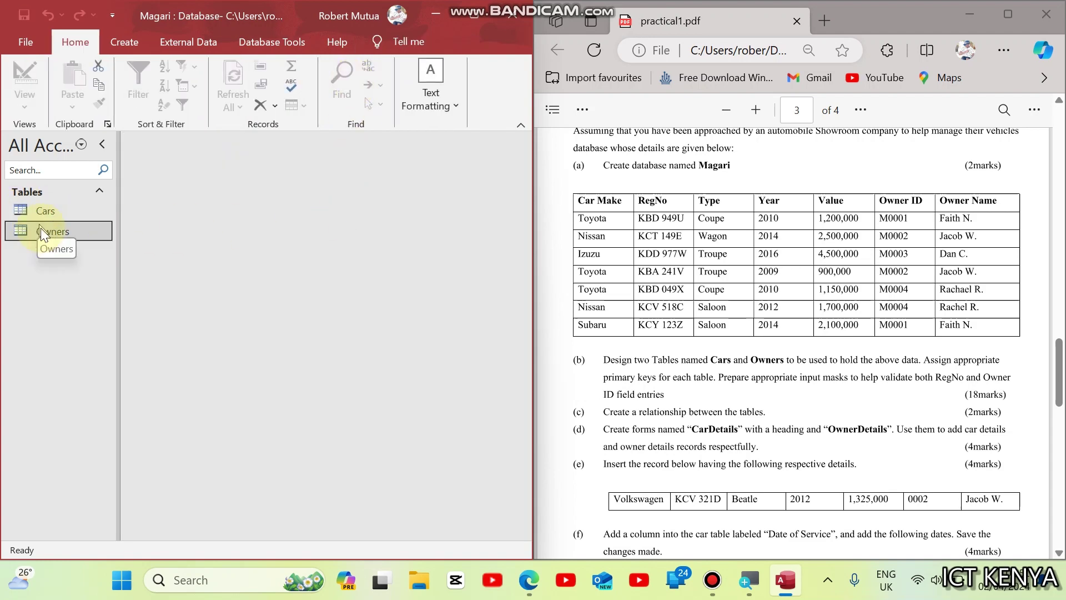
# Open the Owners table to view its records, then close it.
pyautogui.doubleClick(98, 236)
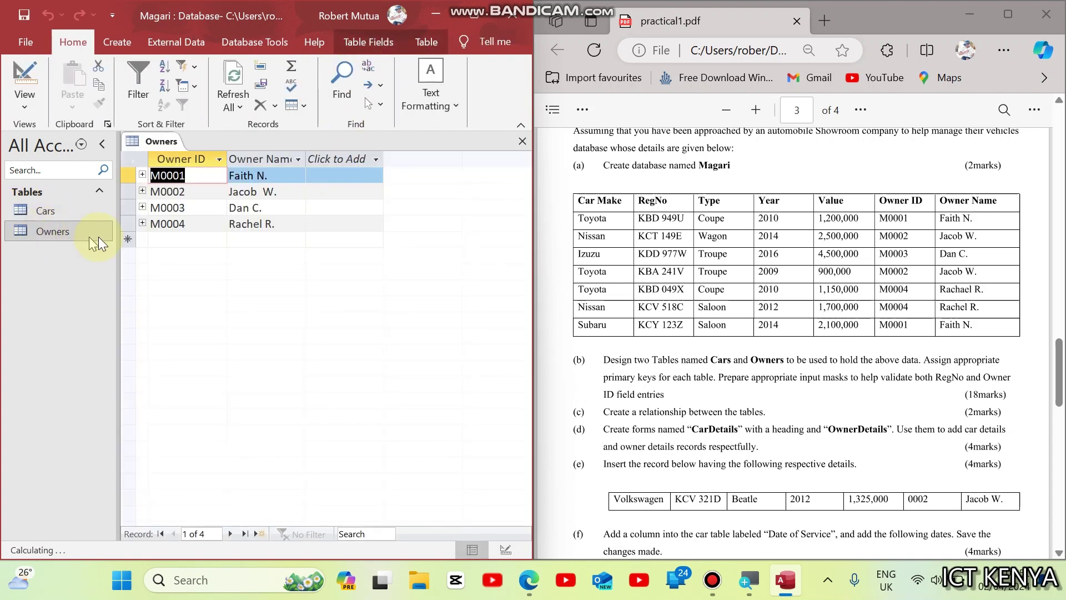
pyautogui.rightClick(155, 142)
pyautogui.click(184, 172)
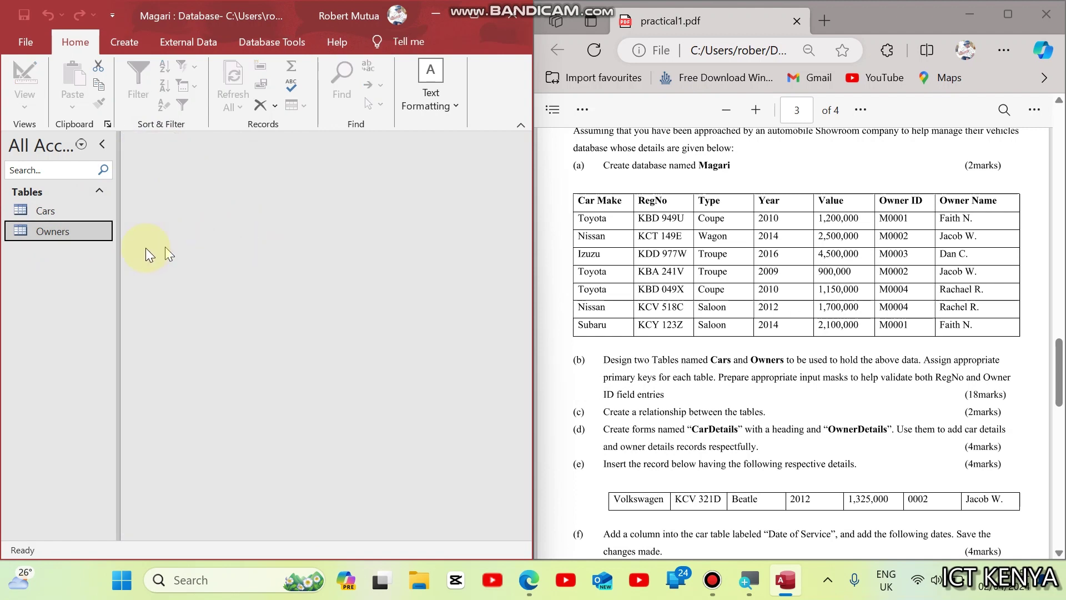
# Add a Toyota, KBD 949U, Coupe, 2010, value 1200000 record to Cars and close it.
pyautogui.doubleClick(70, 211)
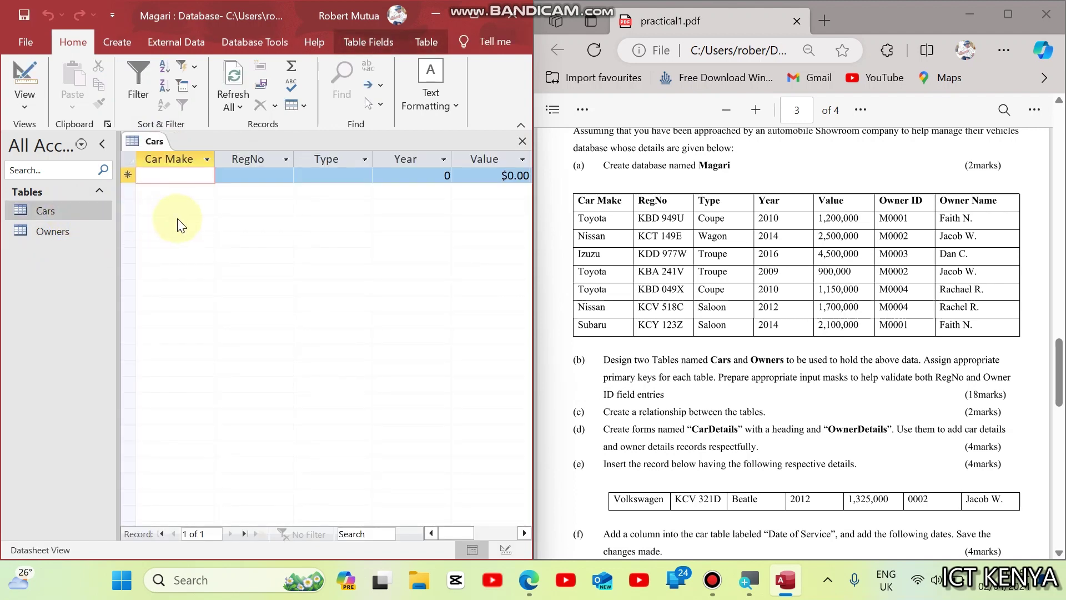
pyautogui.write('Toyo')
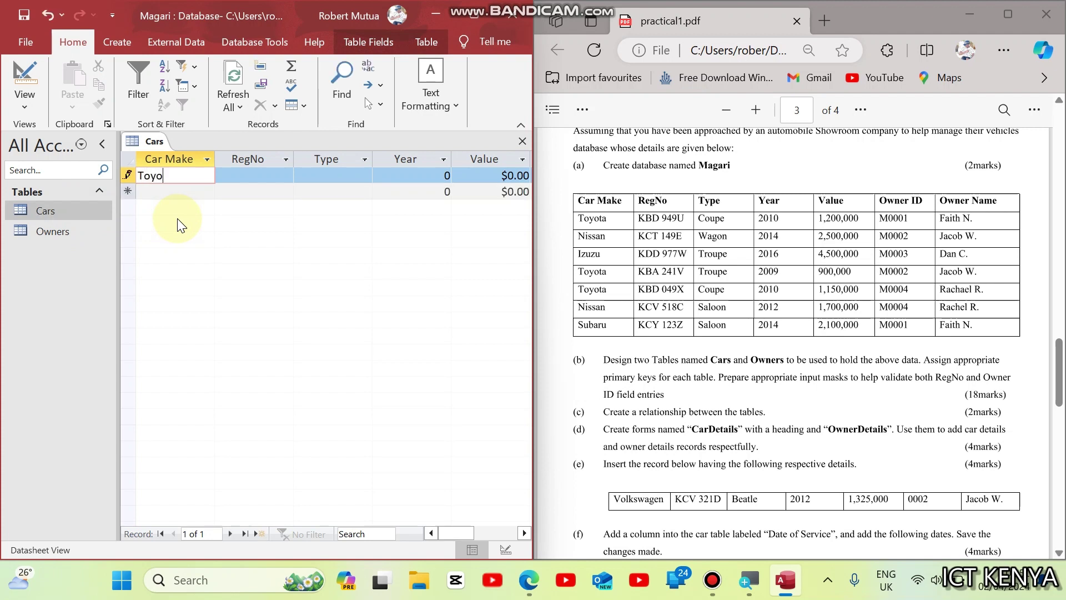
pyautogui.write('ta')
pyautogui.press('Tab')
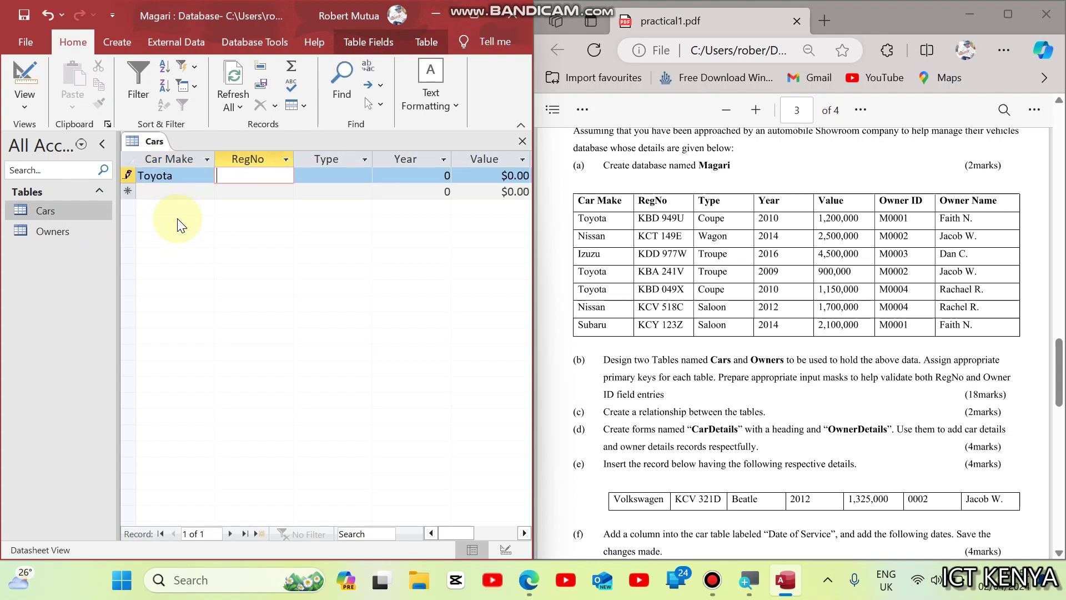
pyautogui.press('capslock')
pyautogui.write('KBD ')
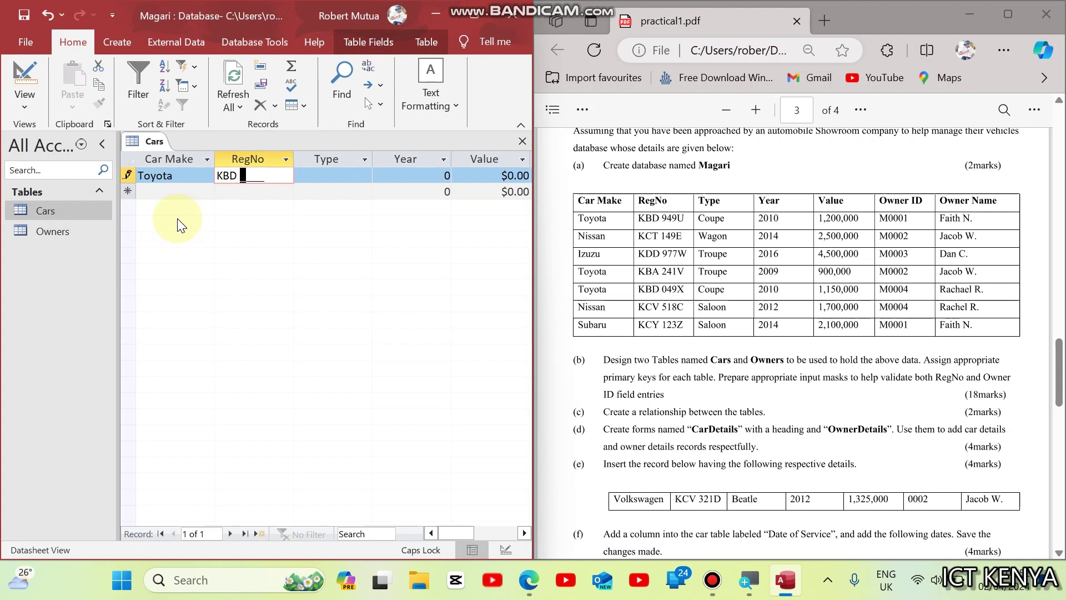
pyautogui.write('949U')
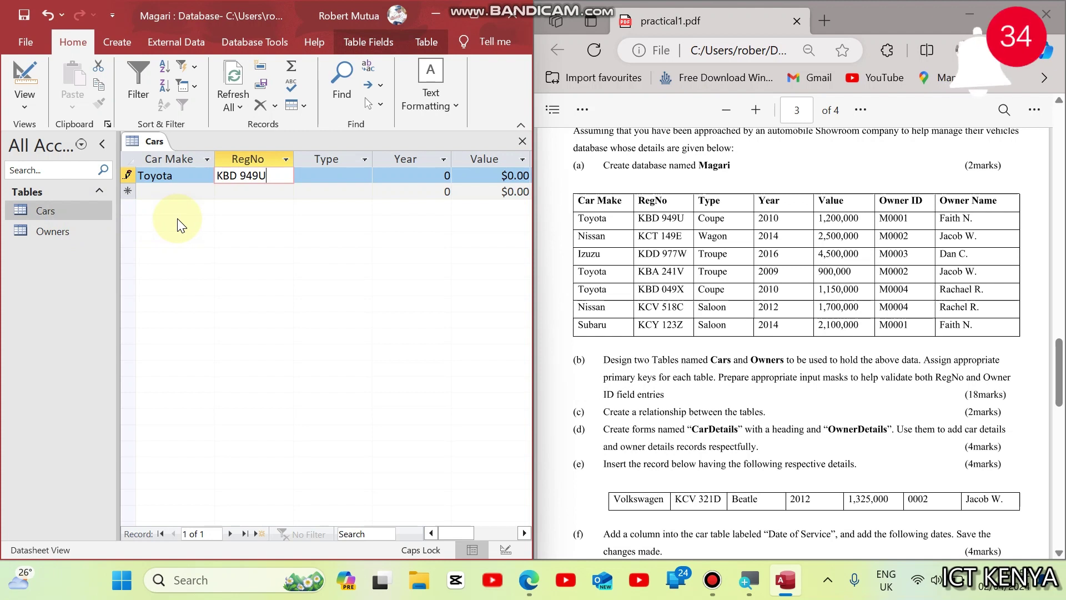
pyautogui.press('Tab')
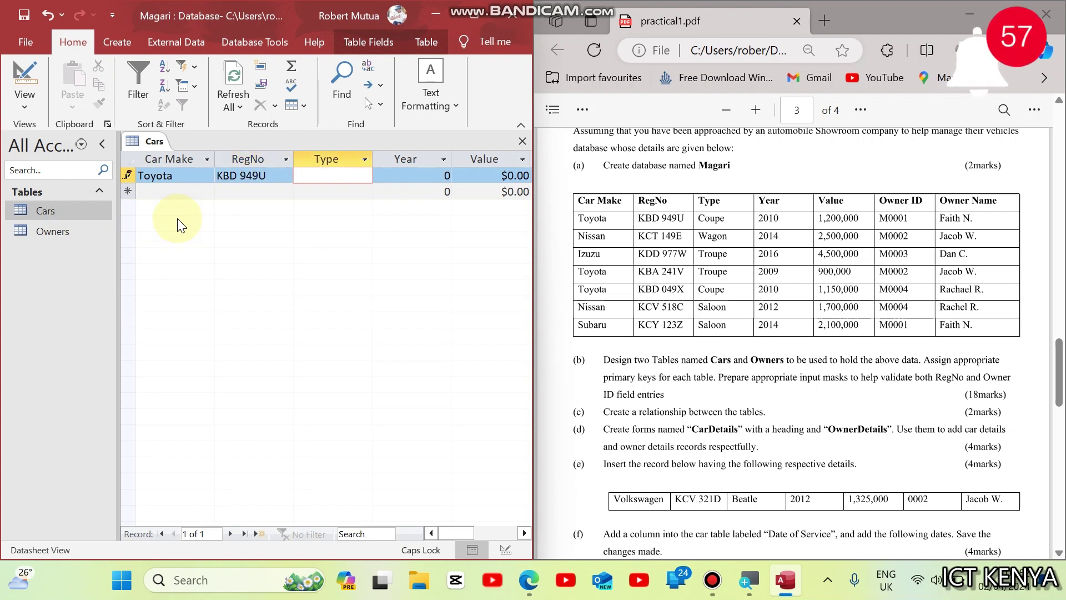
pyautogui.press('capslock')
pyautogui.write('Coupe')
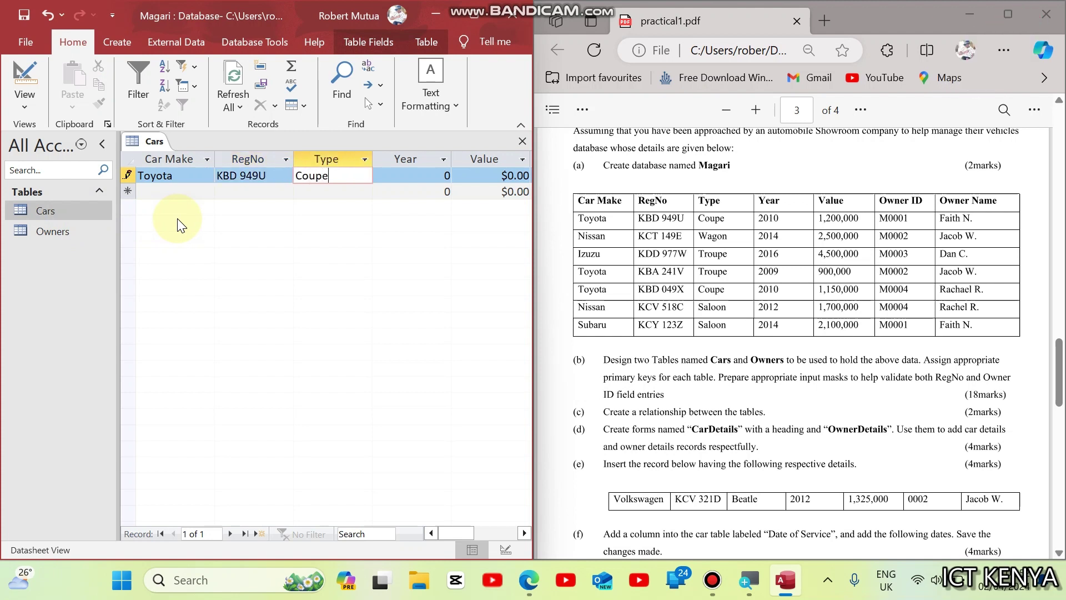
pyautogui.press('Tab')
pyautogui.write('2010')
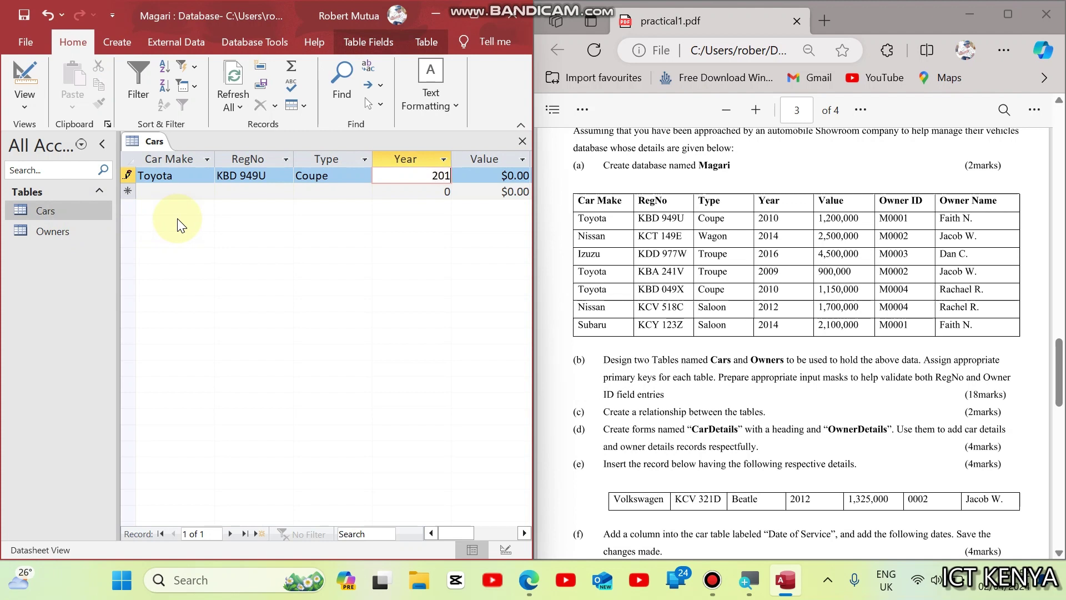
pyautogui.press('Tab')
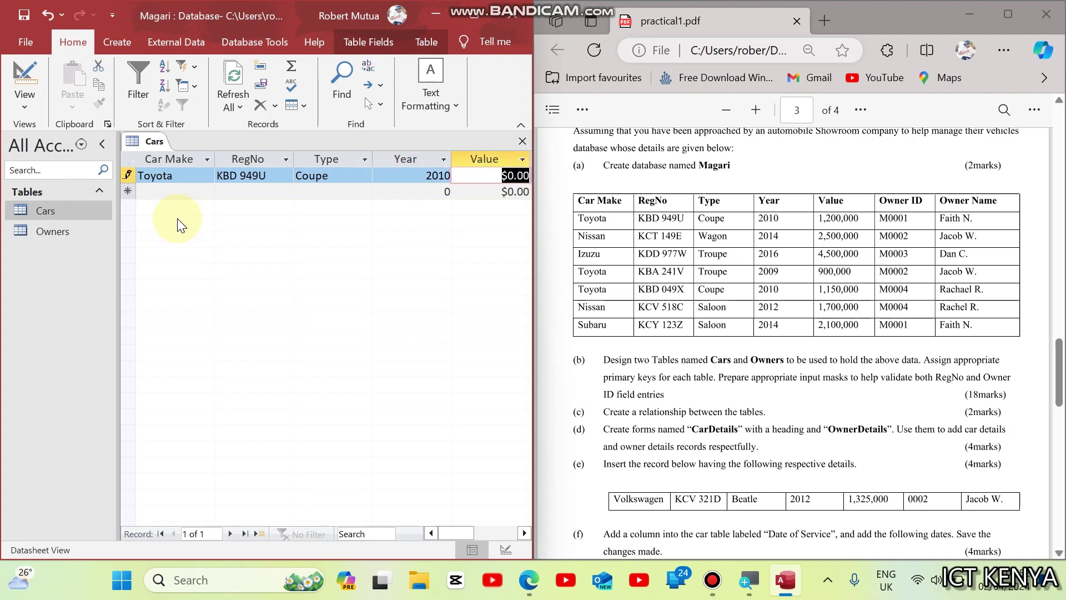
pyautogui.write('1200000')
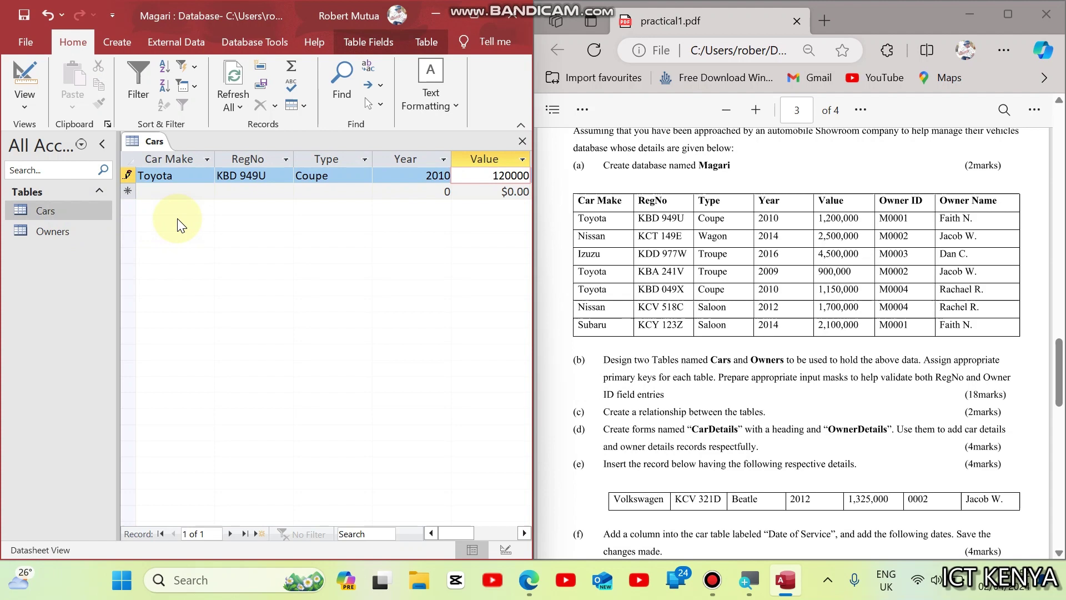
pyautogui.hotkey('ctrl', 'w')
# Read task (d) about forms in the PDF, then maximize Access and select the Cars table.
pyautogui.click(678, 345)
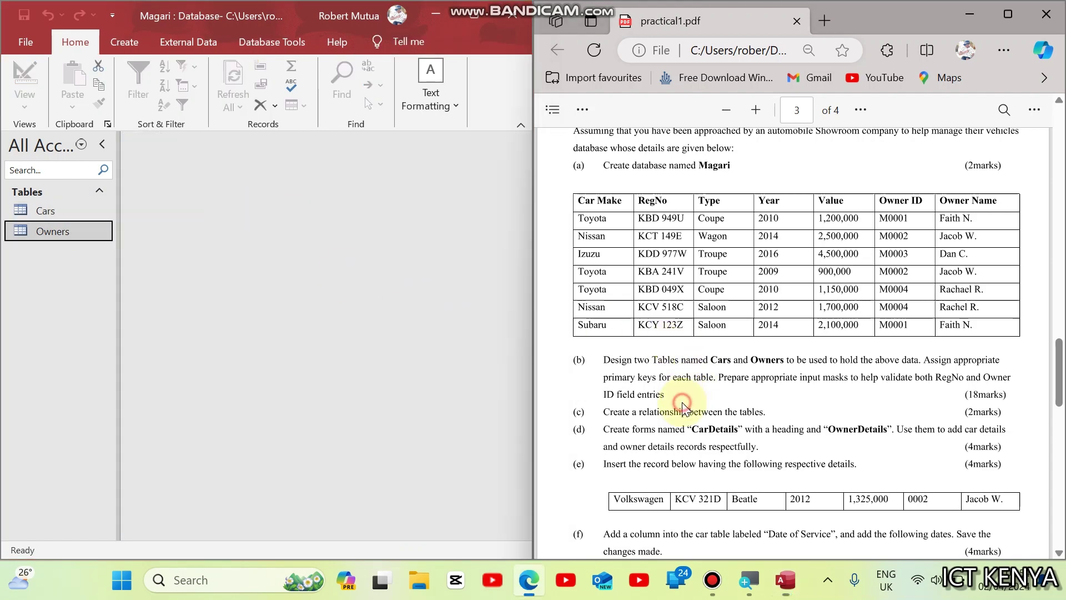
pyautogui.scroll(-2, 682, 402)
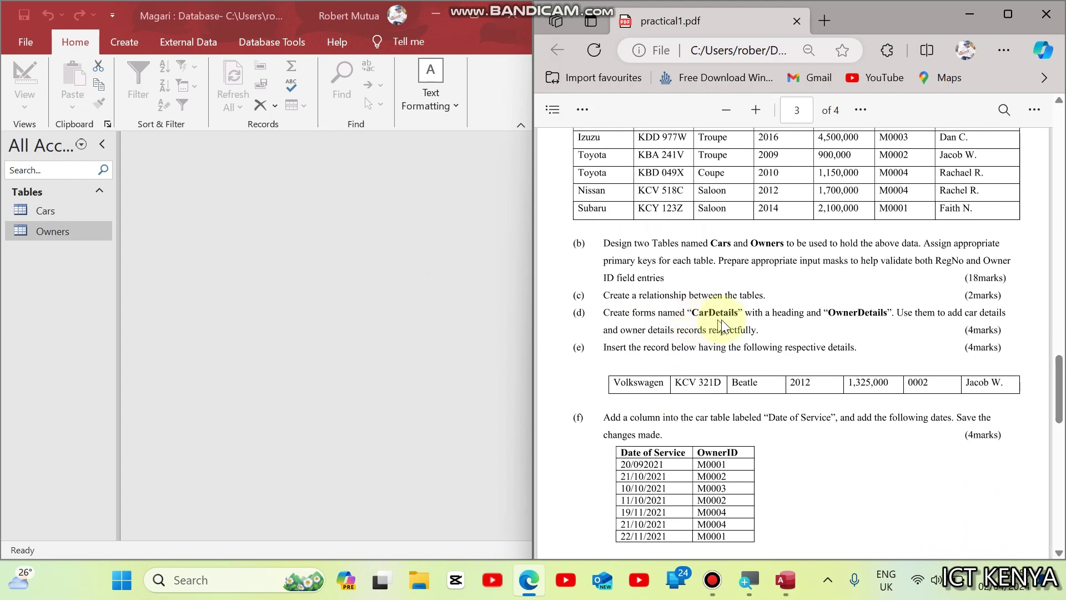
pyautogui.click(339, 295)
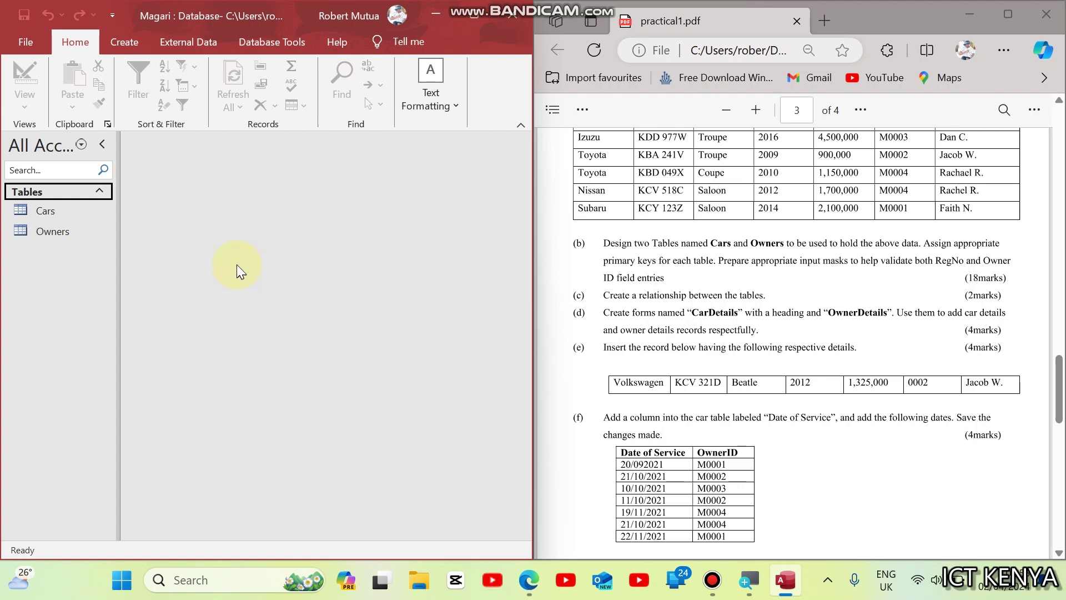
pyautogui.click(474, 14)
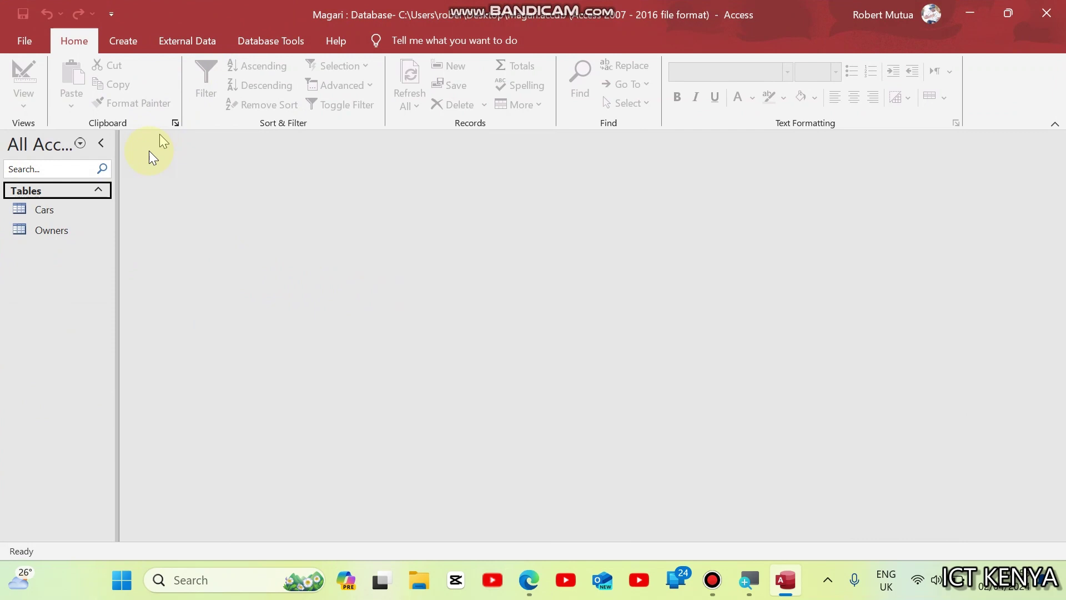
pyautogui.click(33, 211)
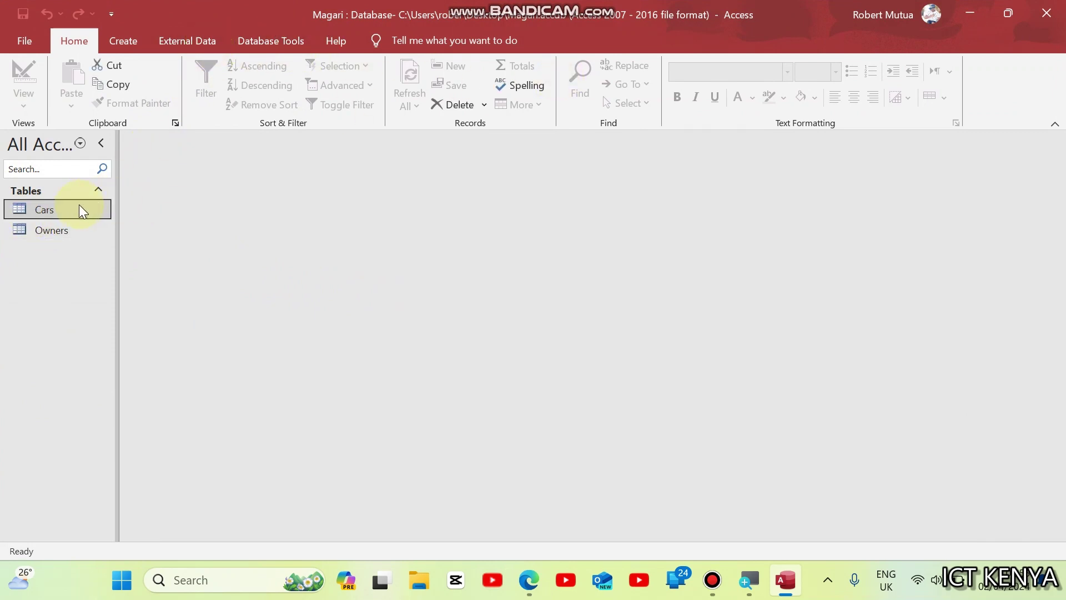
# Build a Cars Details form with all Cars fields using the Form Wizard.
pyautogui.click(111, 41)
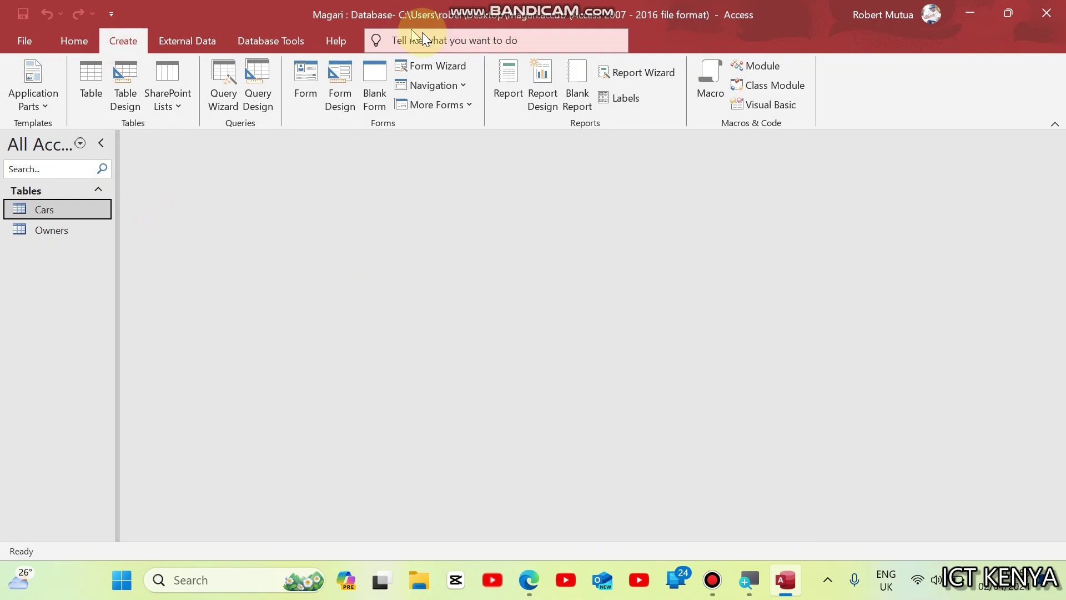
pyautogui.click(441, 65)
pyautogui.click(506, 273)
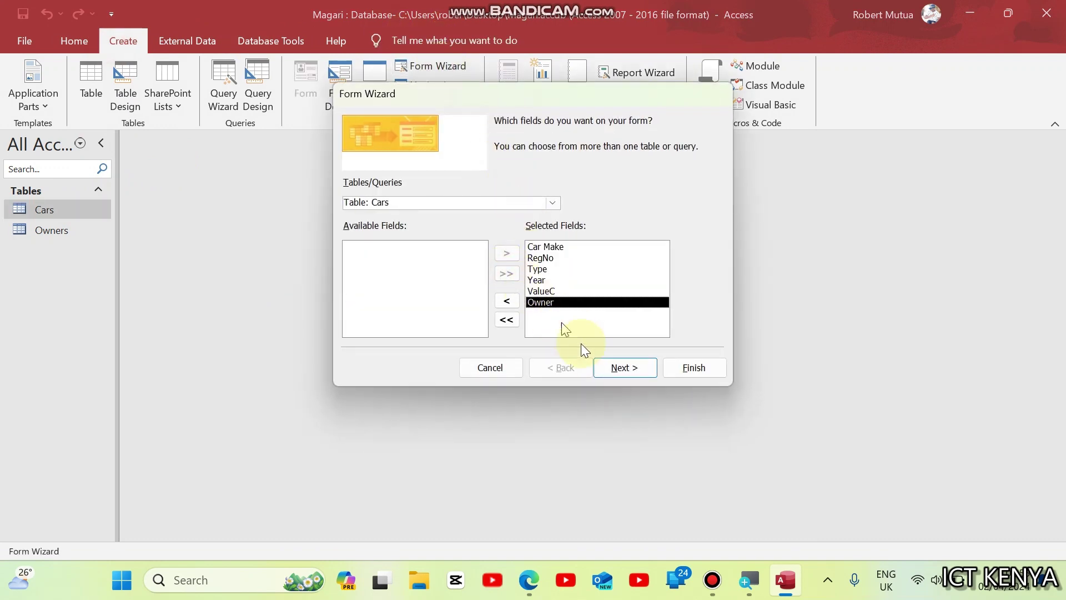
pyautogui.click(624, 372)
pyautogui.click(623, 371)
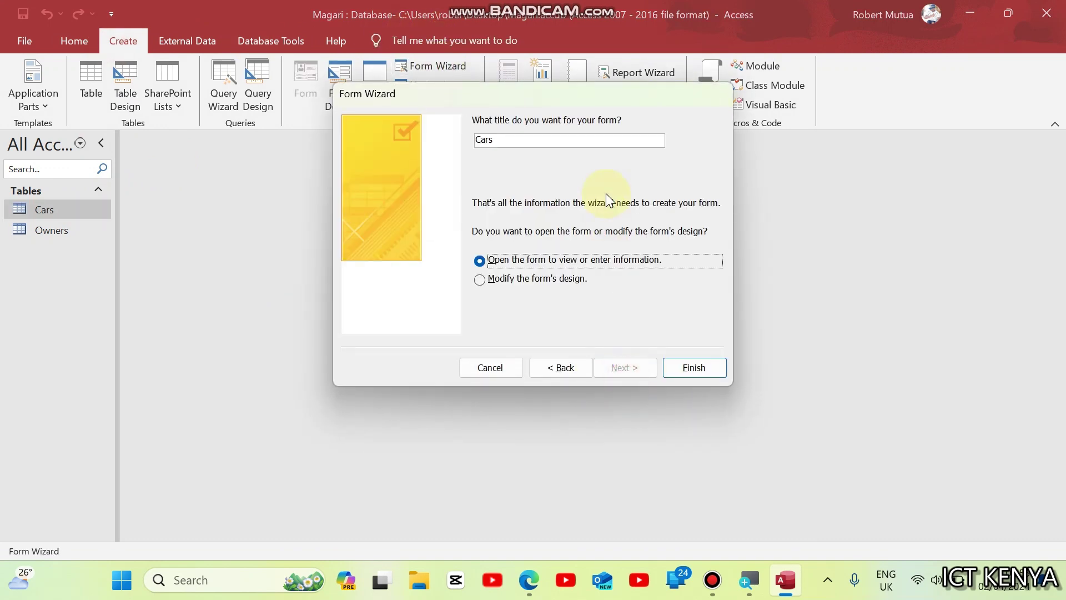
pyautogui.click(560, 146)
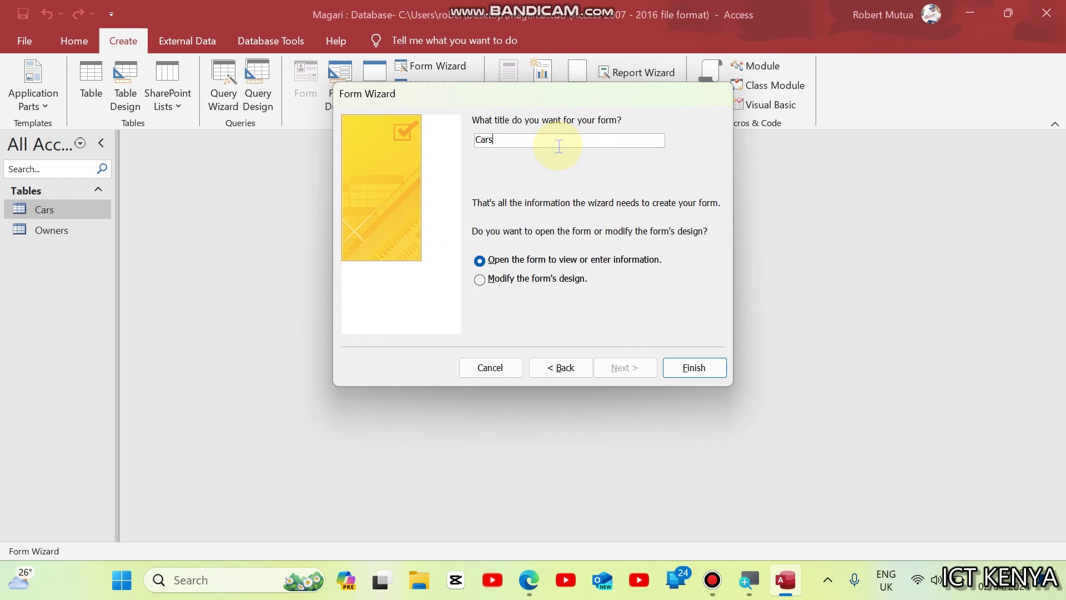
pyautogui.write('Details')
pyautogui.click(528, 582)
pyautogui.click(528, 587)
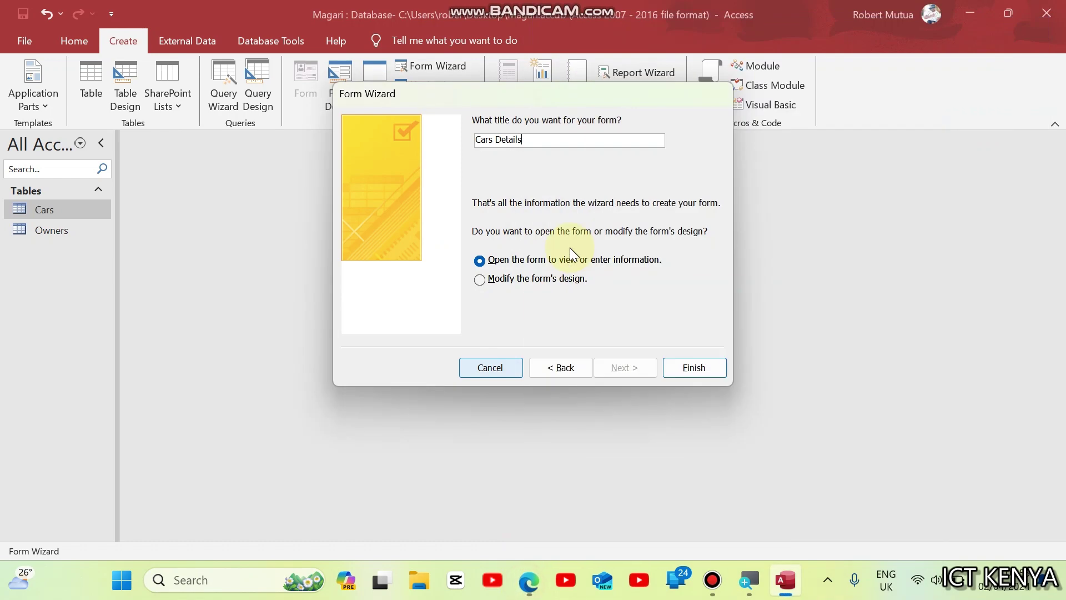
pyautogui.click(683, 368)
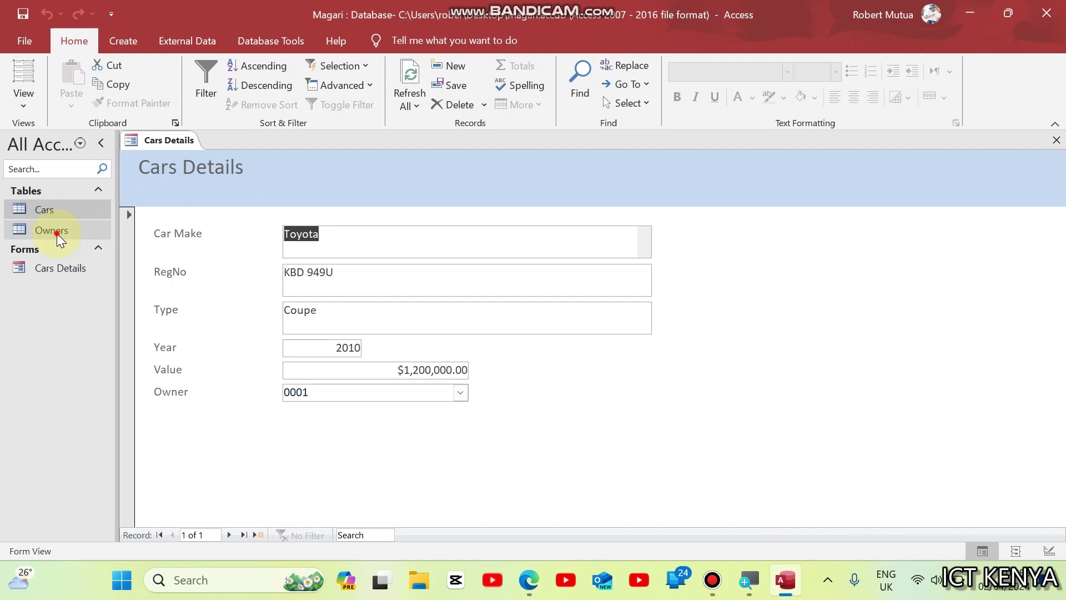
# Build an OwnersDetails form with both Owners fields using the Form Wizard.
pyautogui.click(57, 233)
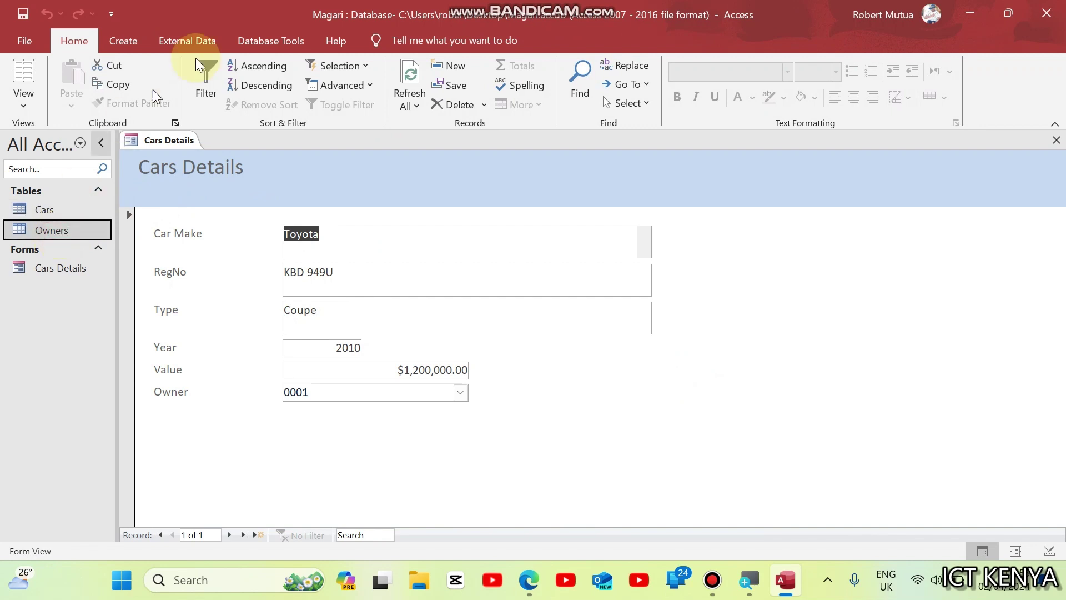
pyautogui.click(126, 37)
pyautogui.click(416, 67)
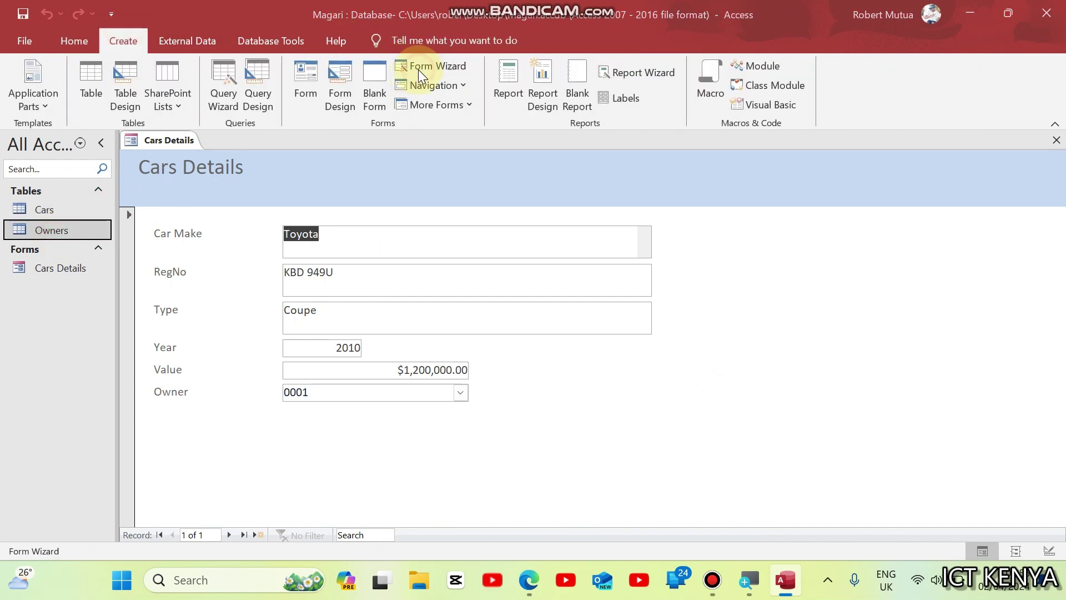
pyautogui.click(505, 273)
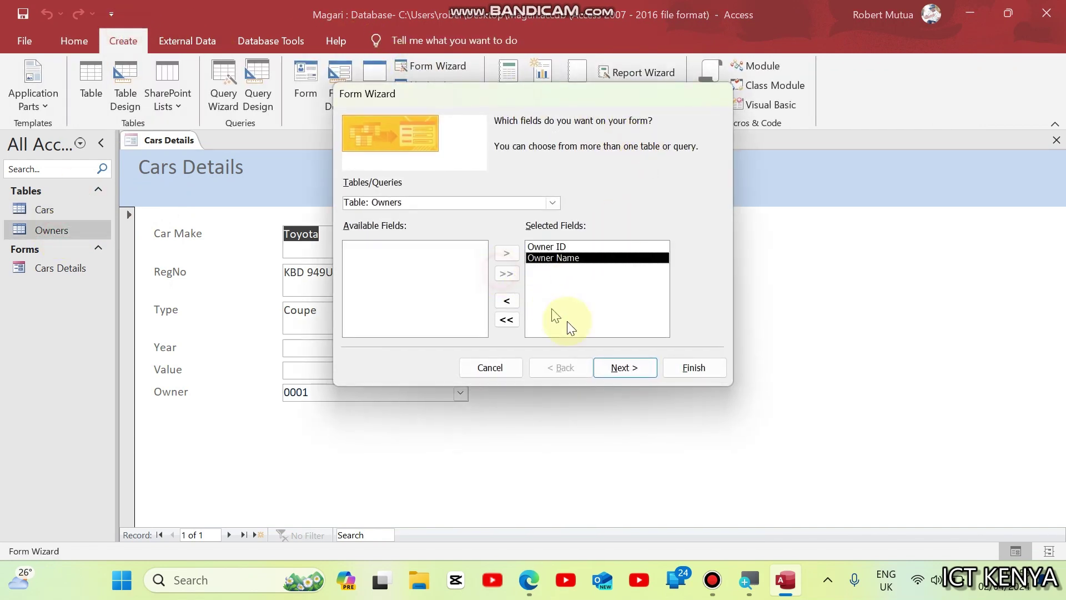
pyautogui.click(608, 361)
pyautogui.click(607, 362)
pyautogui.click(553, 141)
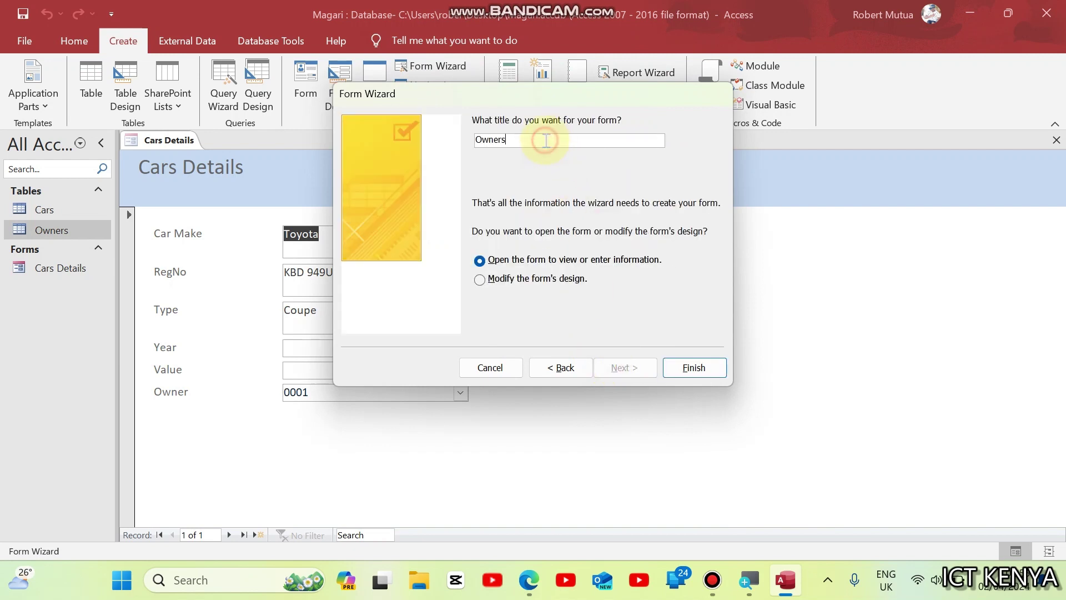
pyautogui.write('Details')
pyautogui.press('Return')
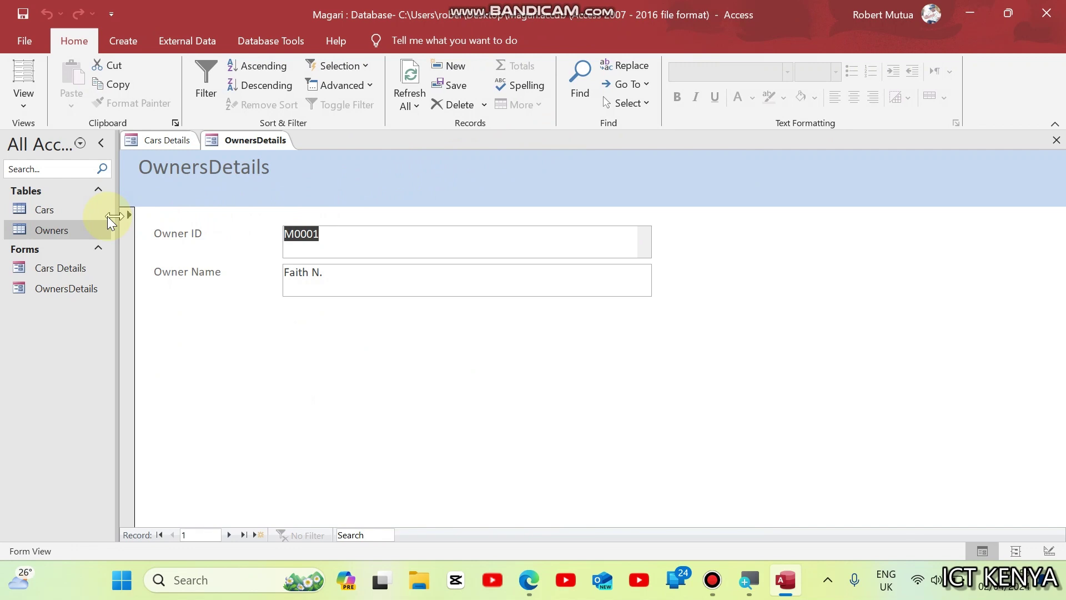
# Page through the owner records in the OwnersDetails form, then close it.
pyautogui.click(67, 268)
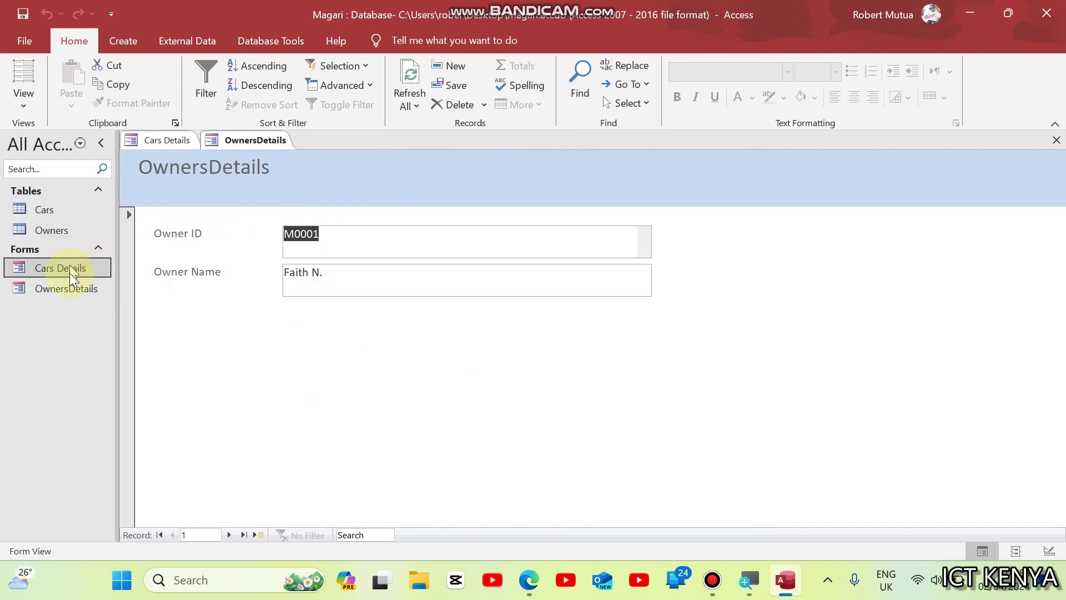
pyautogui.doubleClick(71, 290)
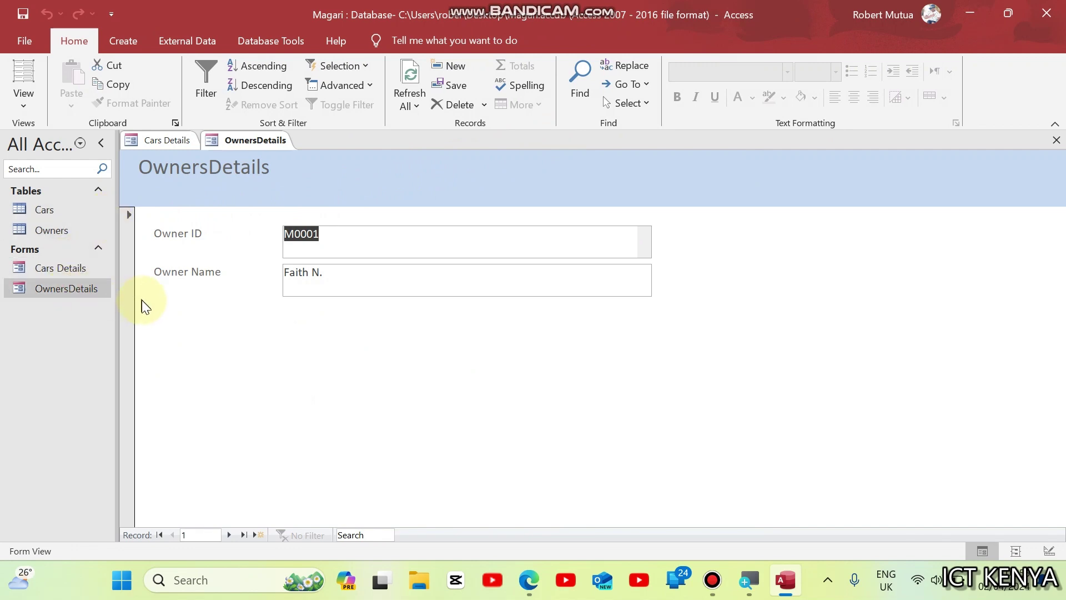
pyautogui.click(230, 535)
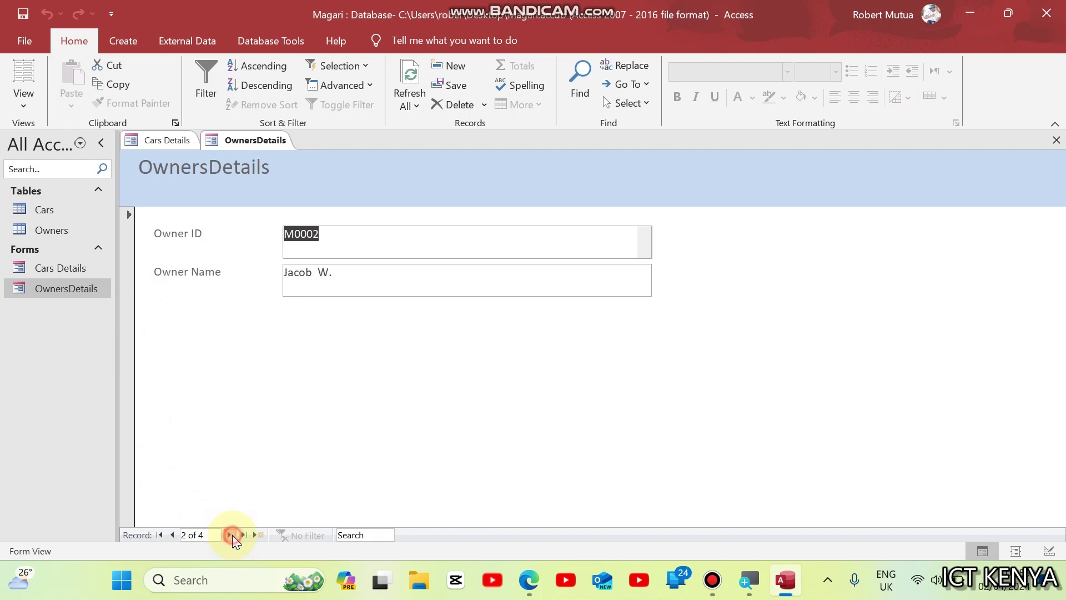
pyautogui.click(229, 534)
pyautogui.click(230, 535)
pyautogui.click(230, 534)
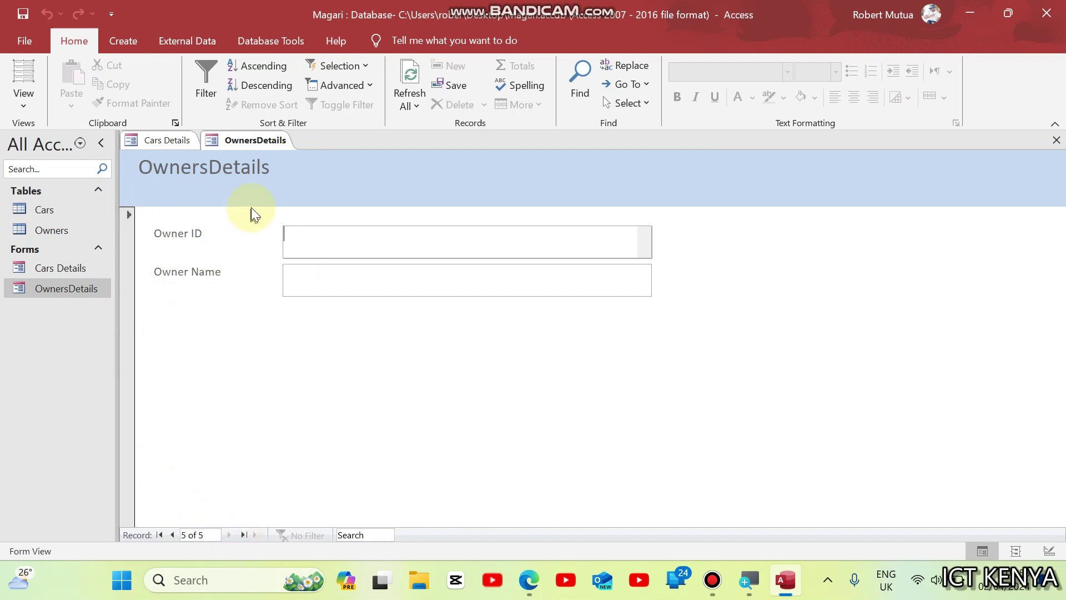
pyautogui.rightClick(231, 144)
pyautogui.click(255, 184)
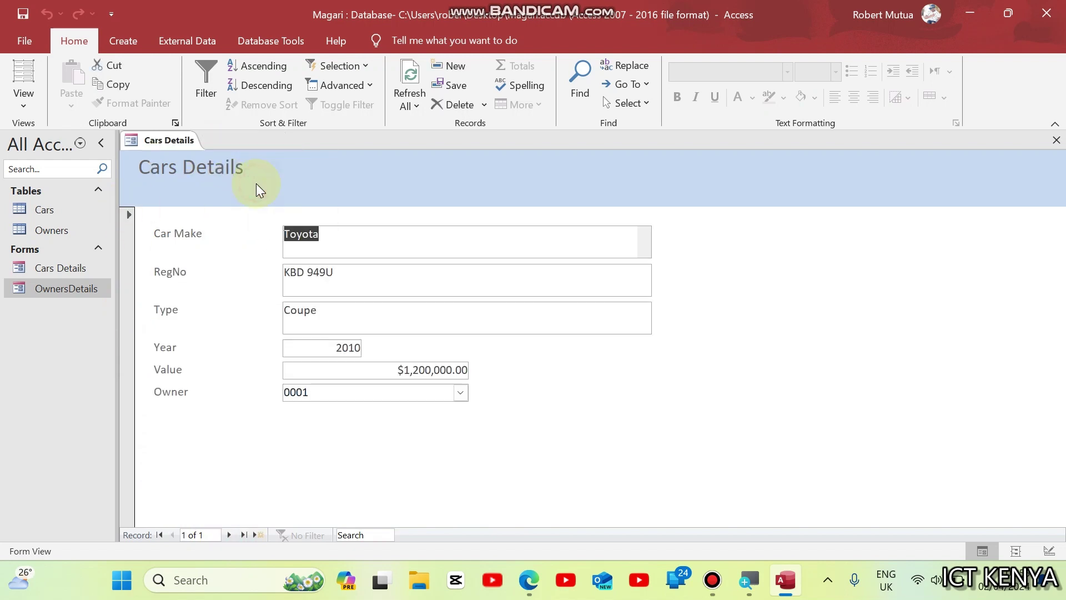
pyautogui.click(231, 533)
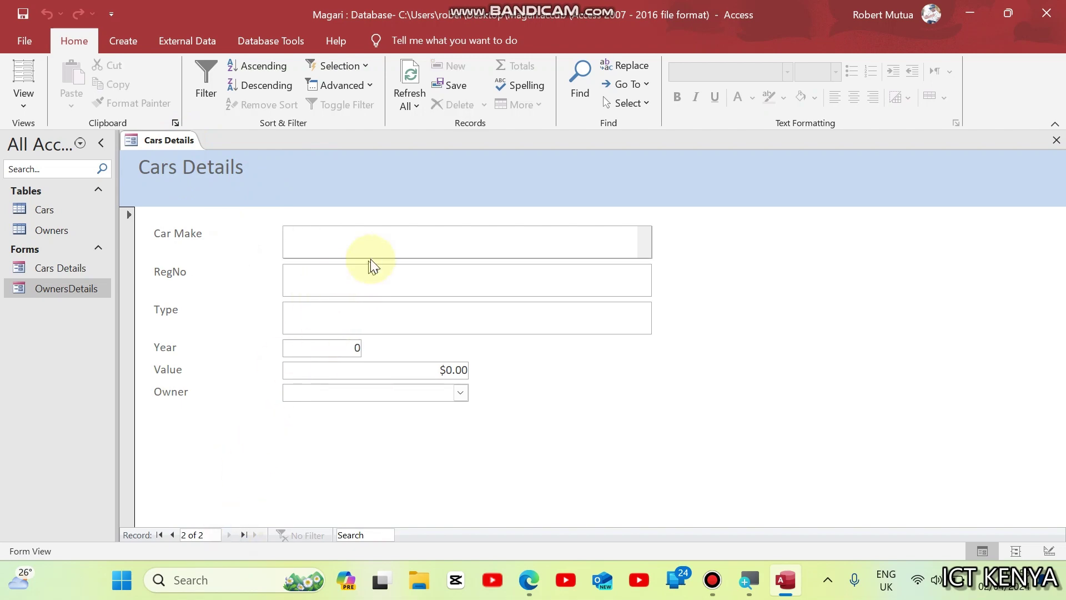
pyautogui.click(524, 593)
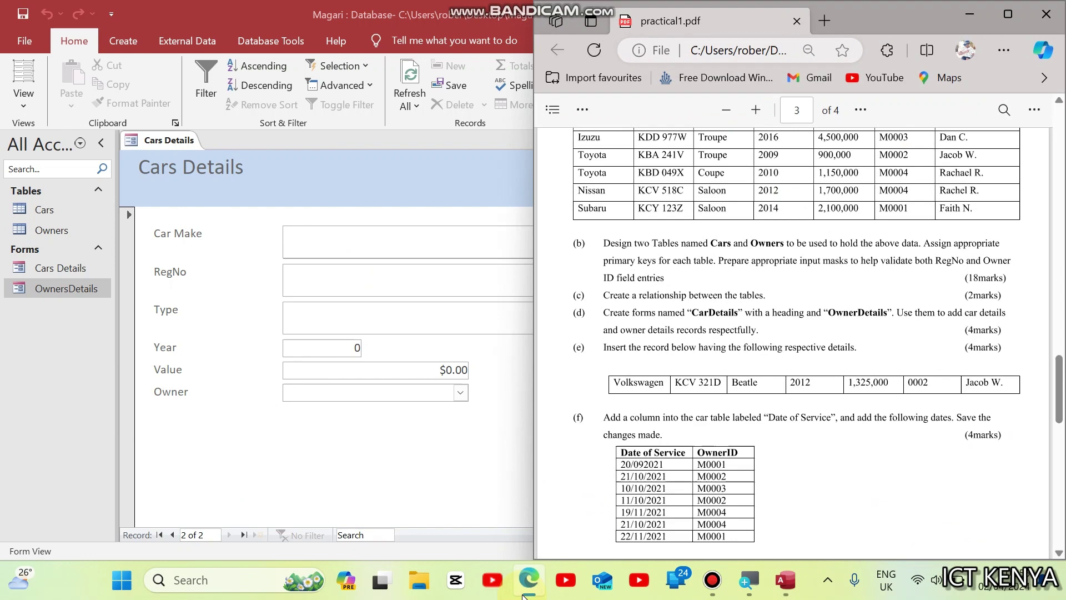
pyautogui.scroll(3, 830, 243)
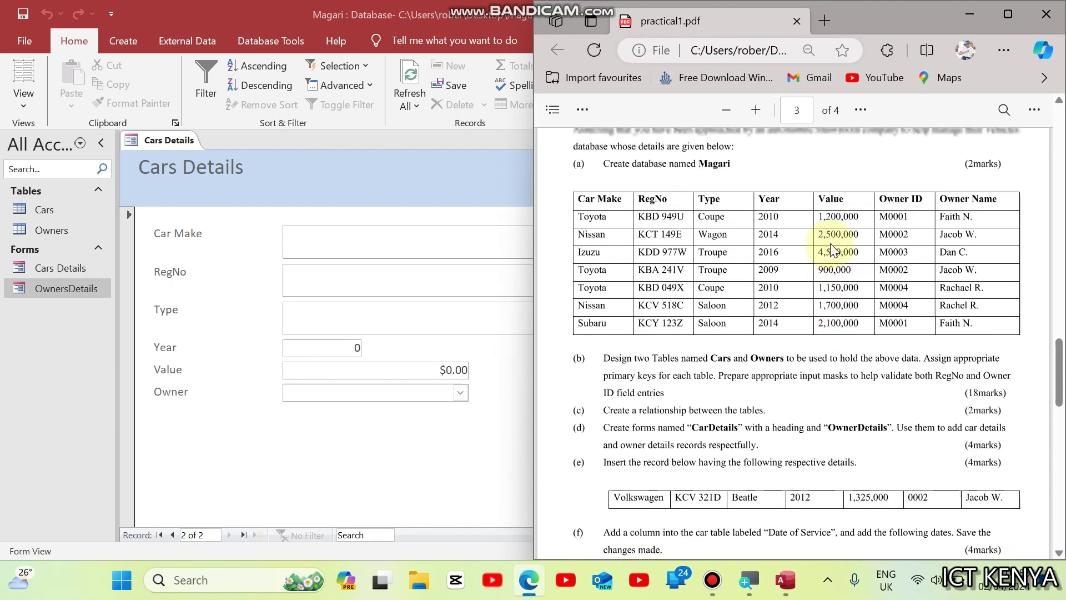
pyautogui.click(311, 253)
pyautogui.write('Nisa')
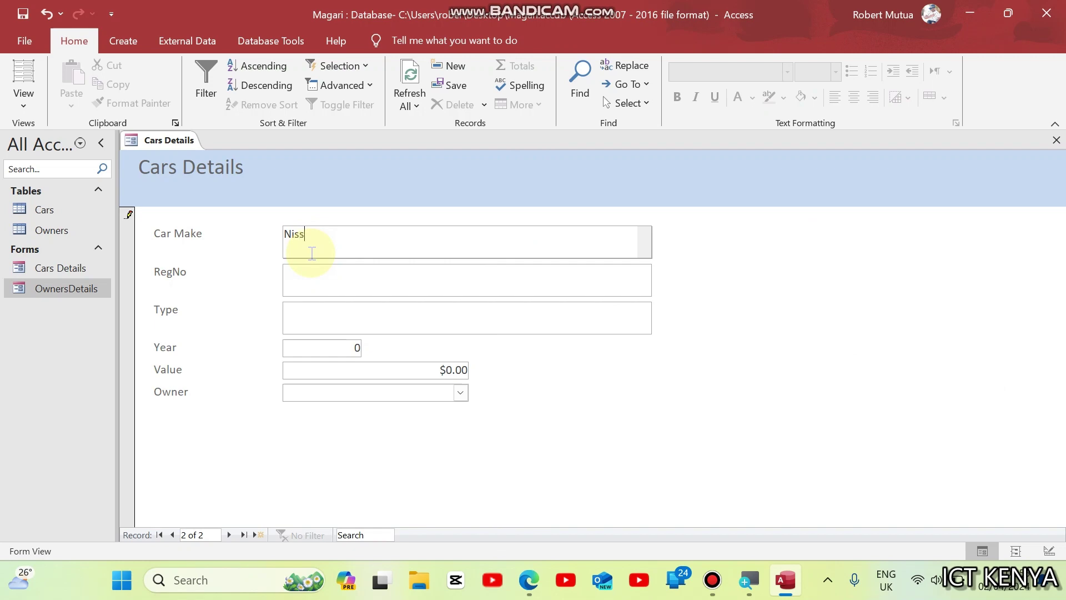
pyautogui.press('Tab')
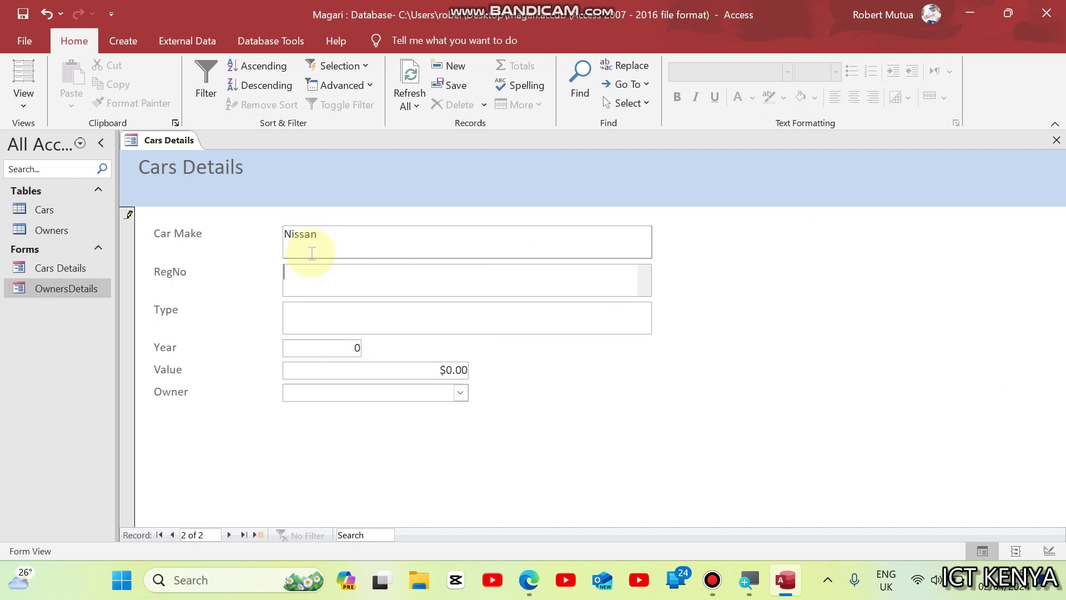
pyautogui.click(529, 580)
pyautogui.click(528, 580)
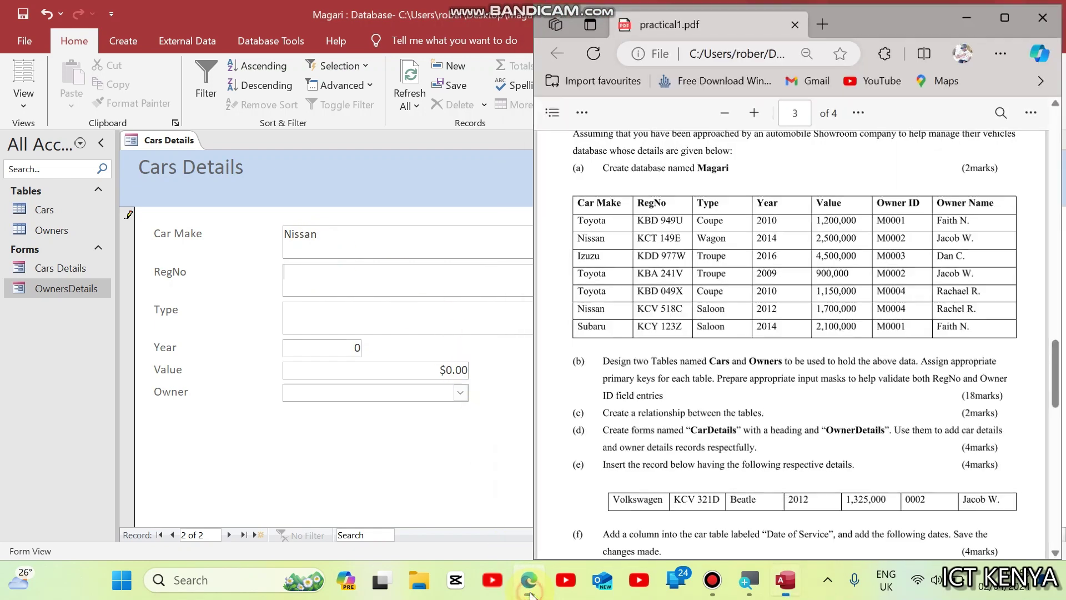
pyautogui.press('capslock')
pyautogui.write('KCT ')
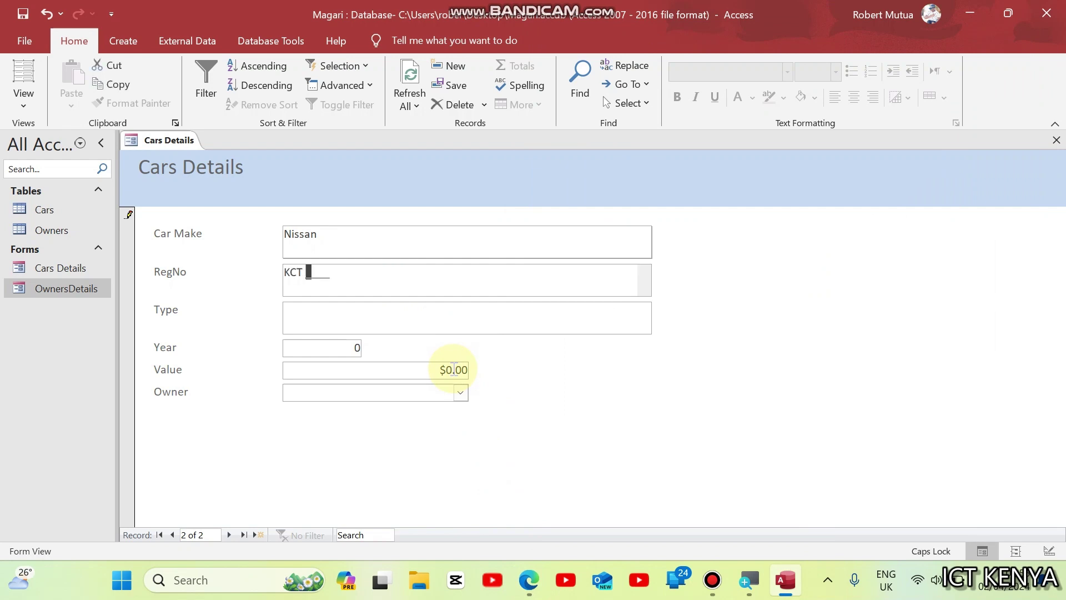
pyautogui.write('149E')
pyautogui.press('Tab')
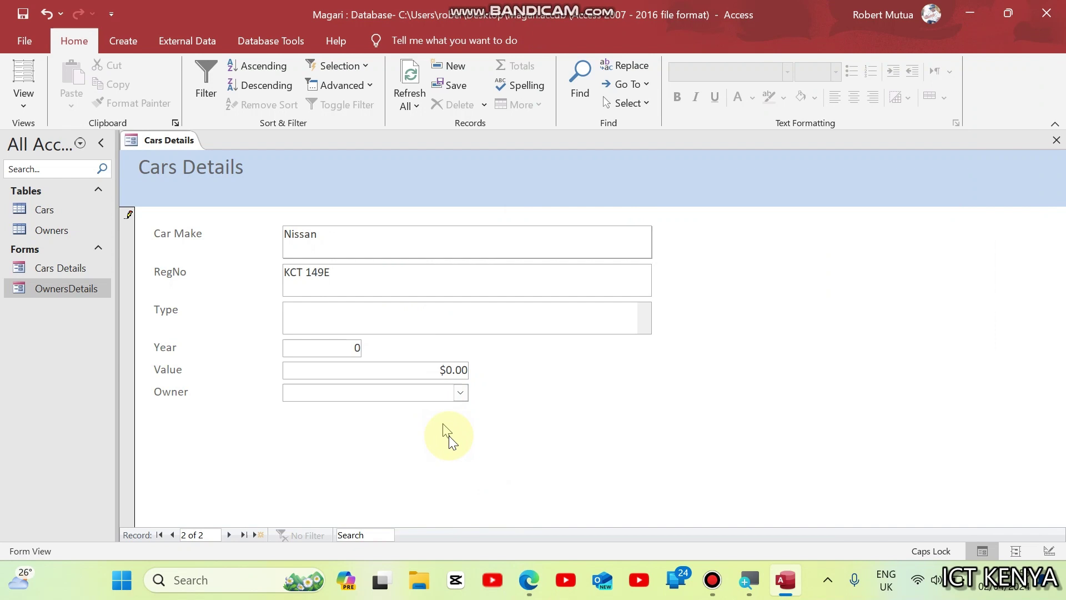
# Fill in type Wagon, year 2010, value 2,500,000 and owner 0002, then save the record.
pyautogui.click(565, 580)
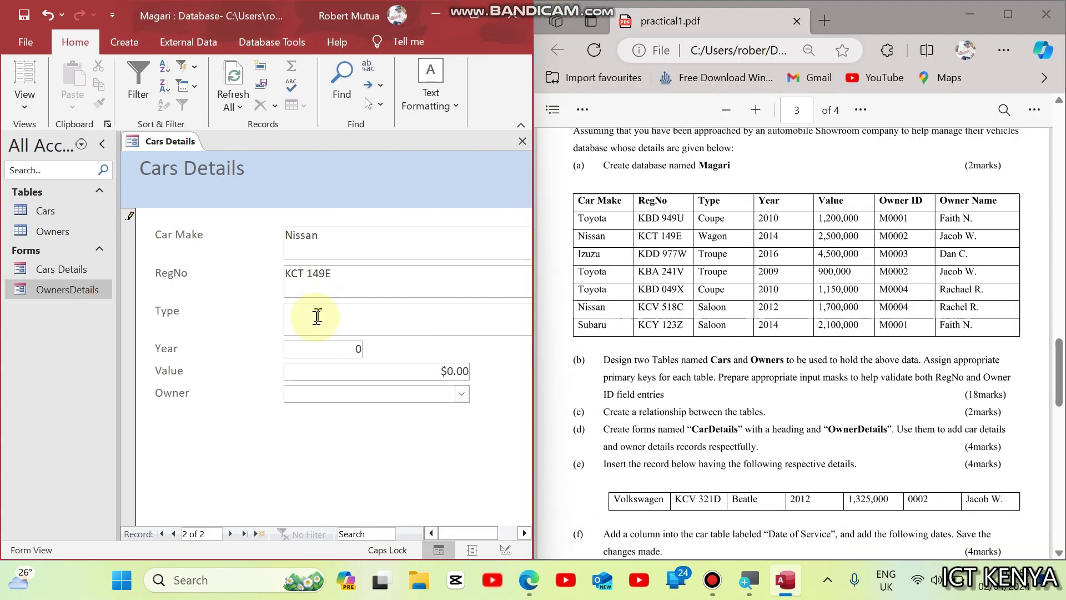
pyautogui.click(316, 319)
pyautogui.write('W')
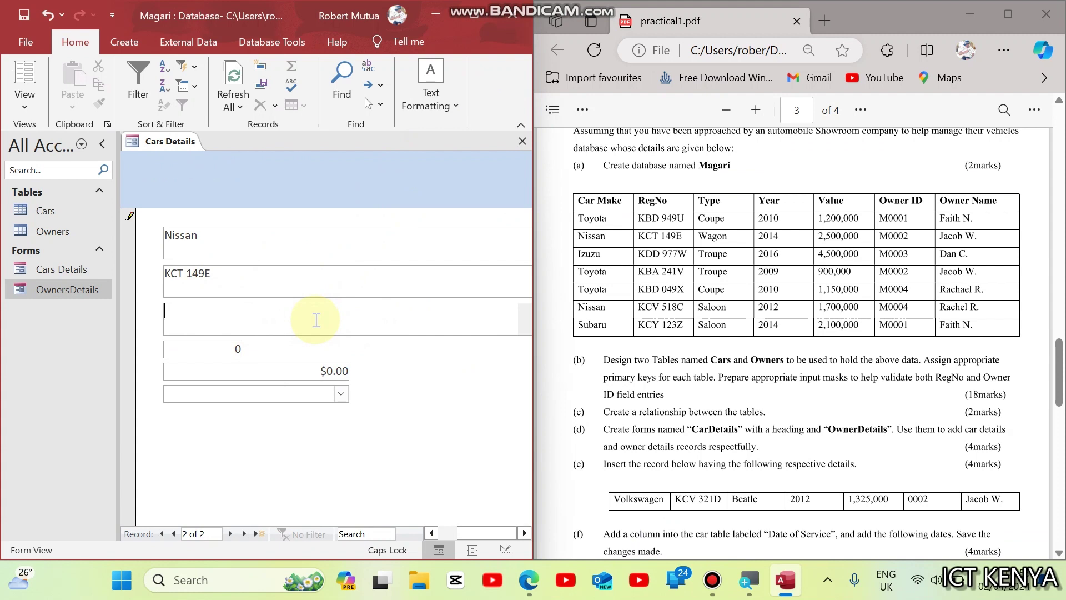
pyautogui.write('Wagon')
pyautogui.press('Tab')
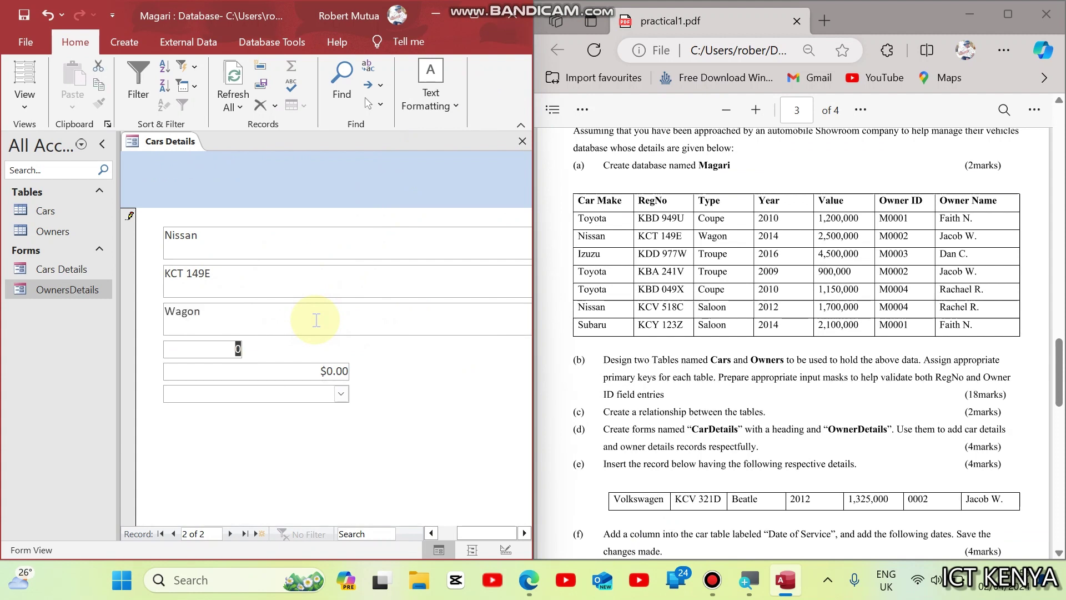
pyautogui.write('2010')
pyautogui.press('Tab')
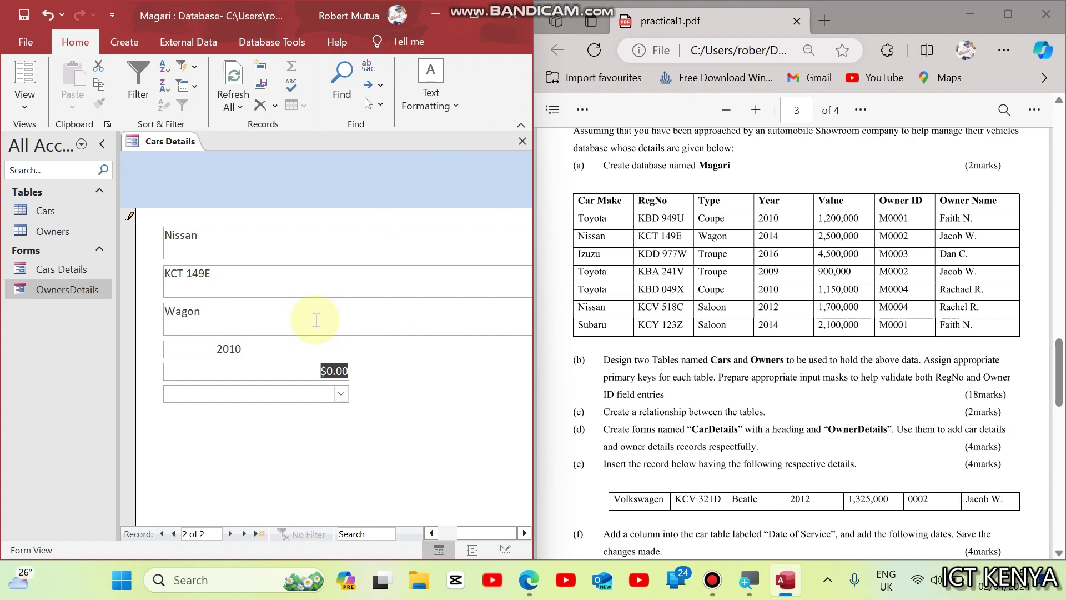
pyautogui.write('2,500,000')
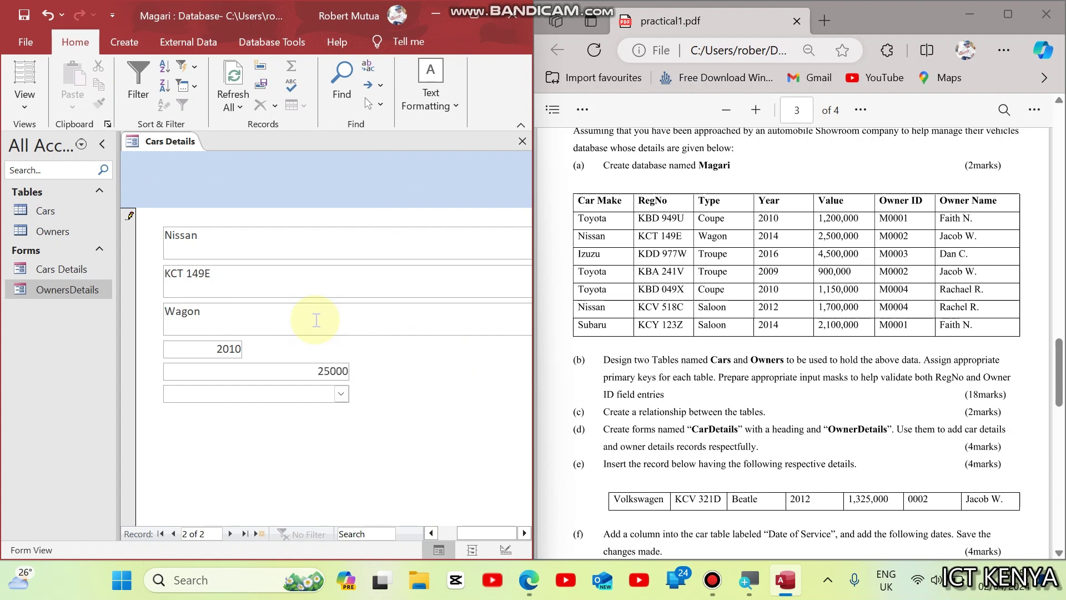
pyautogui.press('Tab')
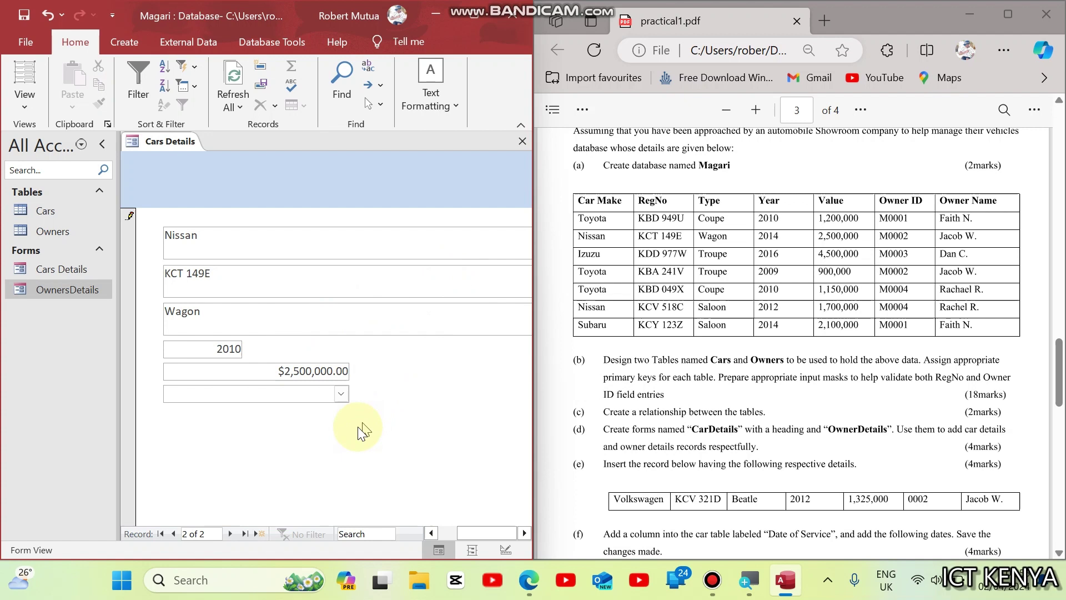
pyautogui.click(340, 394)
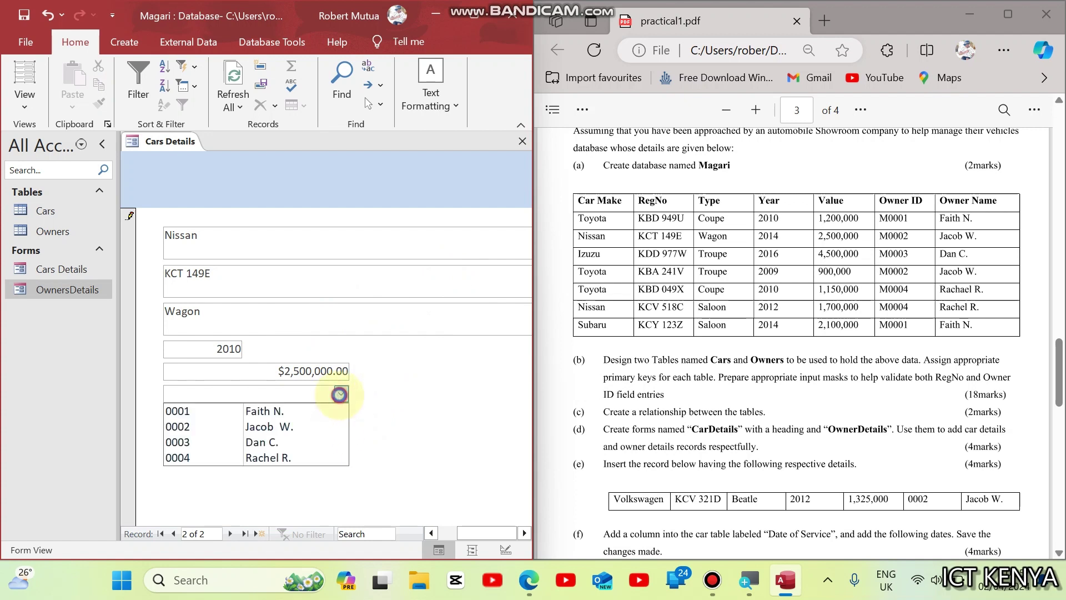
pyautogui.click(294, 421)
pyautogui.click(229, 533)
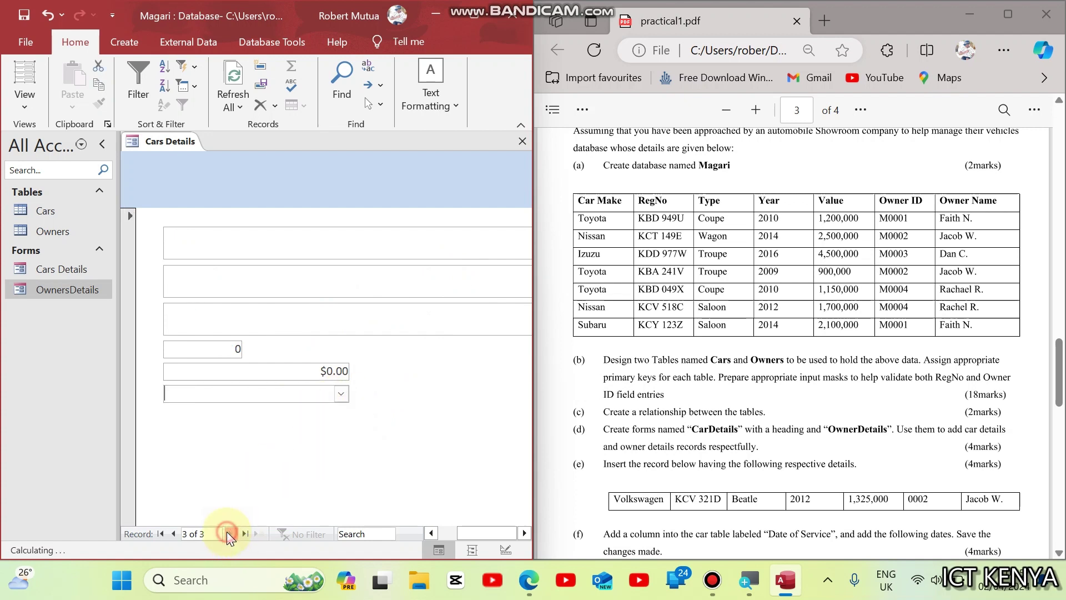
pyautogui.click(213, 244)
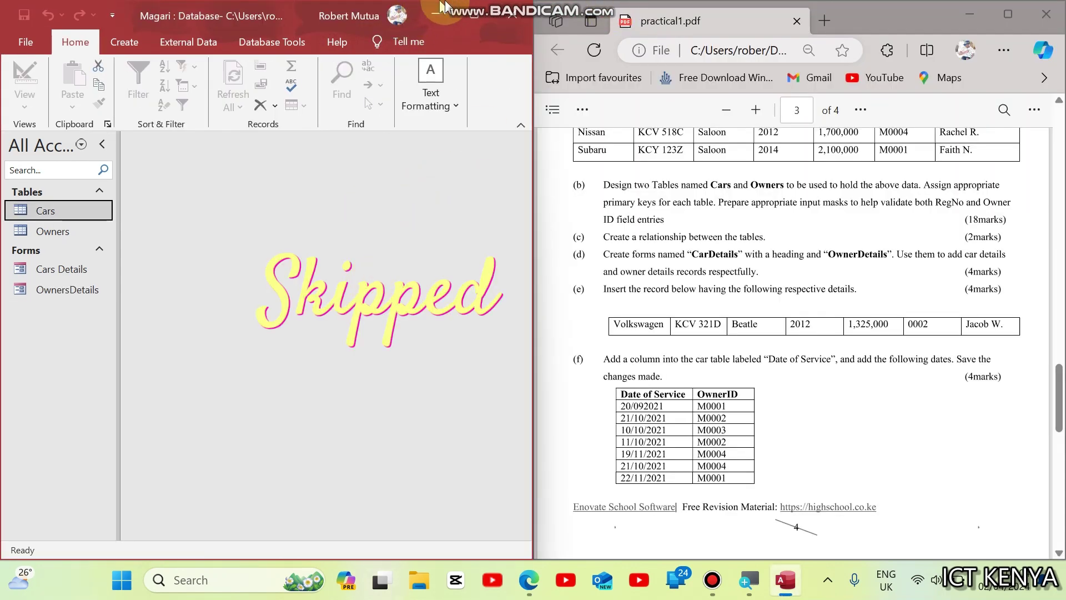
# Check the seven cars in the Cars table, then read task (e) in the PDF.
pyautogui.click(466, 14)
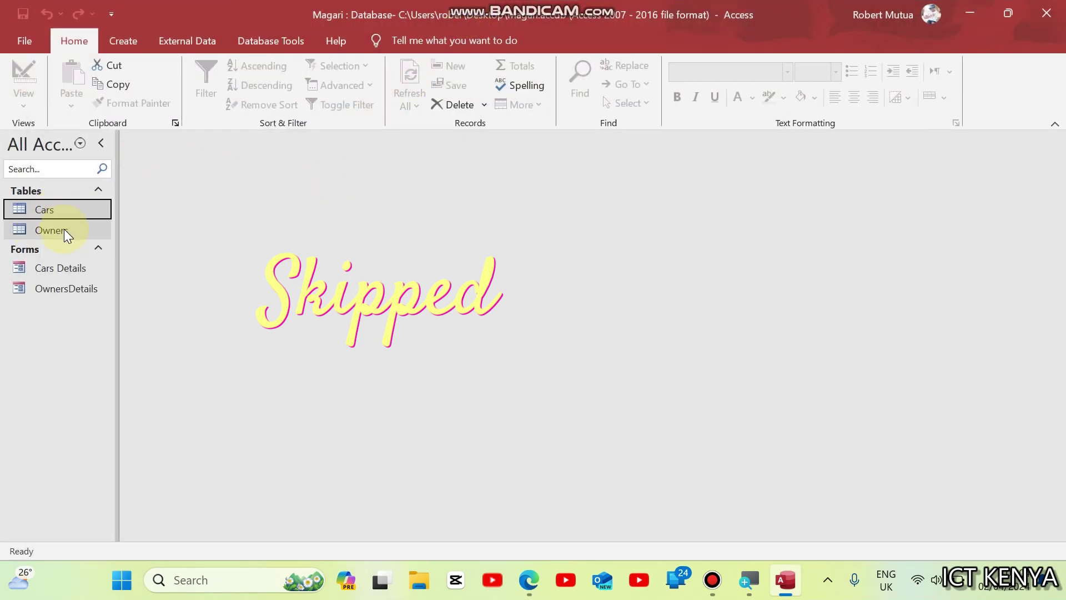
pyautogui.doubleClick(68, 211)
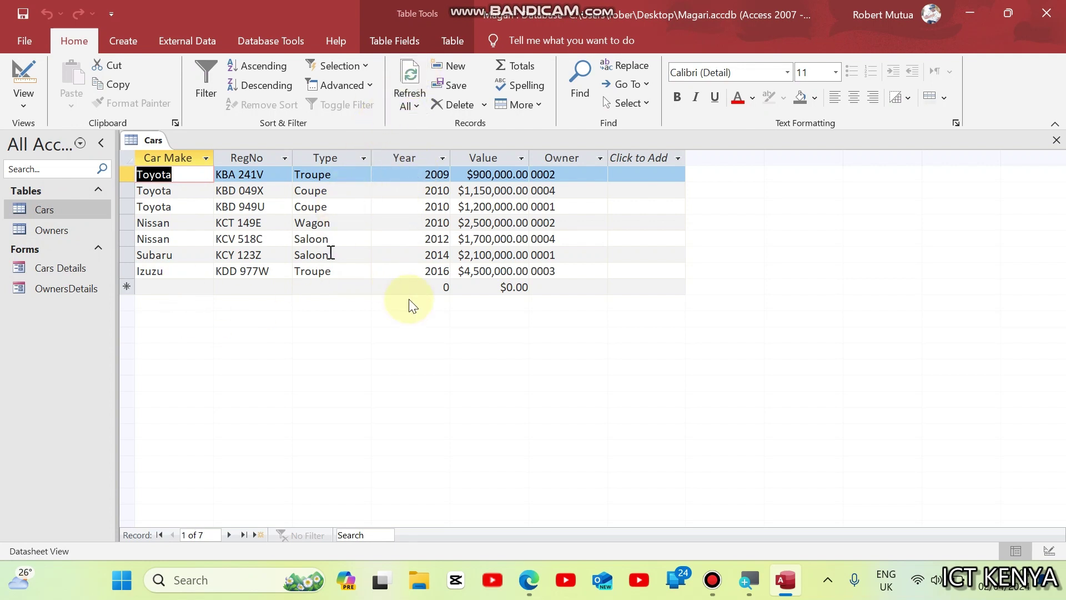
pyautogui.rightClick(145, 140)
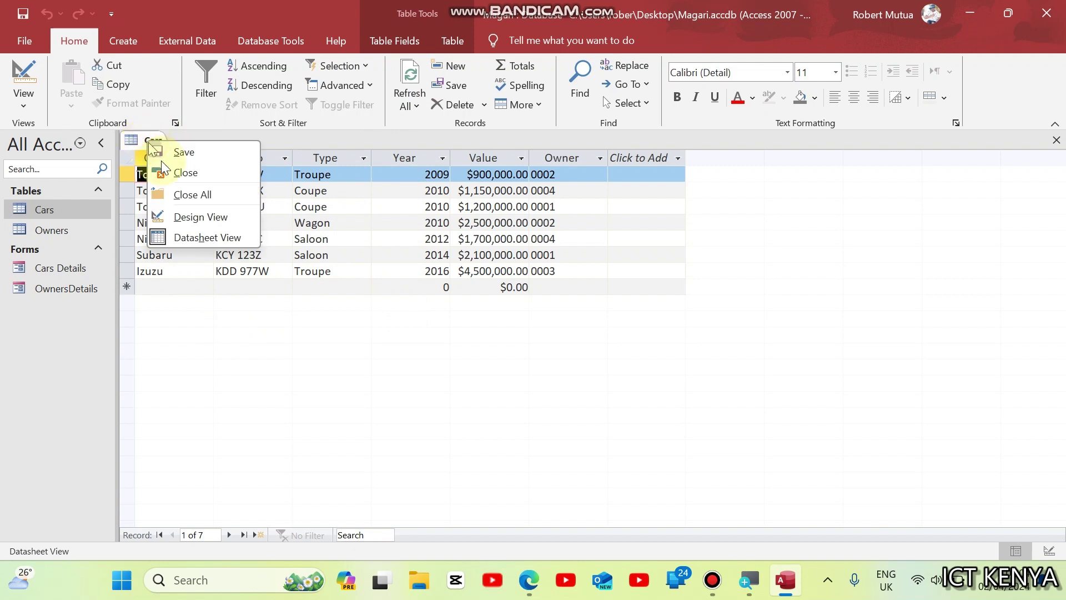
pyautogui.click(176, 178)
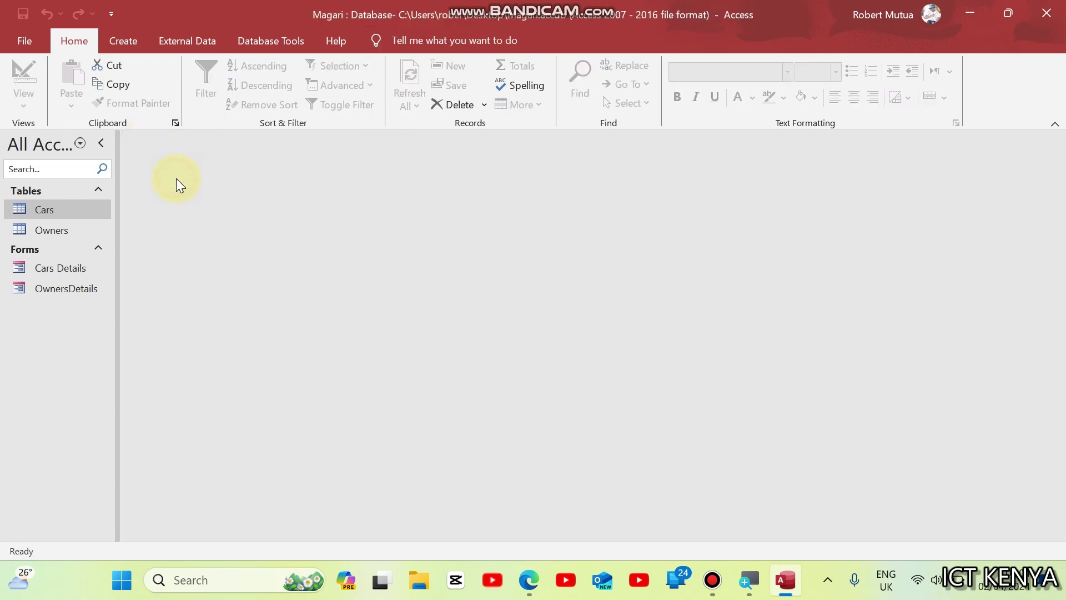
pyautogui.click(528, 579)
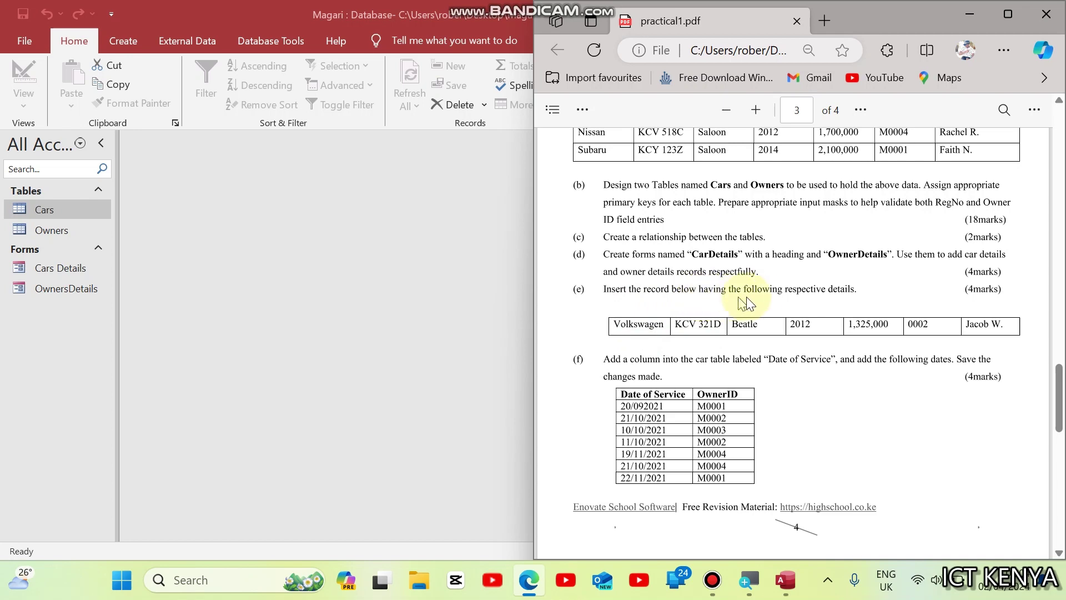
pyautogui.click(417, 297)
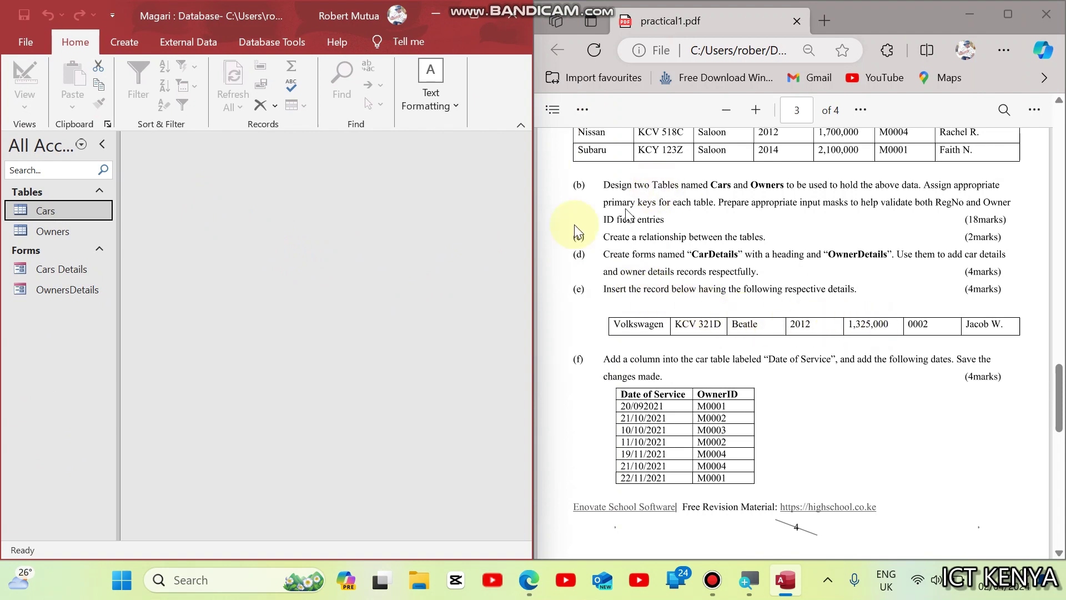
# Open Cars and begin a new row with Volkswagen, KCV 321D, Beatle.
pyautogui.doubleClick(65, 213)
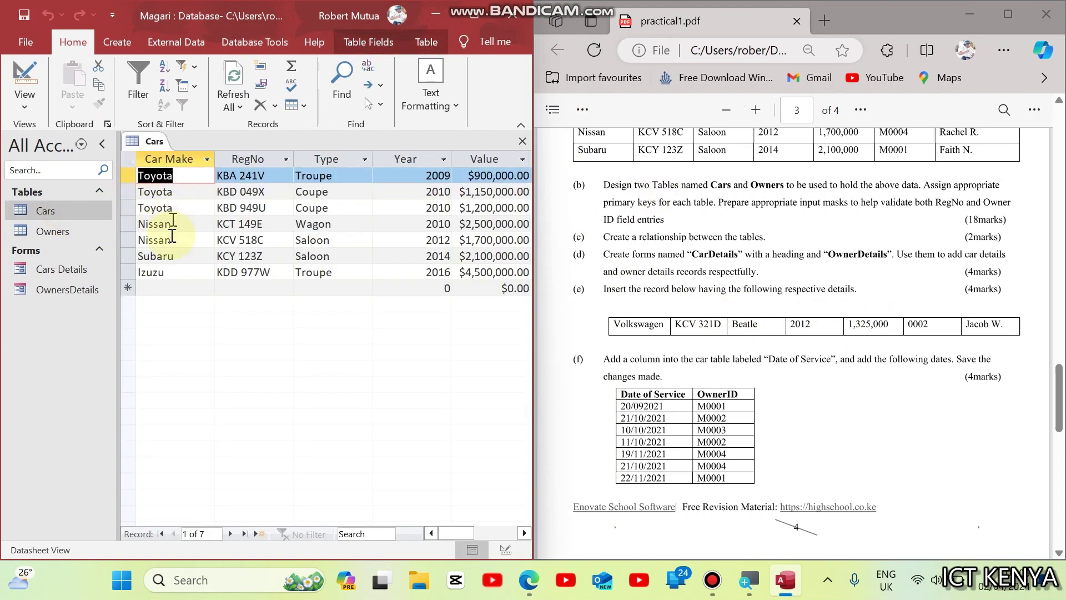
pyautogui.click(162, 288)
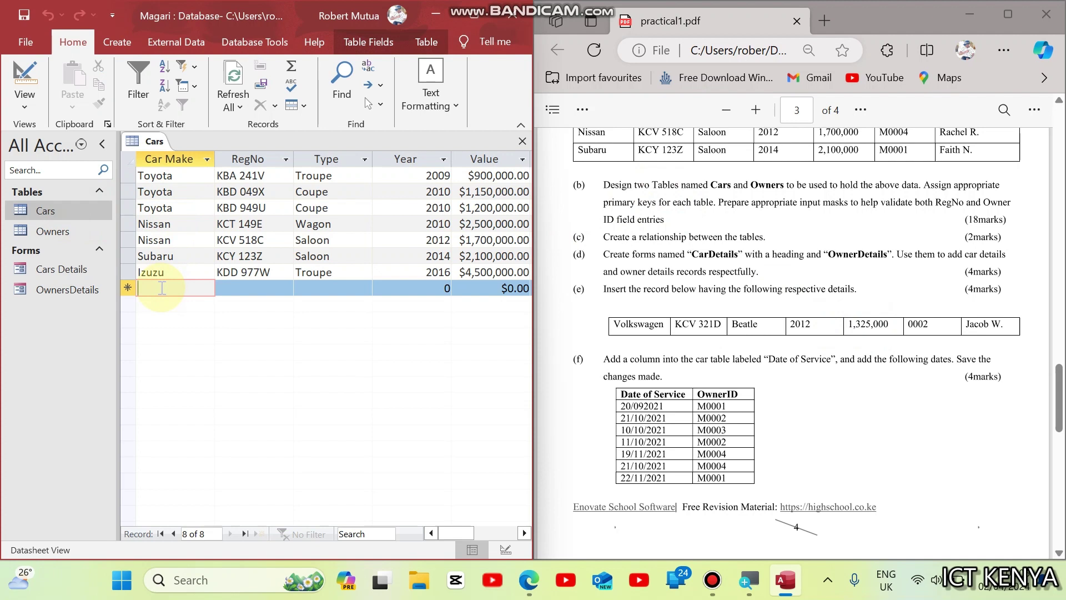
pyautogui.write('Vol')
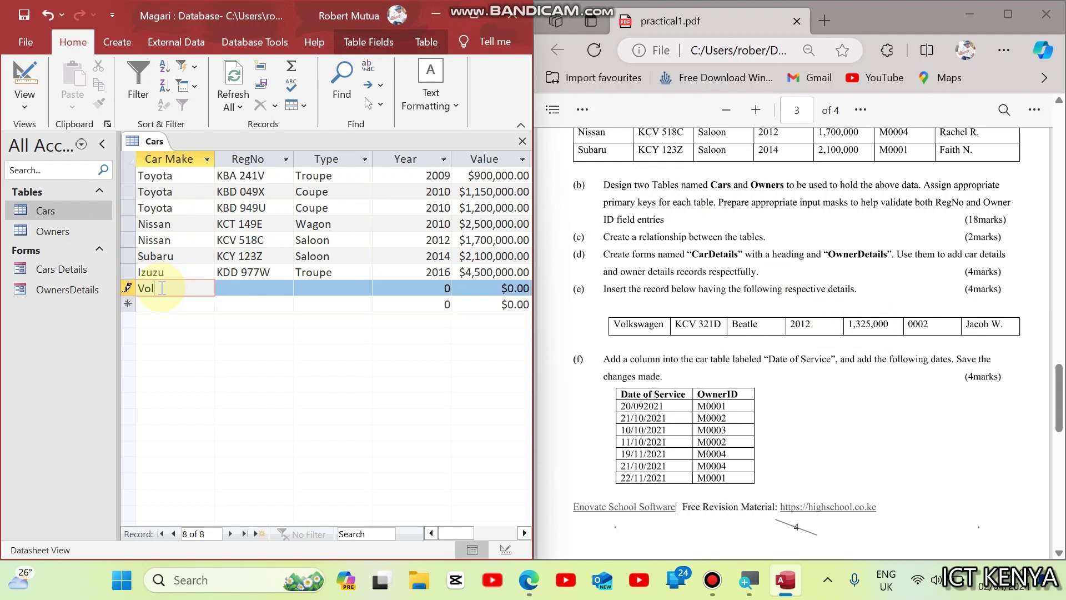
pyautogui.write('kswagen')
pyautogui.press('Tab')
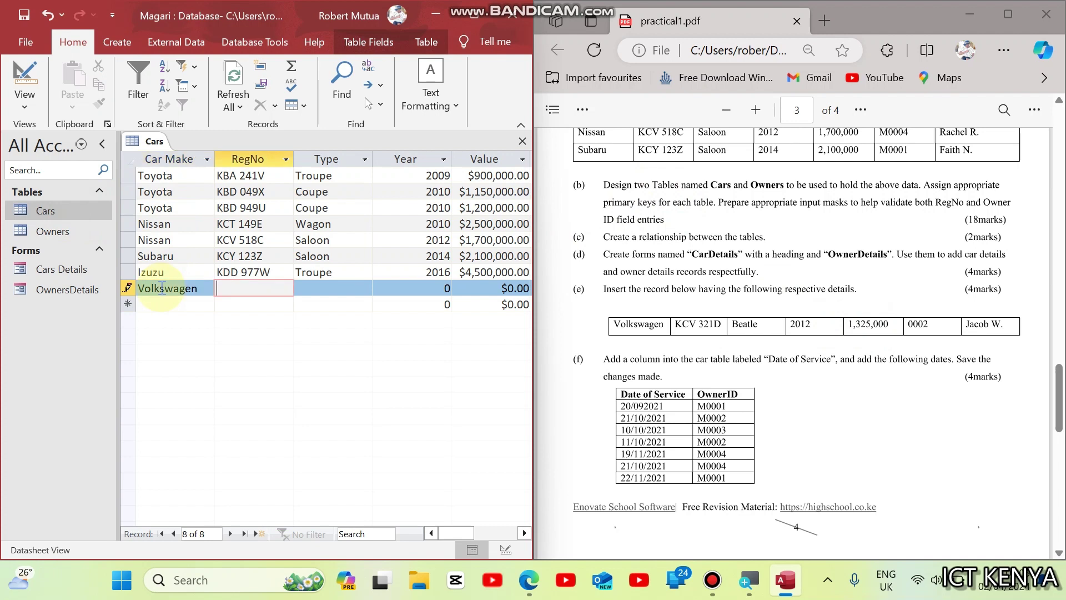
pyautogui.write('KCV 321')
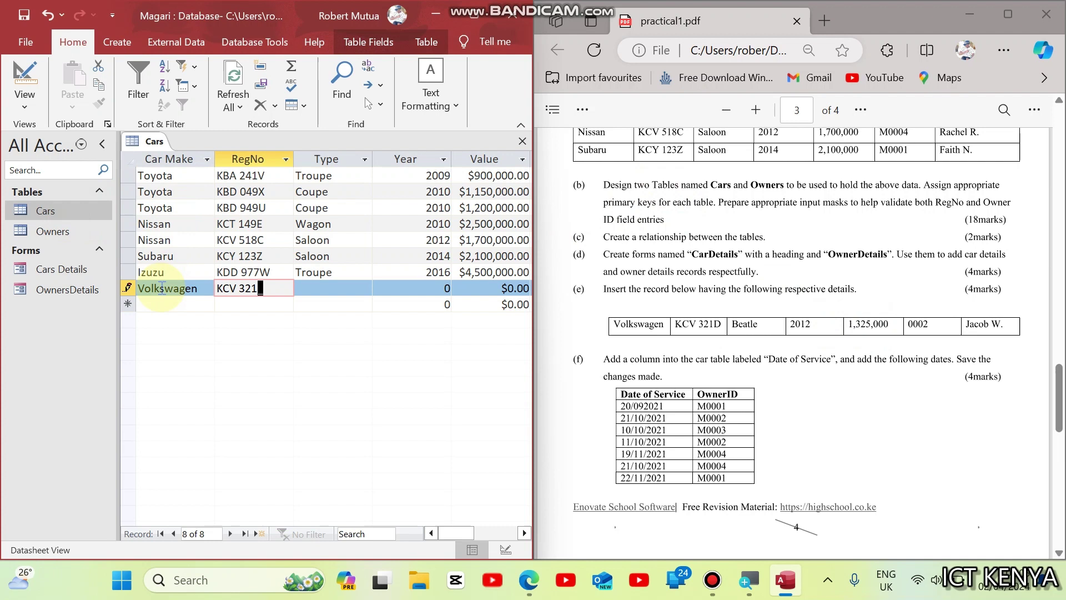
pyautogui.write('D')
pyautogui.press('Tab')
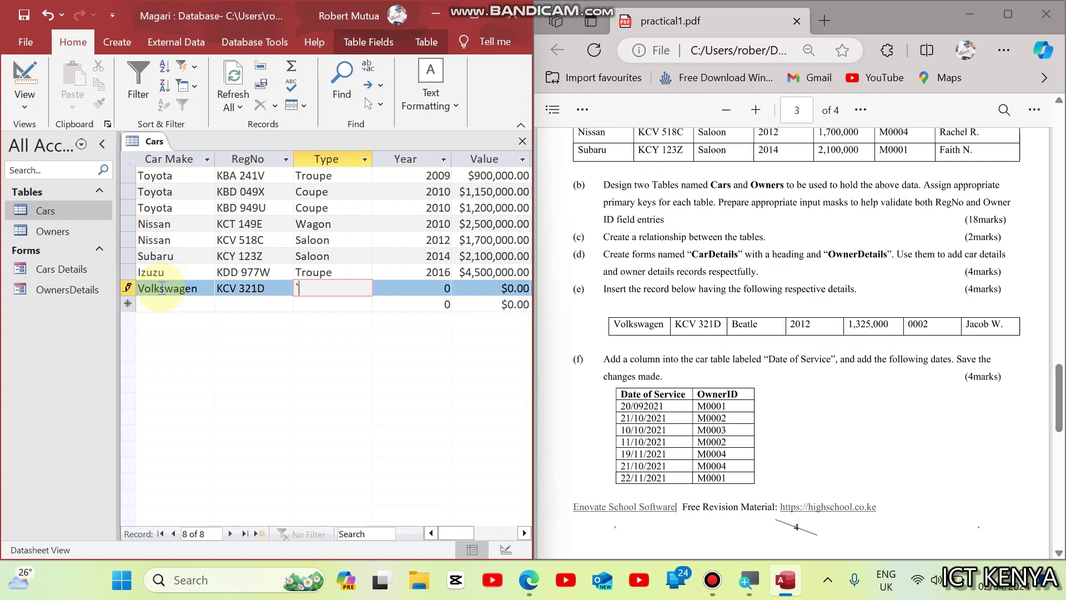
pyautogui.write('Beatle')
pyautogui.press('Tab')
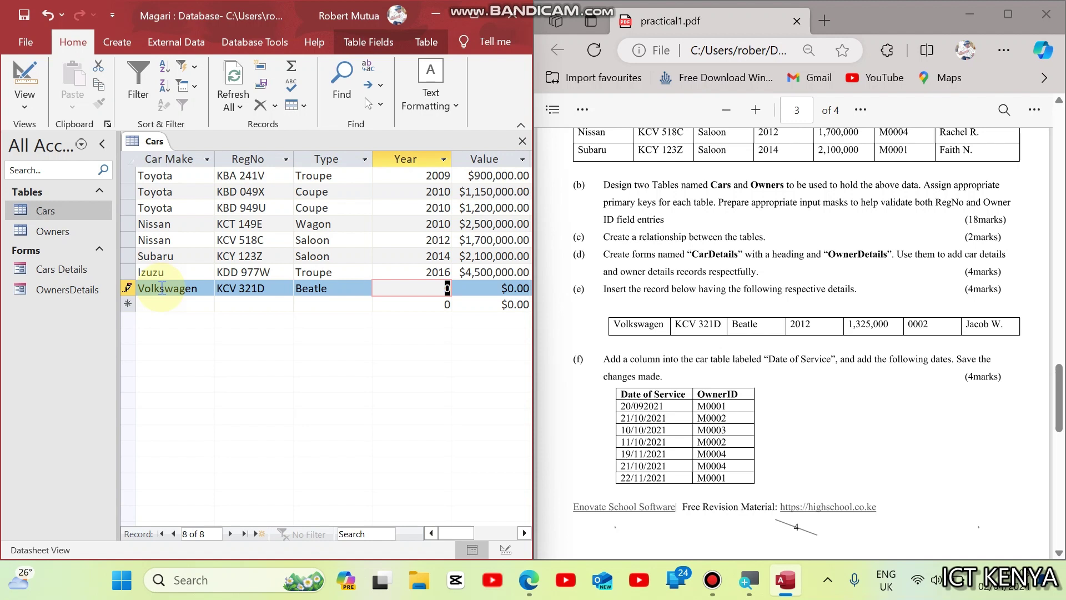
# Complete the row with year 2012, value 1325000 and owner 0002, then read the next task.
pyautogui.write('2012')
pyautogui.press('Tab')
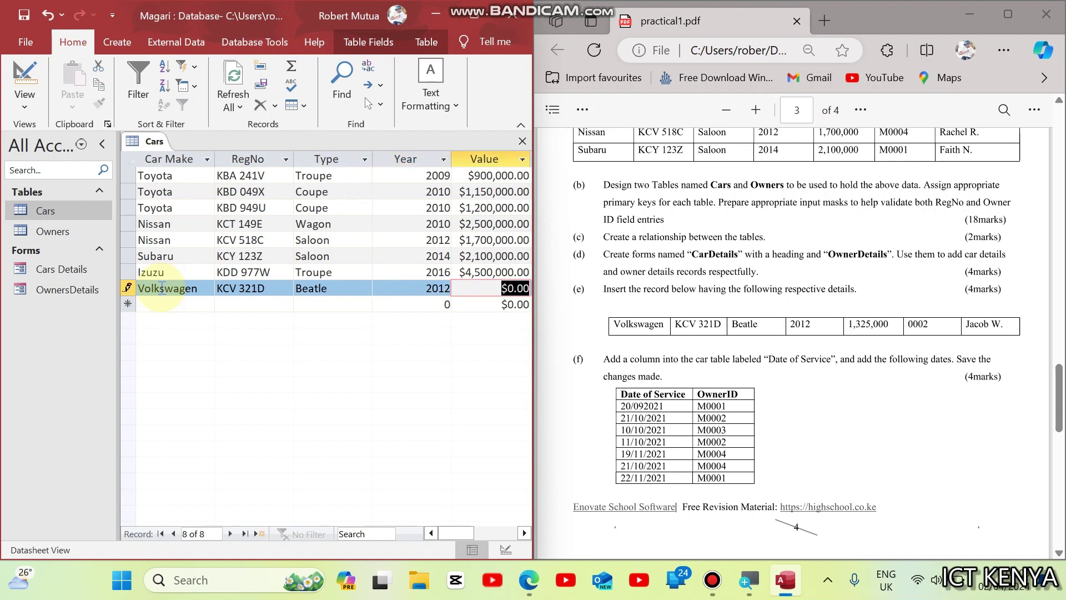
pyautogui.write('132')
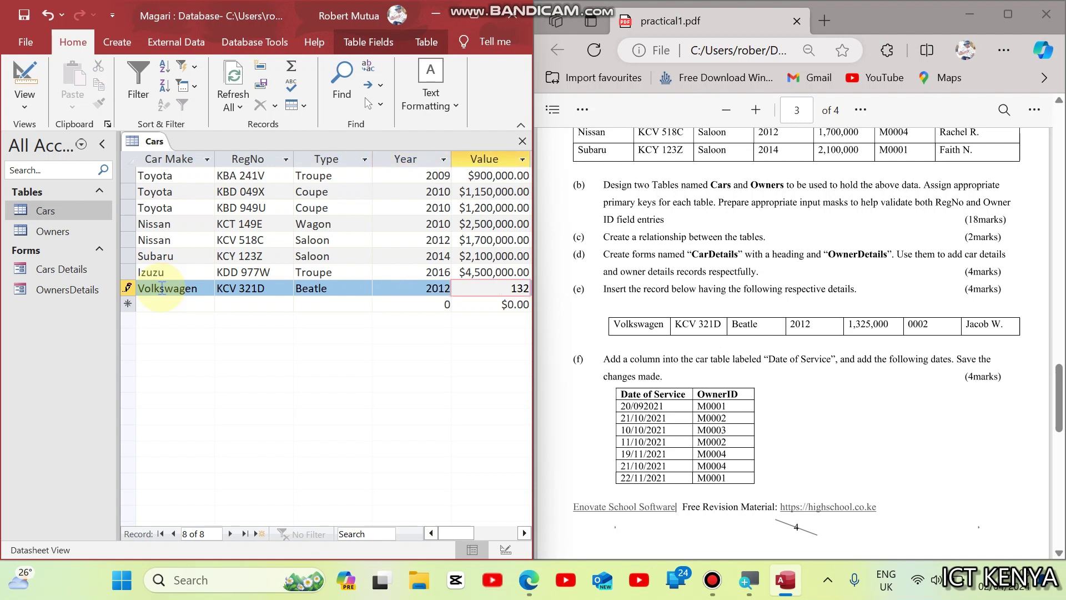
pyautogui.write('5000')
pyautogui.press('Tab')
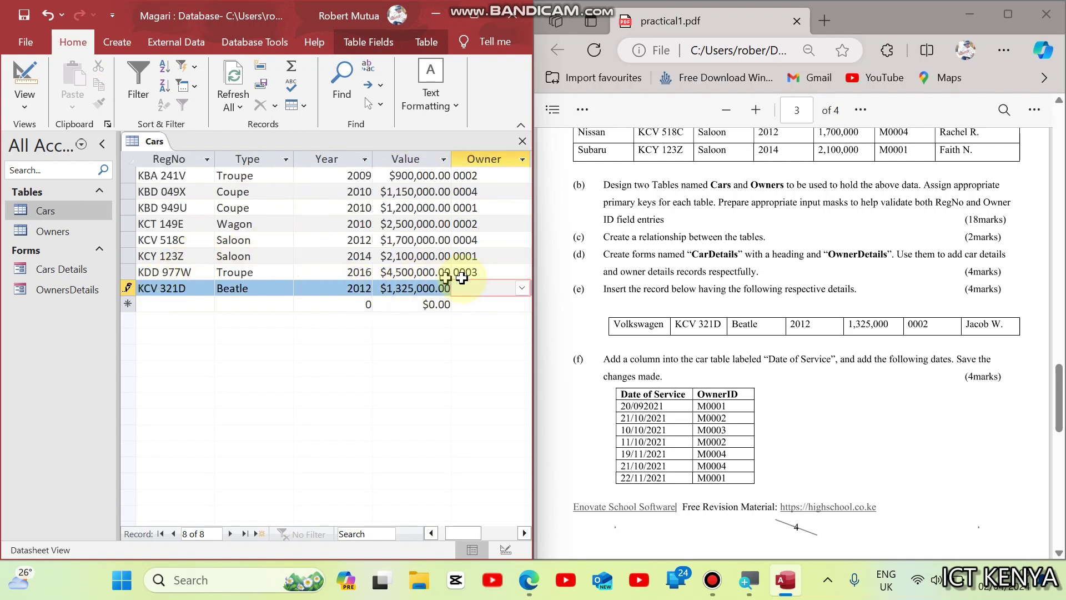
pyautogui.click(522, 288)
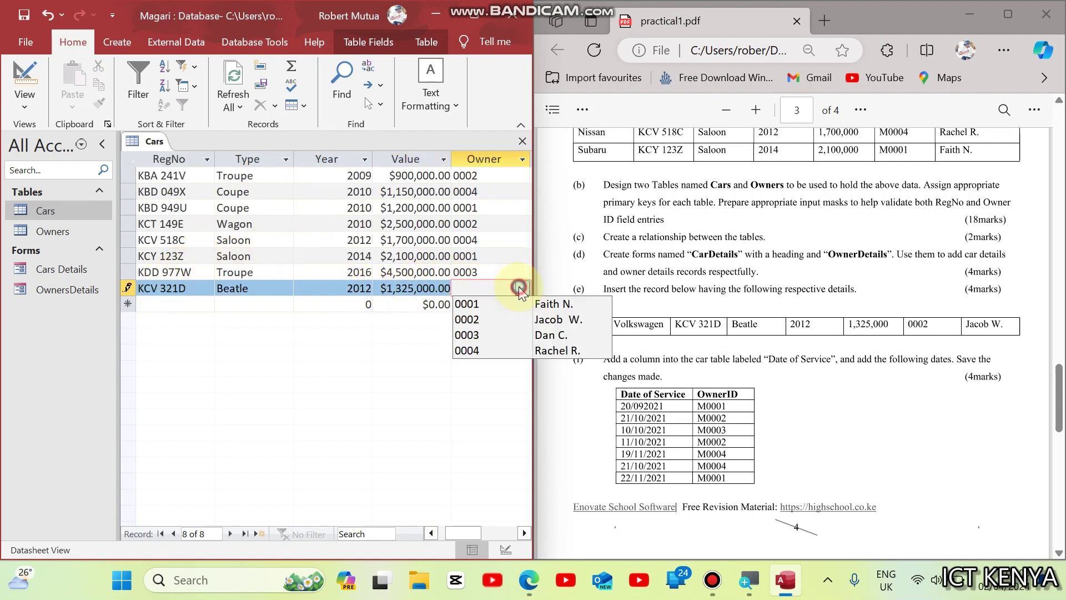
pyautogui.click(497, 324)
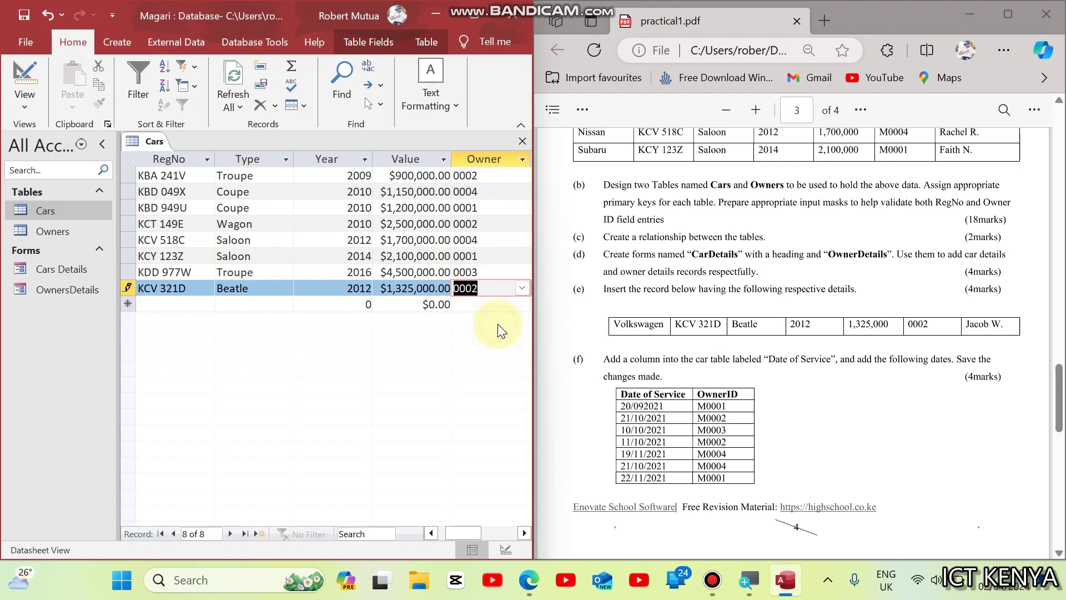
pyautogui.click(742, 327)
pyautogui.scroll(-2, 743, 326)
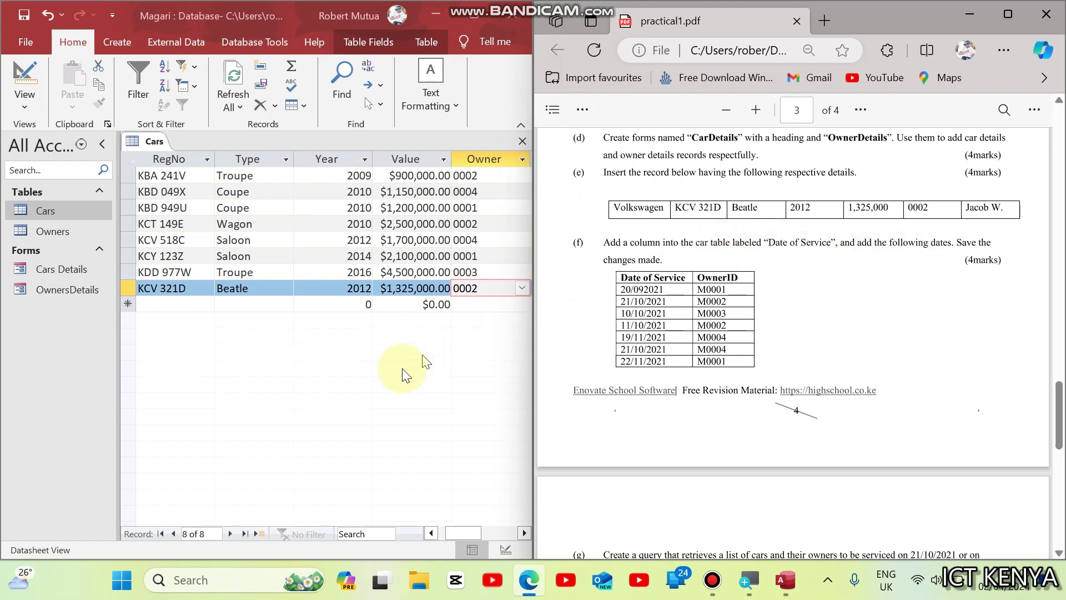
# Return to the Cars datasheet and select the Value and Owner columns.
pyautogui.click(350, 242)
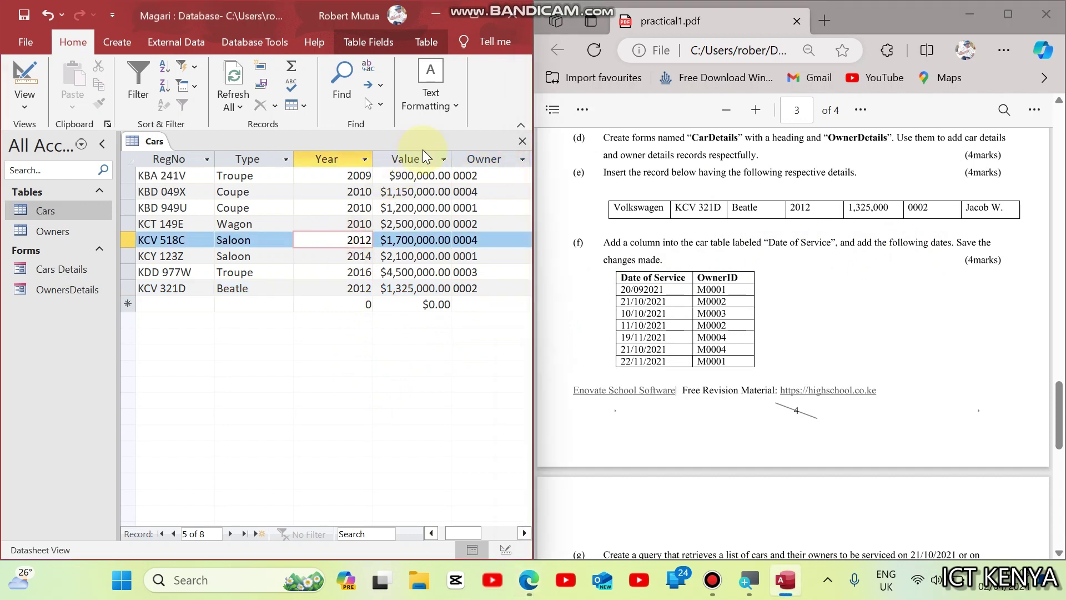
pyautogui.click(421, 160)
pyautogui.click(498, 161)
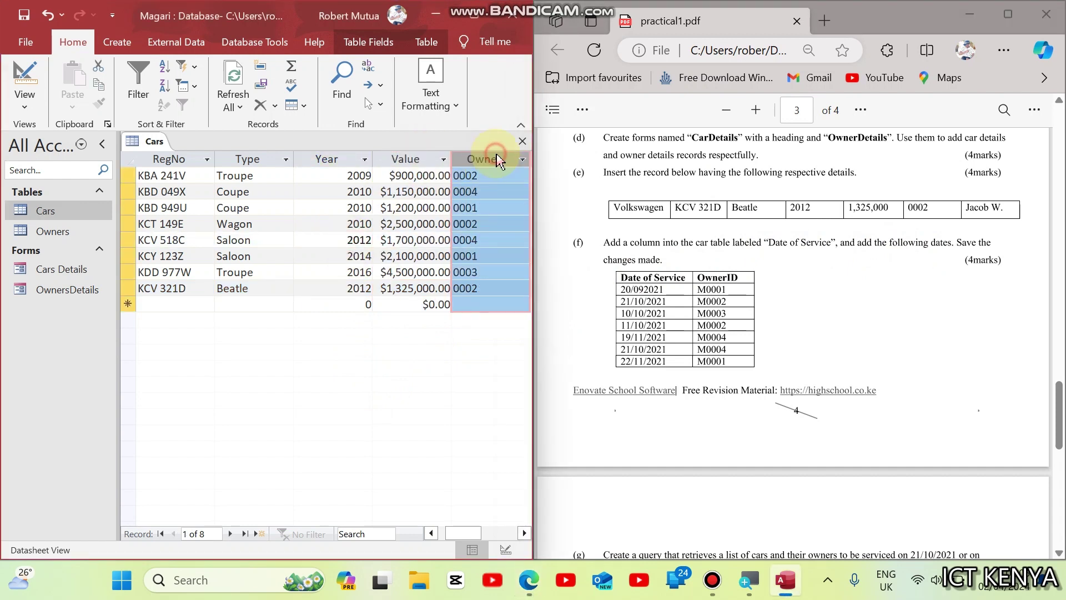
pyautogui.click(525, 533)
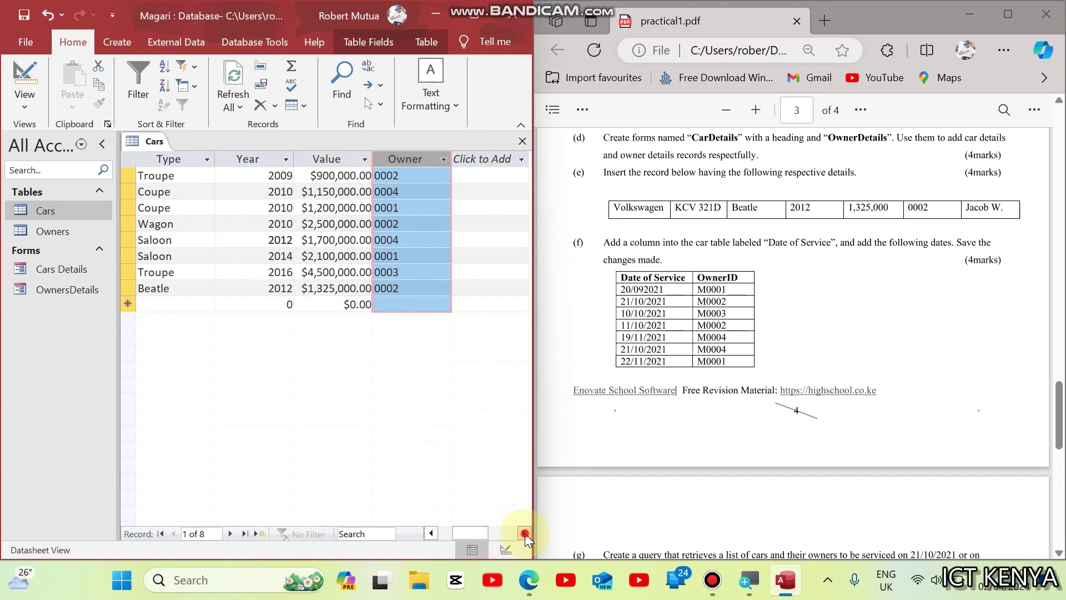
pyautogui.click(524, 533)
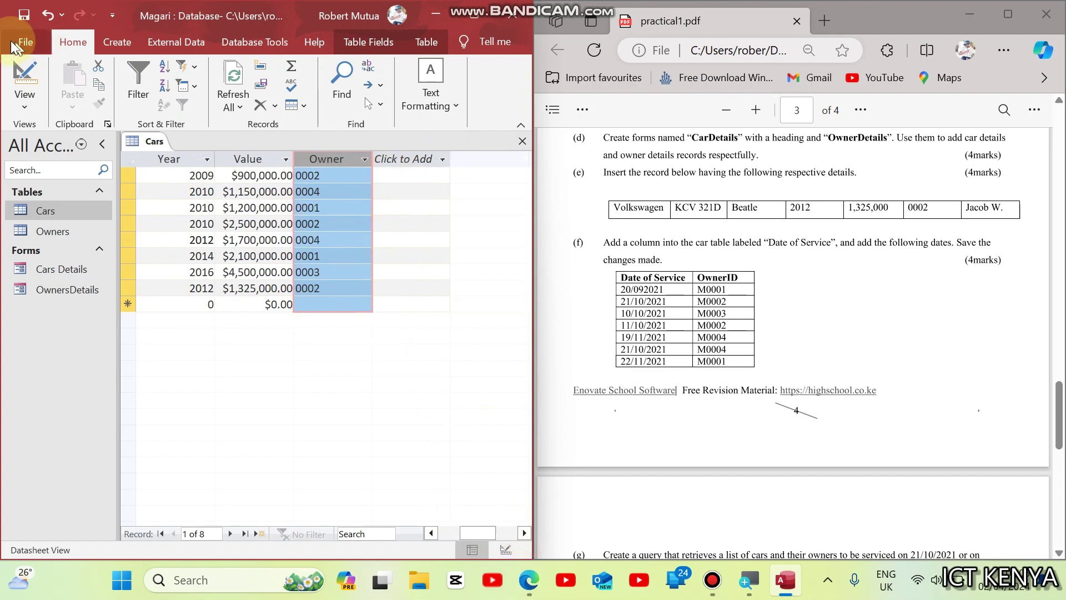
# Add a DateOfService Date/Time field below Owner, save, and return to Datasheet View.
pyautogui.click(24, 77)
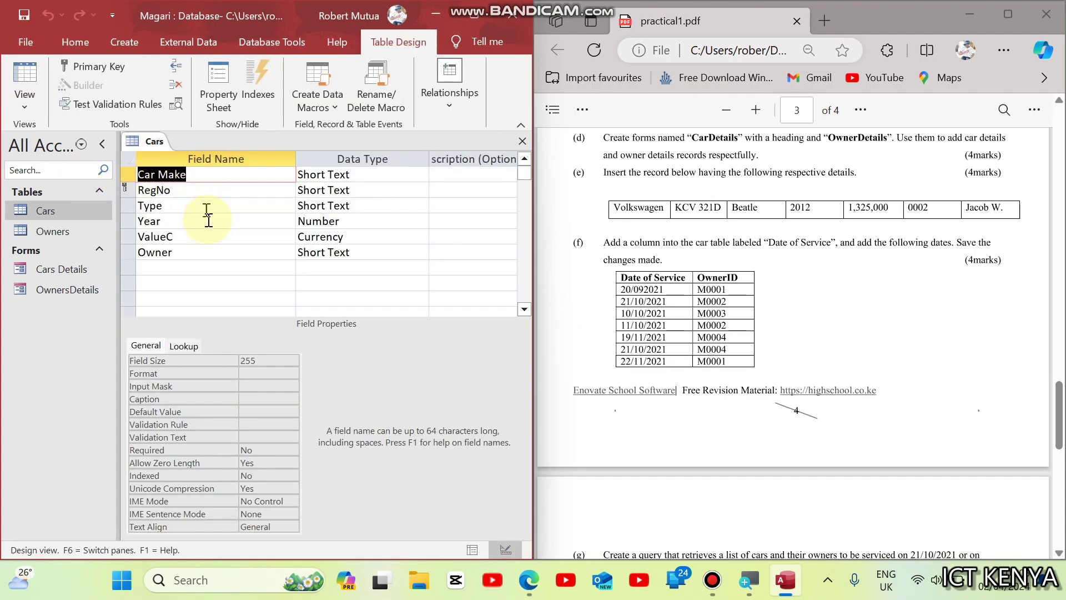
pyautogui.click(185, 281)
pyautogui.press('Up')
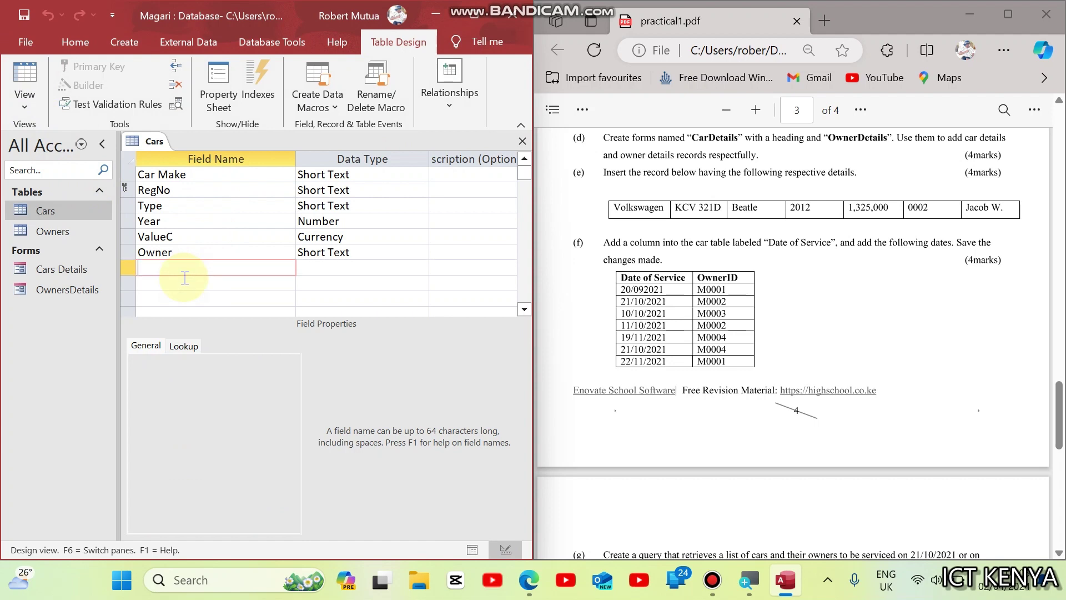
pyautogui.write('DateOfService')
pyautogui.press('Tab')
pyautogui.write('d')
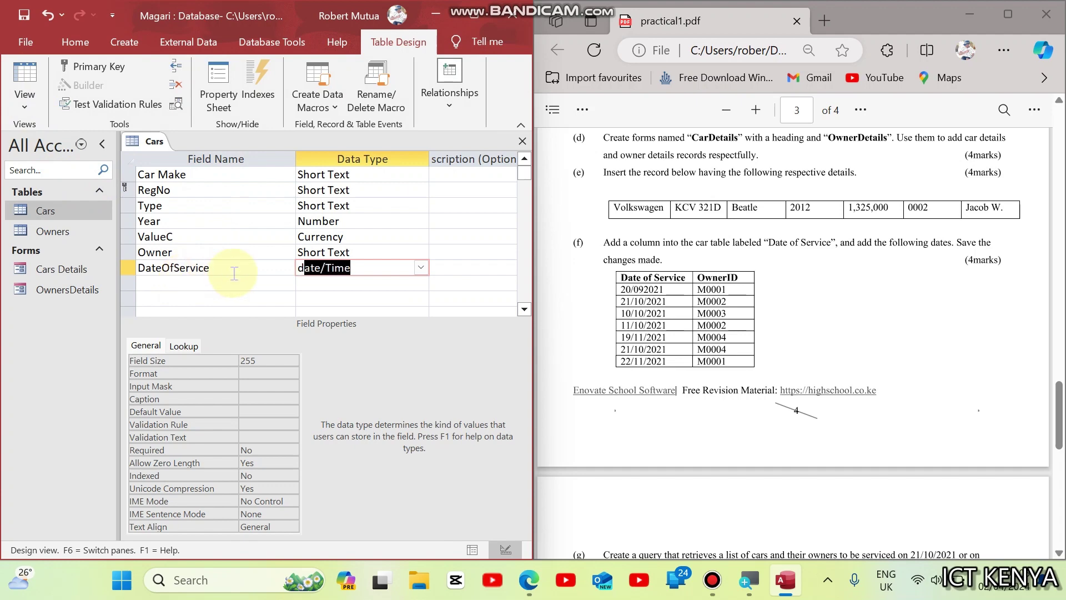
pyautogui.hotkey('ctrl', 's')
pyautogui.click(22, 81)
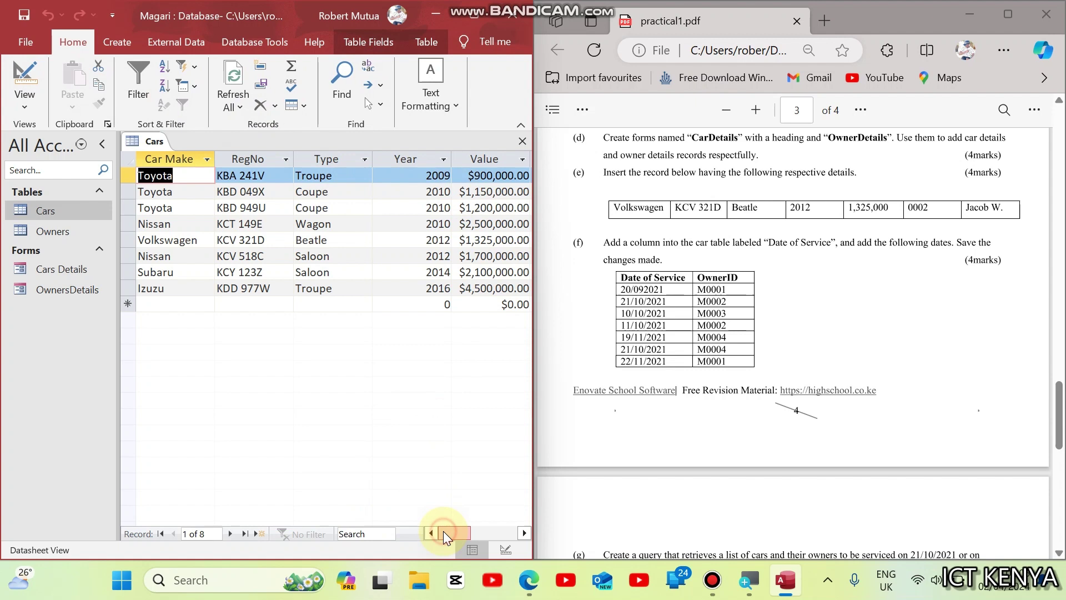
# Fill in every car's DateOfService, from 20/09/2021 to 22/11/2021, then close the Cars table.
pyautogui.moveTo(443, 531); pyautogui.dragTo(471, 533)
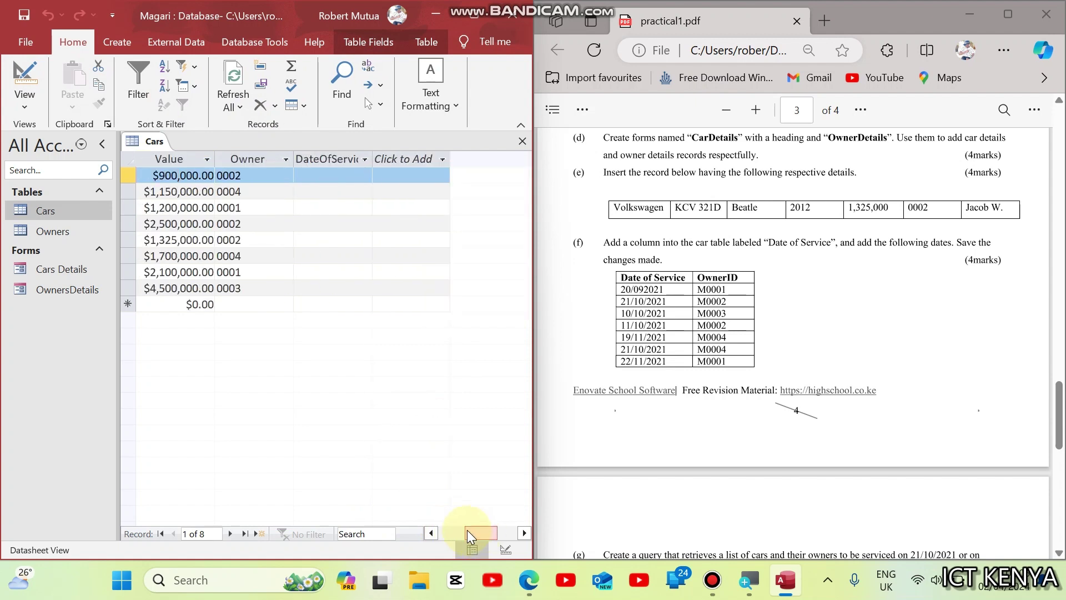
pyautogui.click(315, 179)
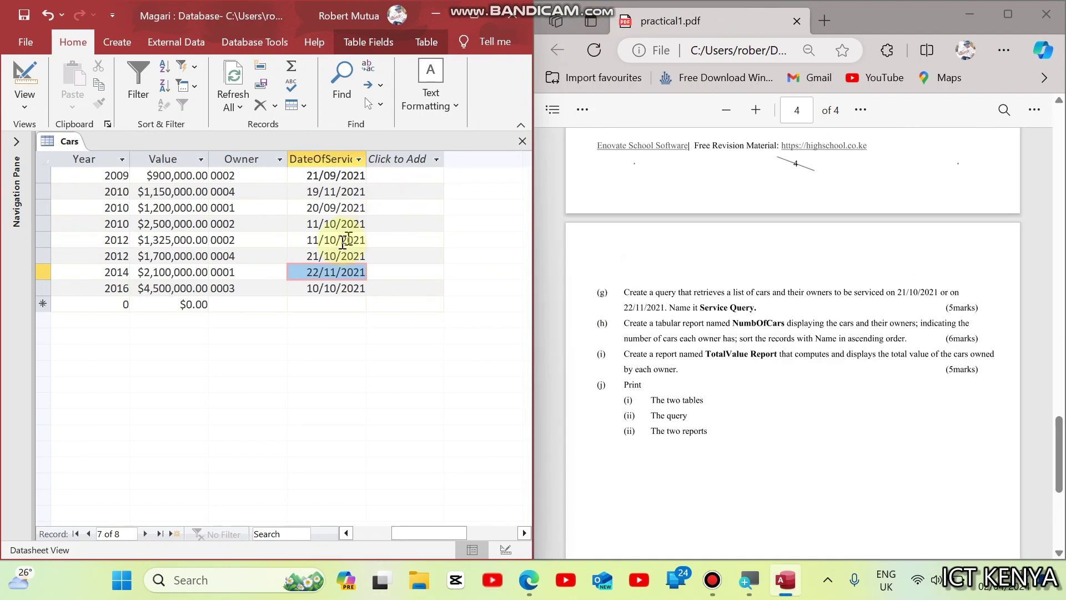
pyautogui.click(342, 240)
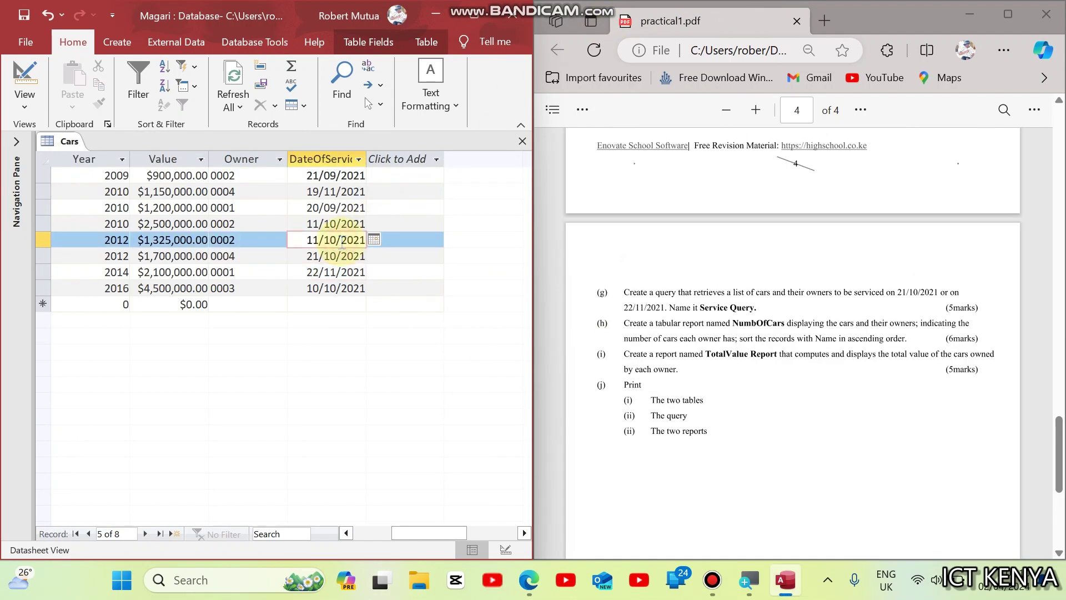
pyautogui.press('Up')
pyautogui.press('Up')
pyautogui.press('Up')
pyautogui.press('Up')
pyautogui.press('Down')
pyautogui.press('Down')
pyautogui.press('Down')
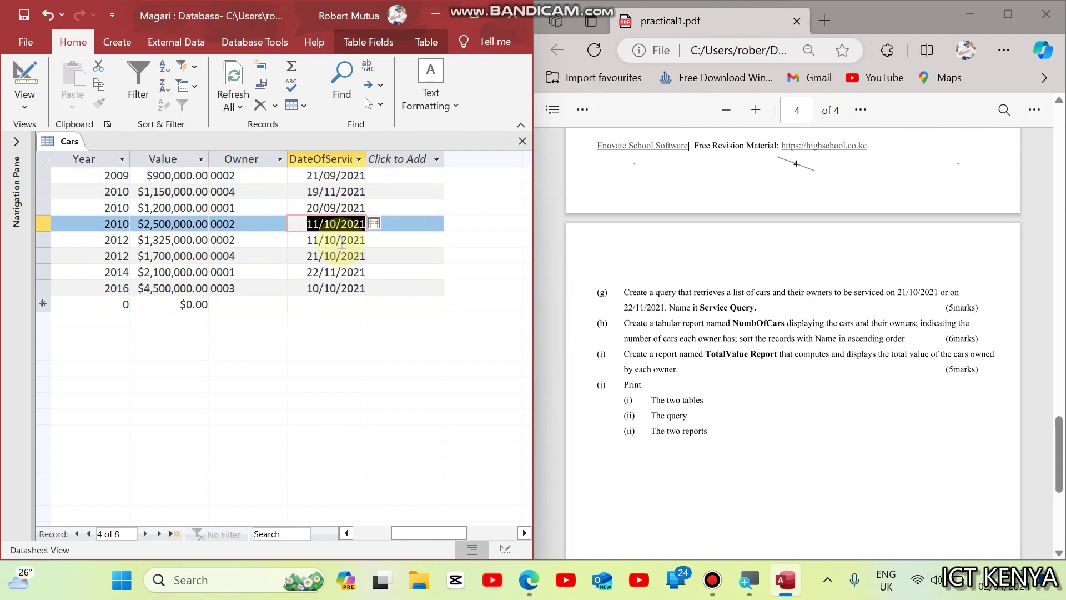
pyautogui.press('Down')
pyautogui.press('Down')
pyautogui.press('Down')
pyautogui.press('Down')
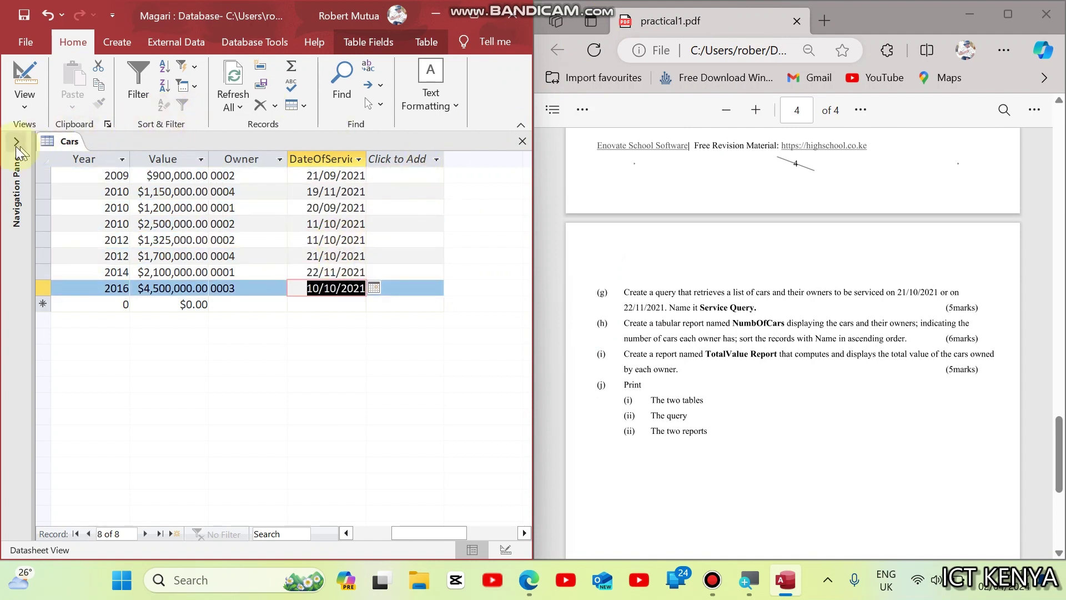
pyautogui.click(16, 143)
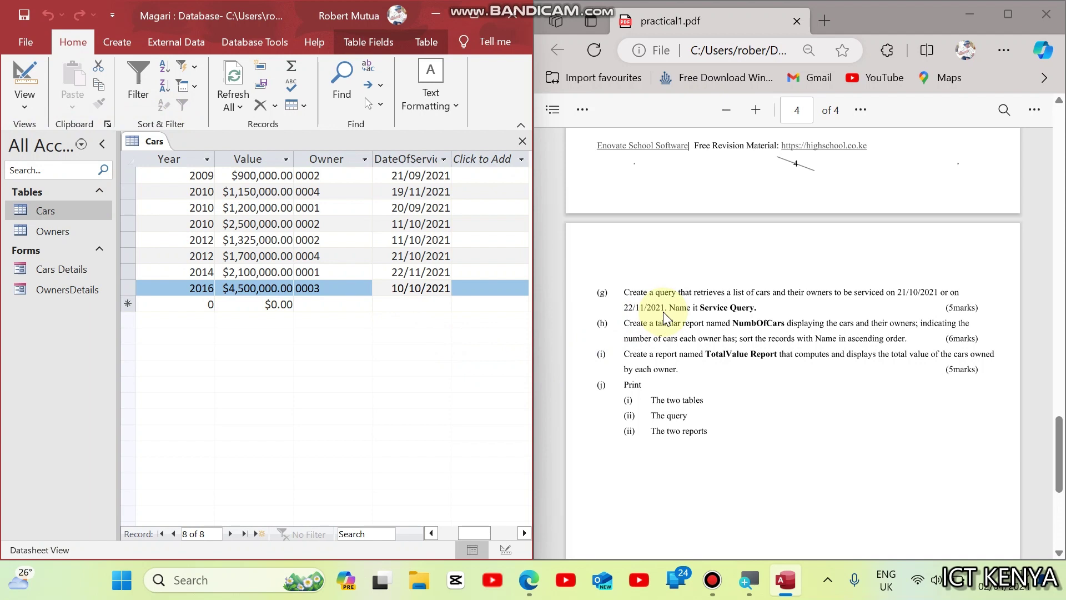
pyautogui.click(520, 141)
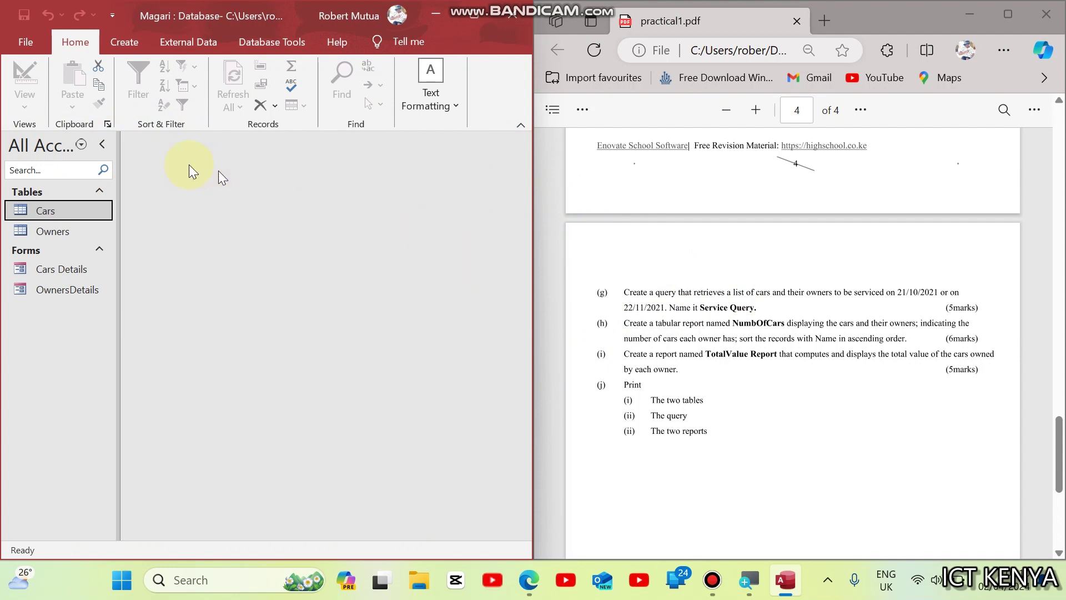
# Start a Simple Query Wizard query with Car Make, RegNo and DateOfService from the Cars table.
pyautogui.click(123, 42)
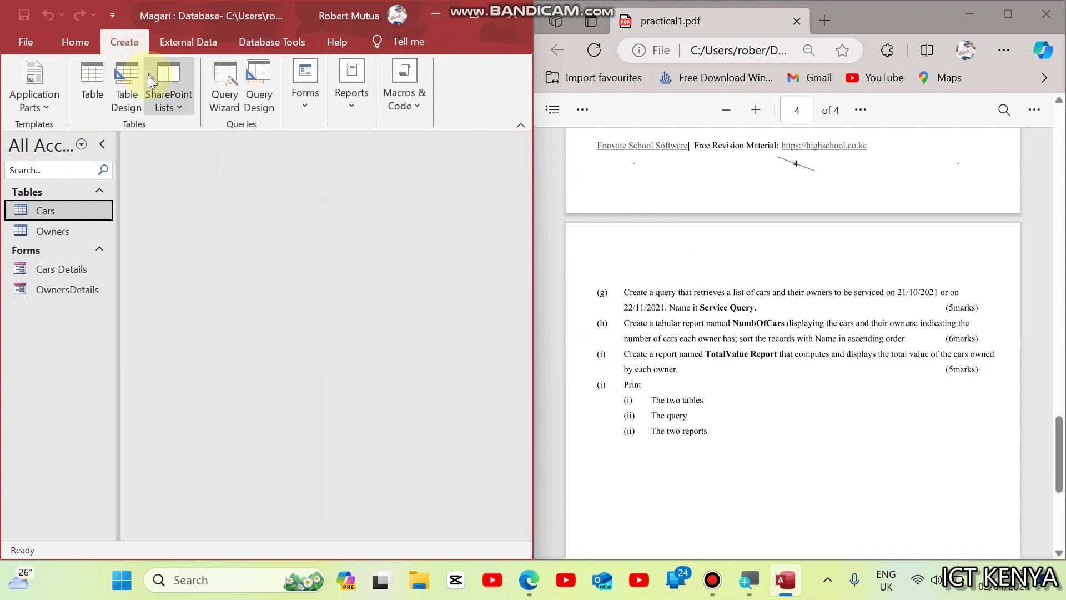
pyautogui.click(230, 89)
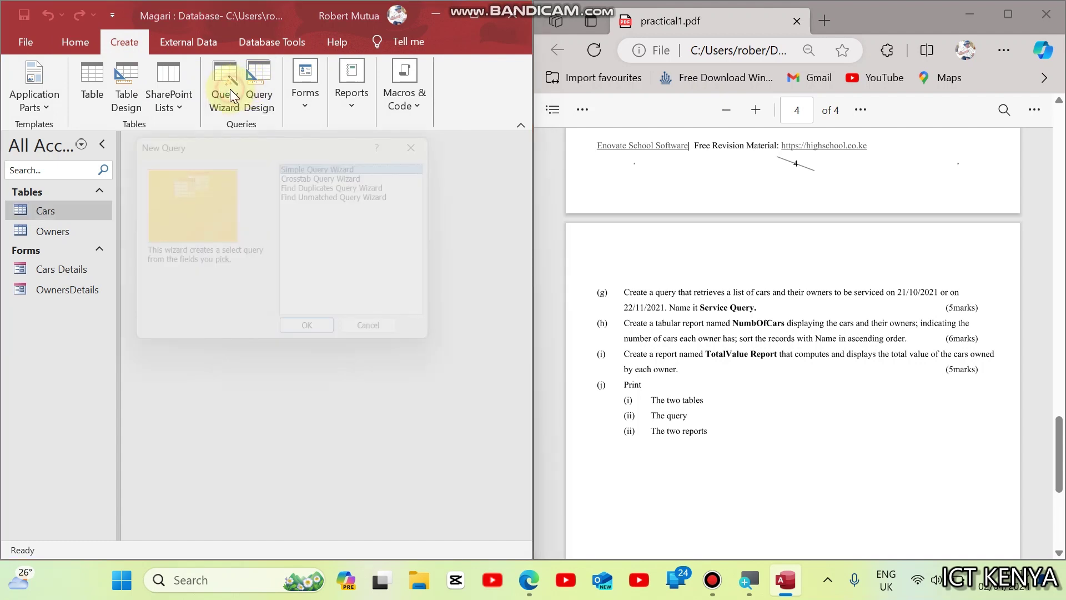
pyautogui.click(327, 337)
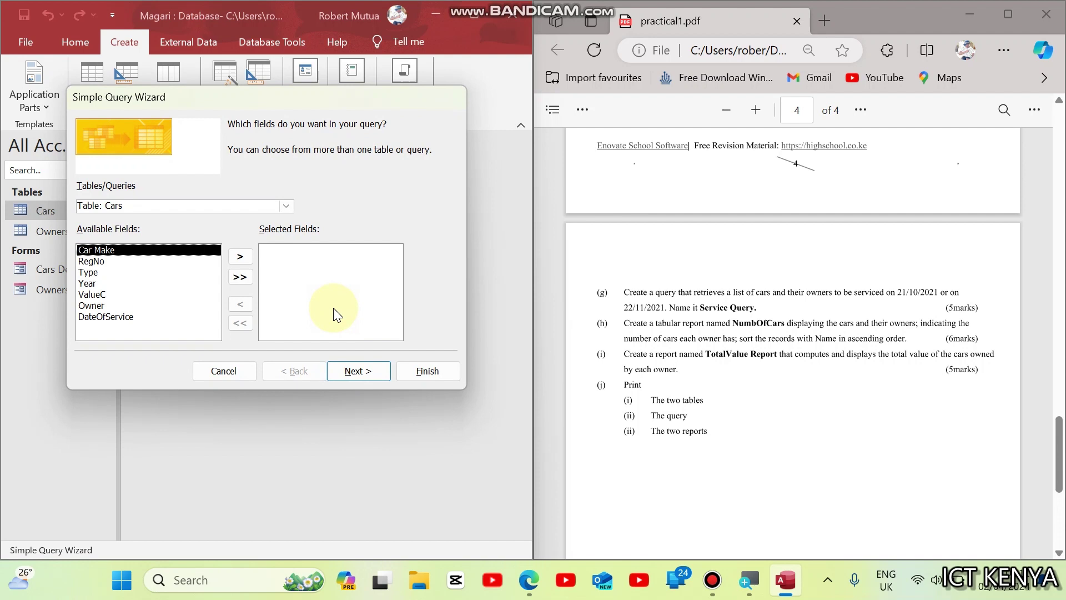
pyautogui.click(242, 257)
pyautogui.click(242, 258)
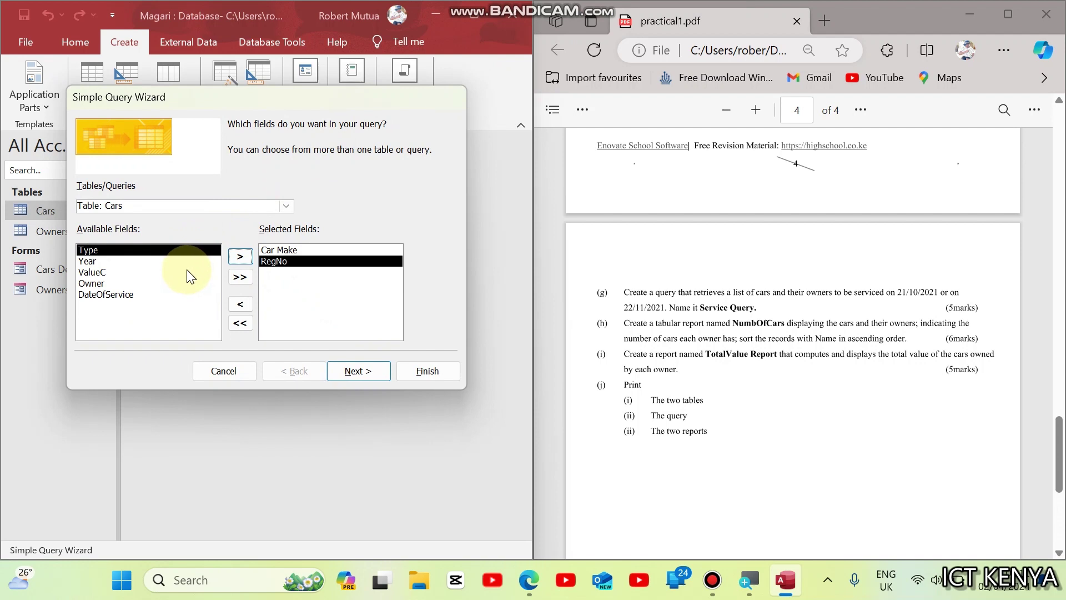
pyautogui.click(131, 296)
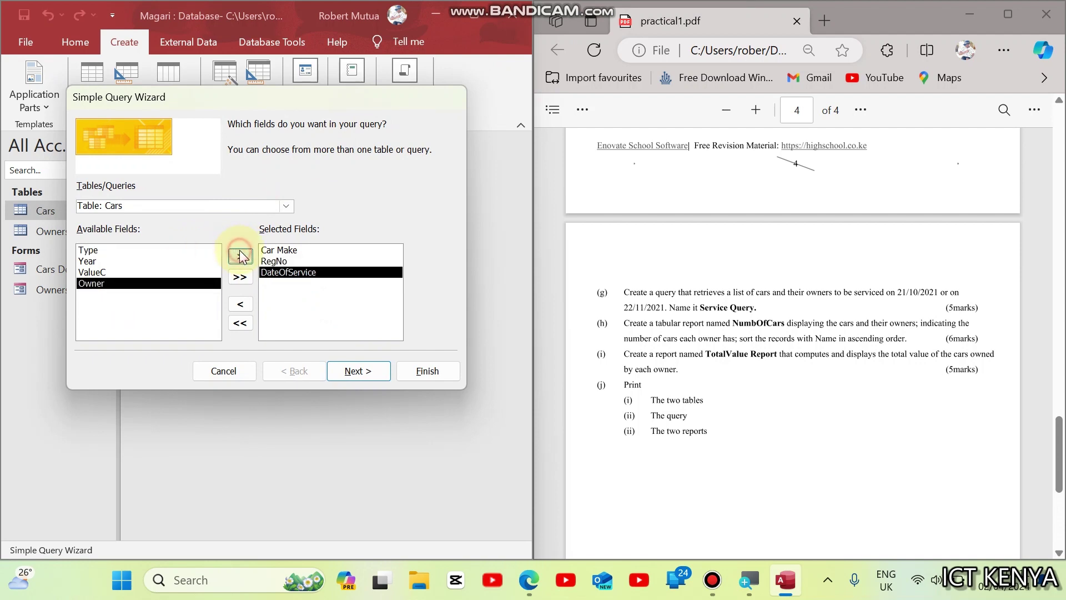
# Add Owner ID and Owner Name from Owners, title the query Service Query, and finish.
pyautogui.click(283, 208)
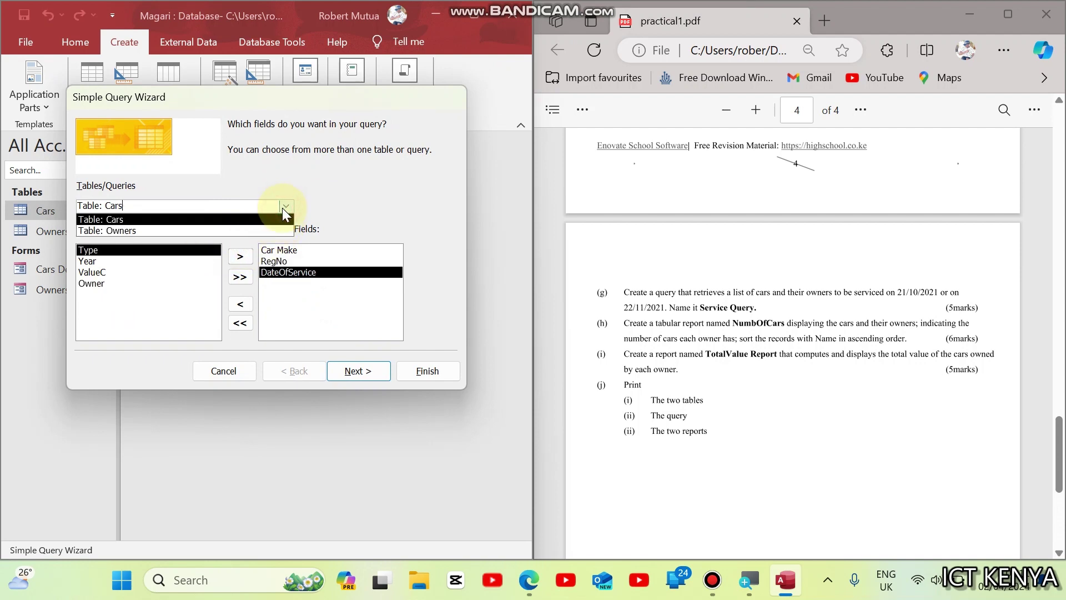
pyautogui.click(225, 225)
pyautogui.click(236, 255)
pyautogui.click(237, 256)
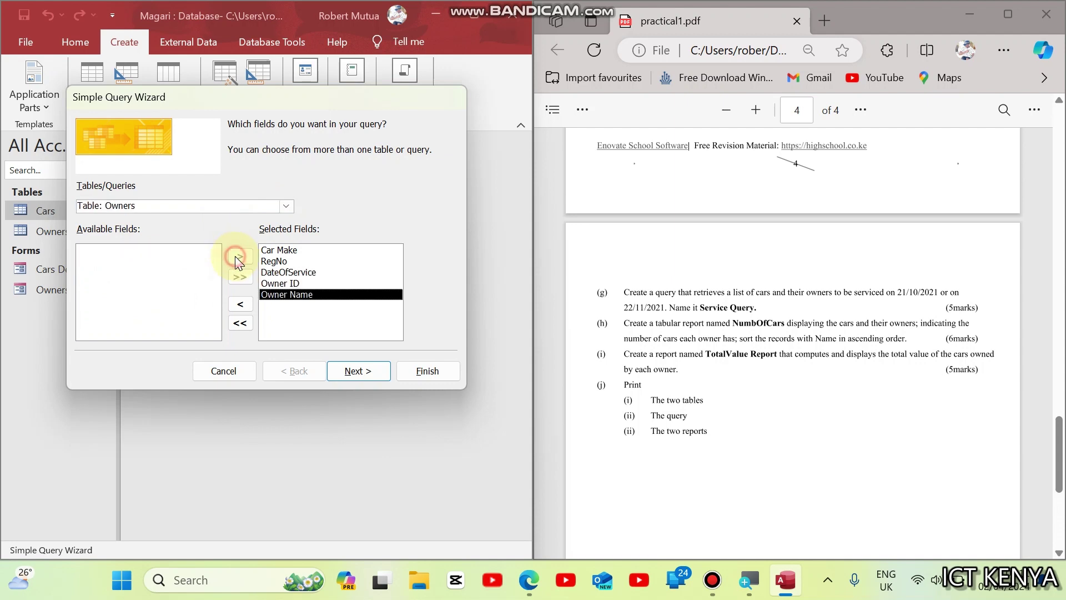
pyautogui.click(367, 371)
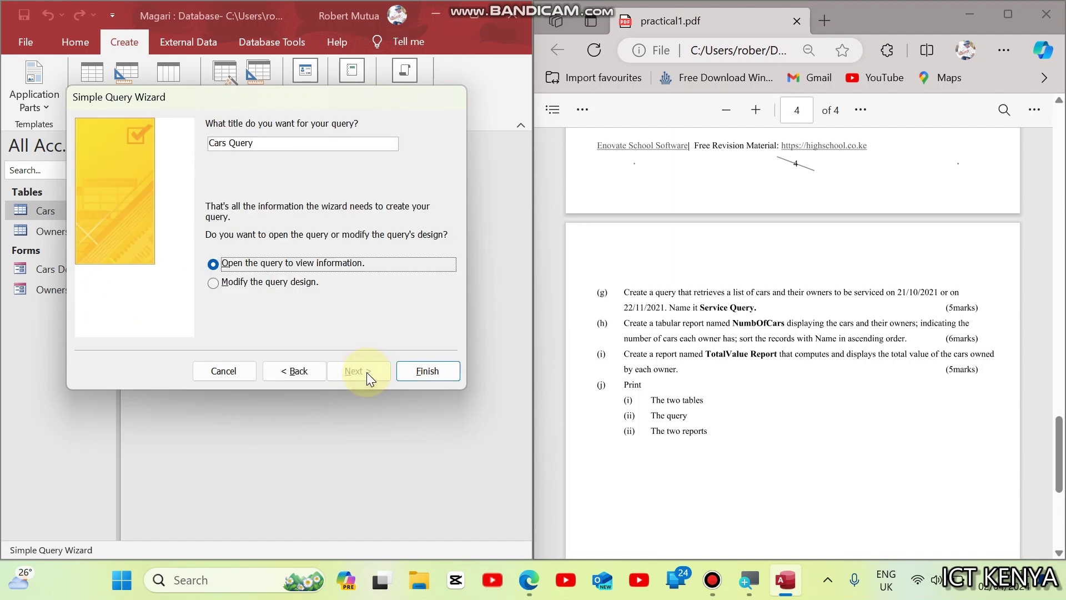
pyautogui.click(281, 145)
pyautogui.press('BackSpace')
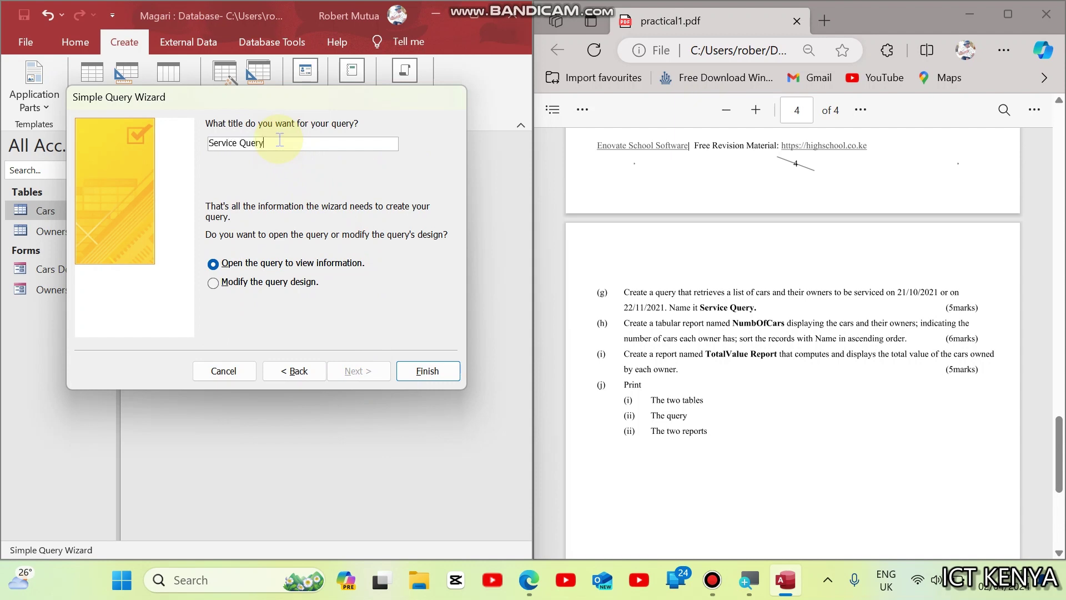
pyautogui.click(427, 371)
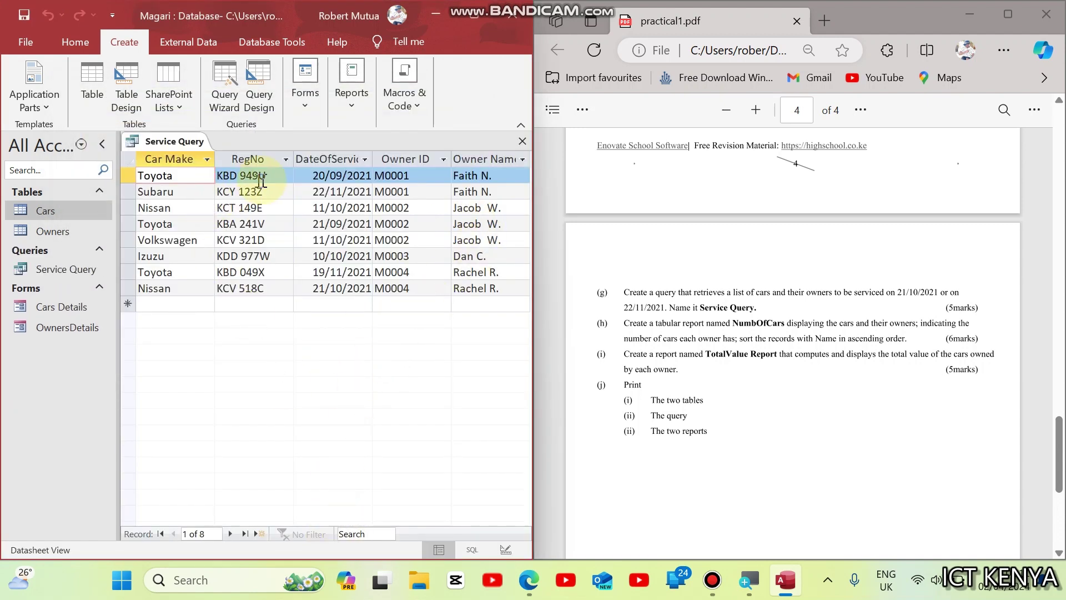
# In Design View set DateOfService criteria to #21/10/2021#, test it, and enter 22/11/2021 as the or: date.
pyautogui.rightClick(142, 149)
pyautogui.click(184, 218)
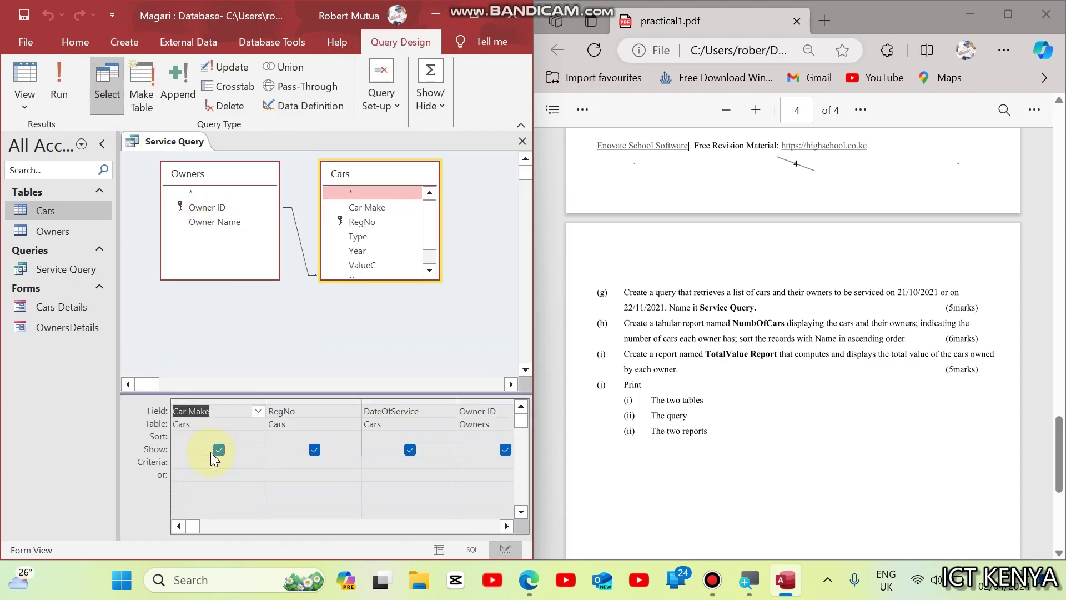
pyautogui.click(424, 402)
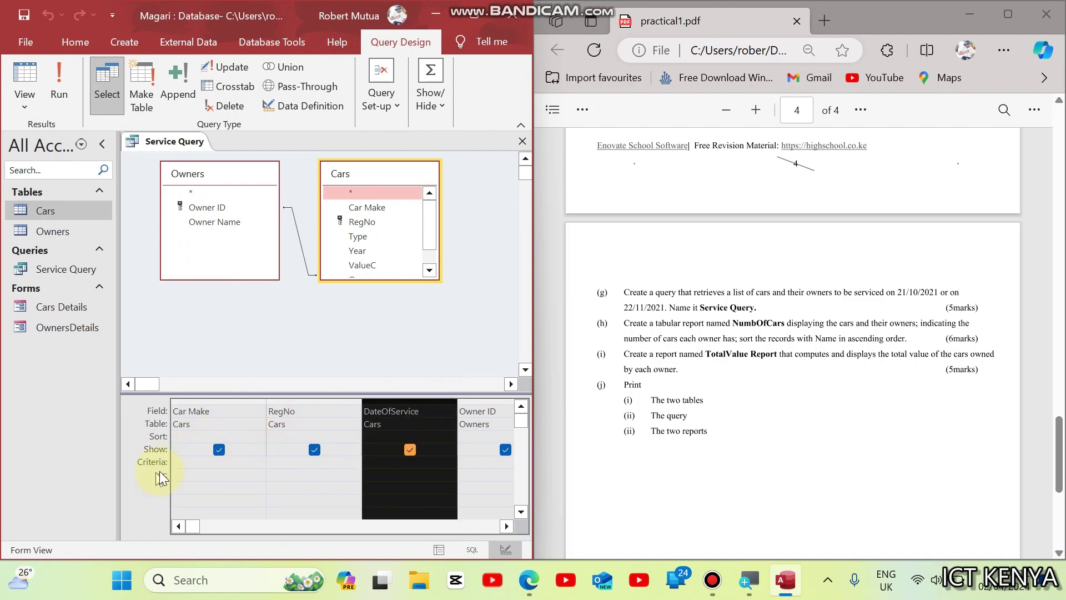
pyautogui.click(368, 461)
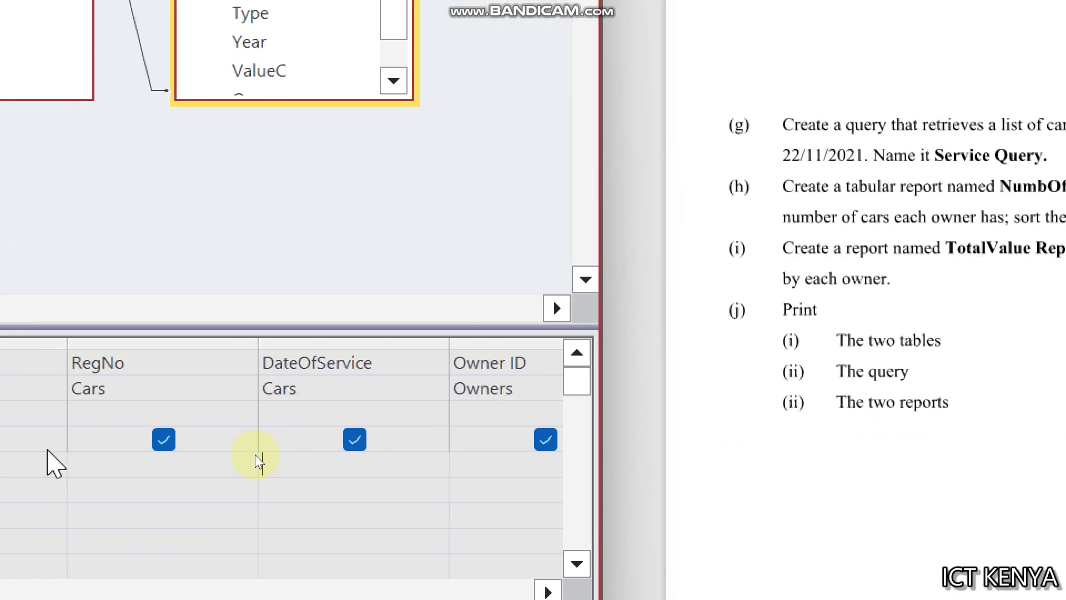
pyautogui.write('21/')
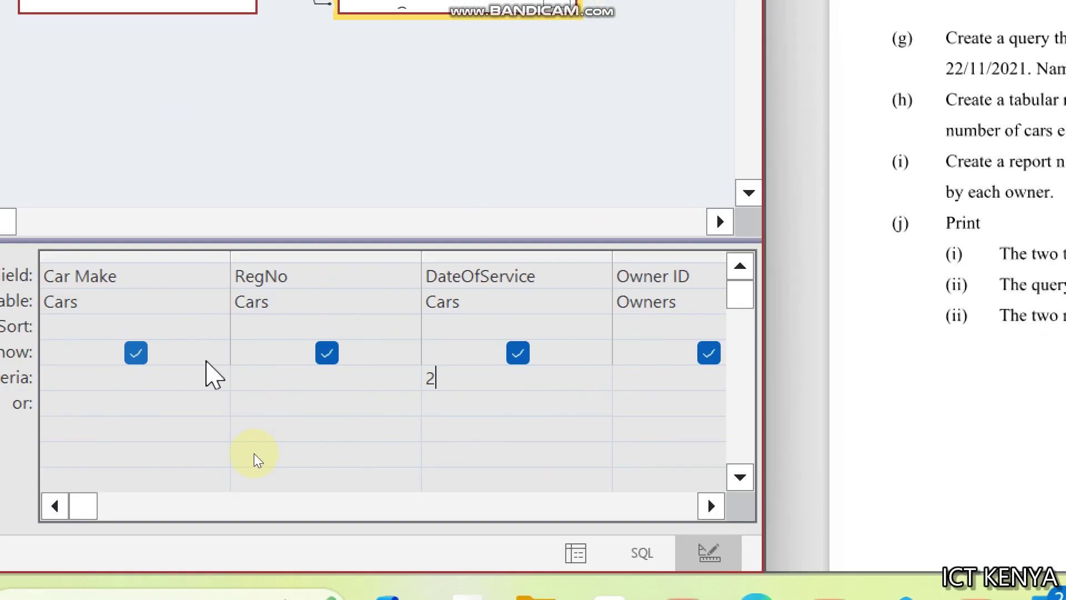
pyautogui.write('10/2021')
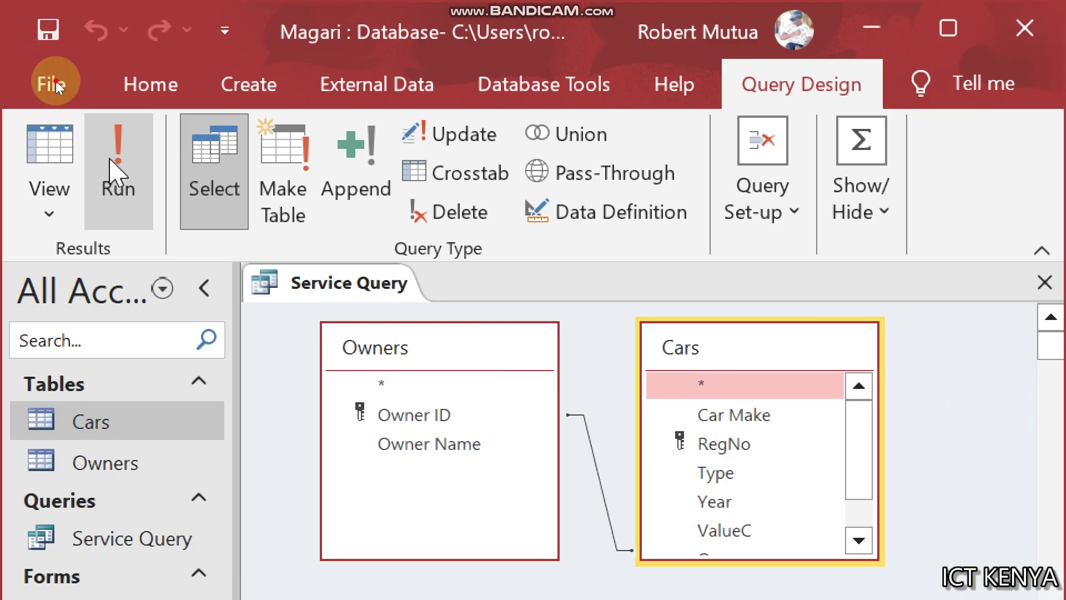
pyautogui.click(115, 169)
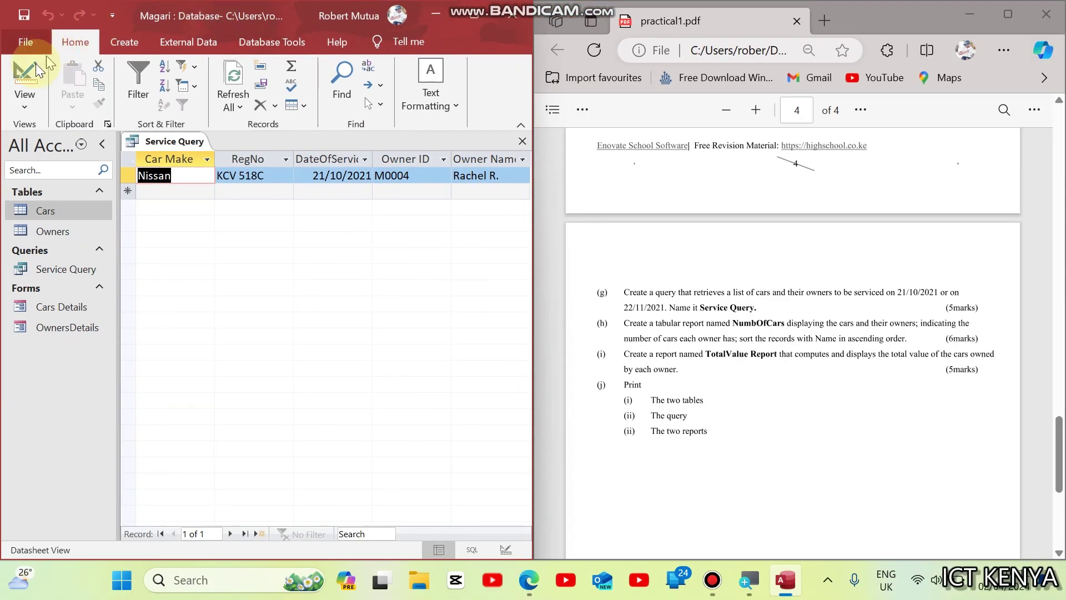
pyautogui.click(34, 65)
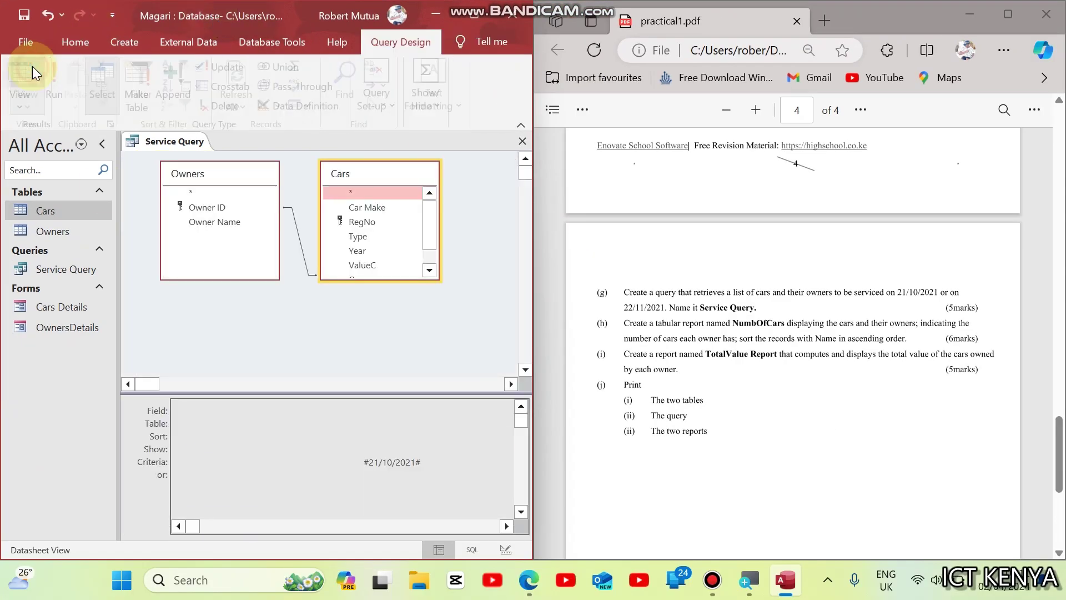
pyautogui.click(395, 476)
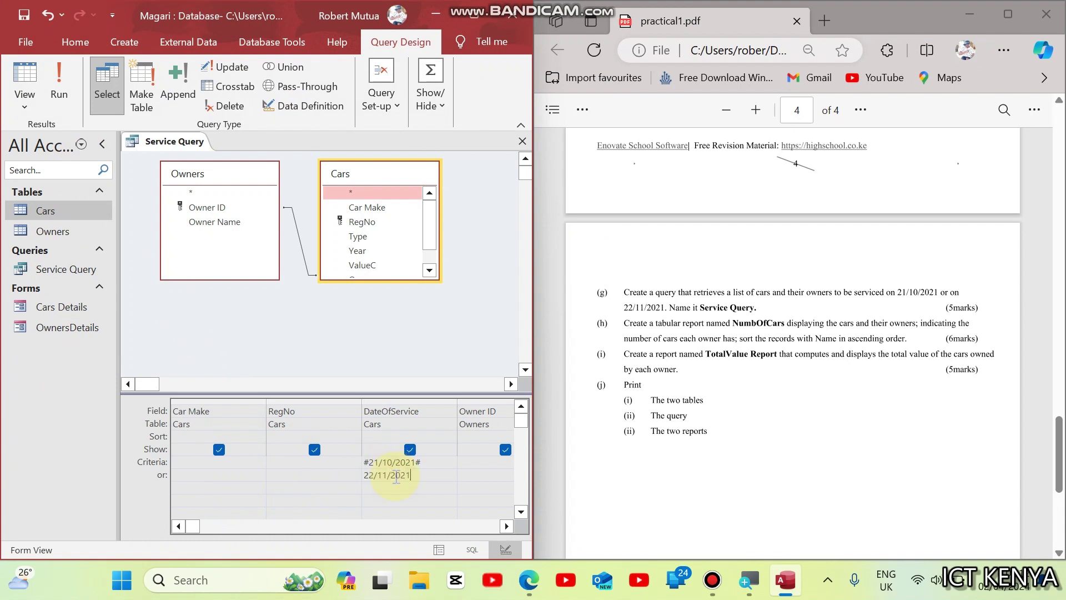
# Run Service Query to get the Subaru and Nissan results, review its SQL, then close it.
pyautogui.click(68, 79)
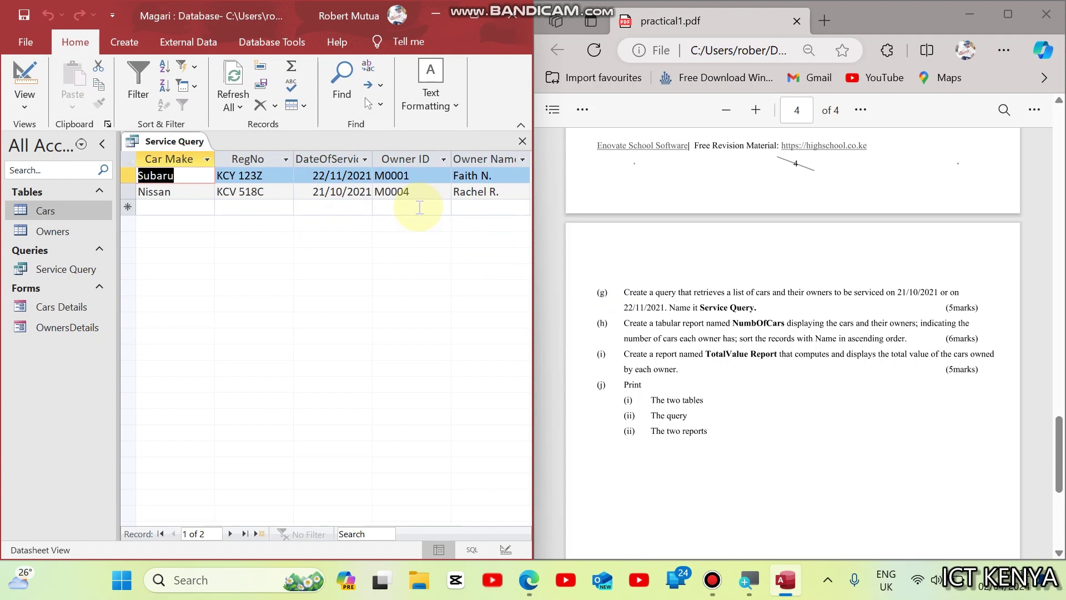
pyautogui.click(29, 72)
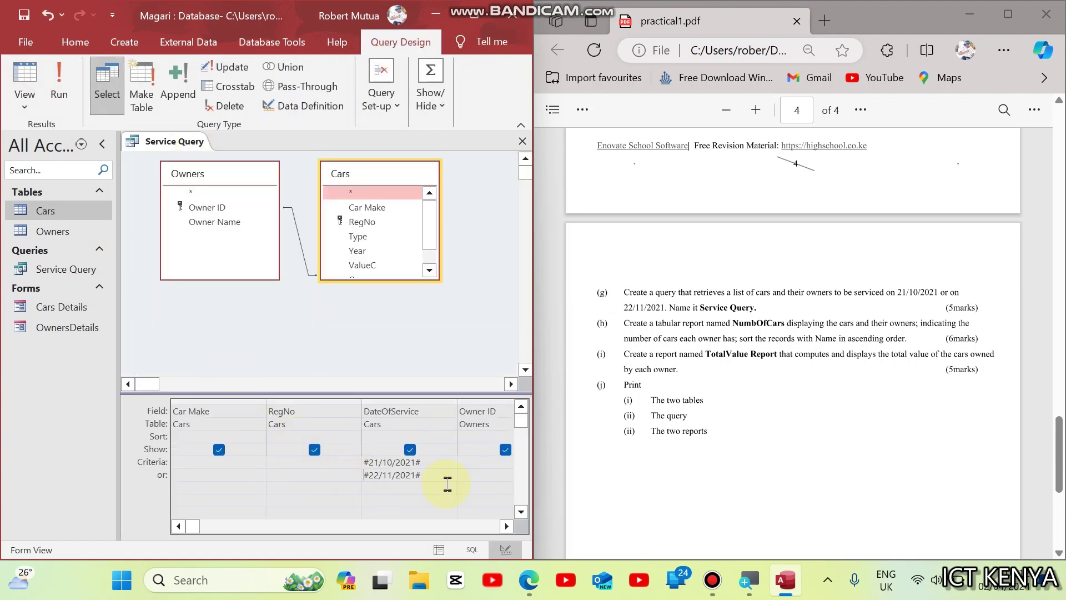
pyautogui.click(471, 551)
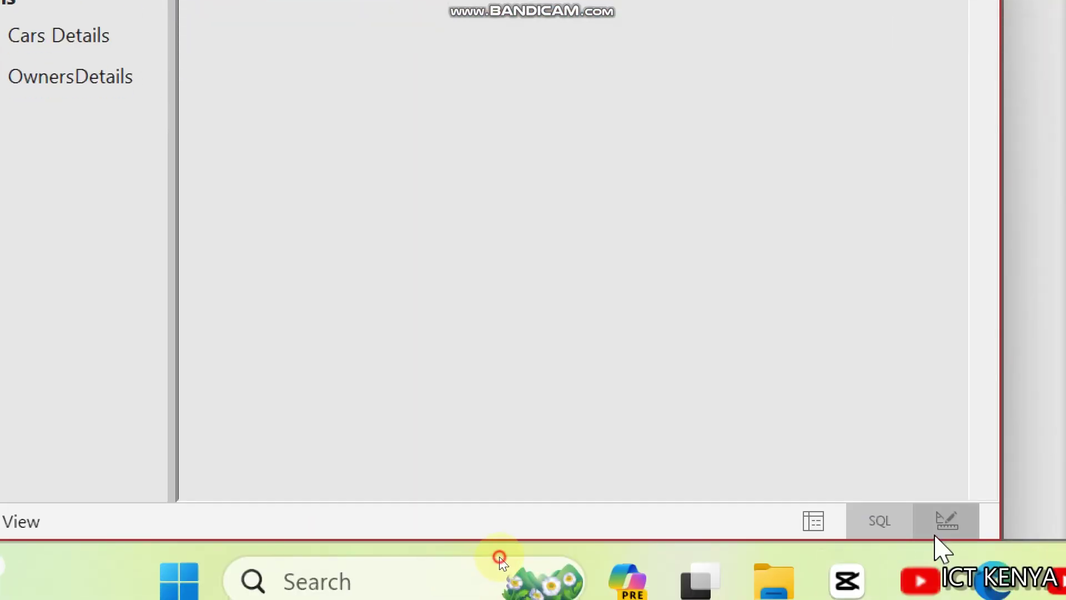
pyautogui.click(813, 520)
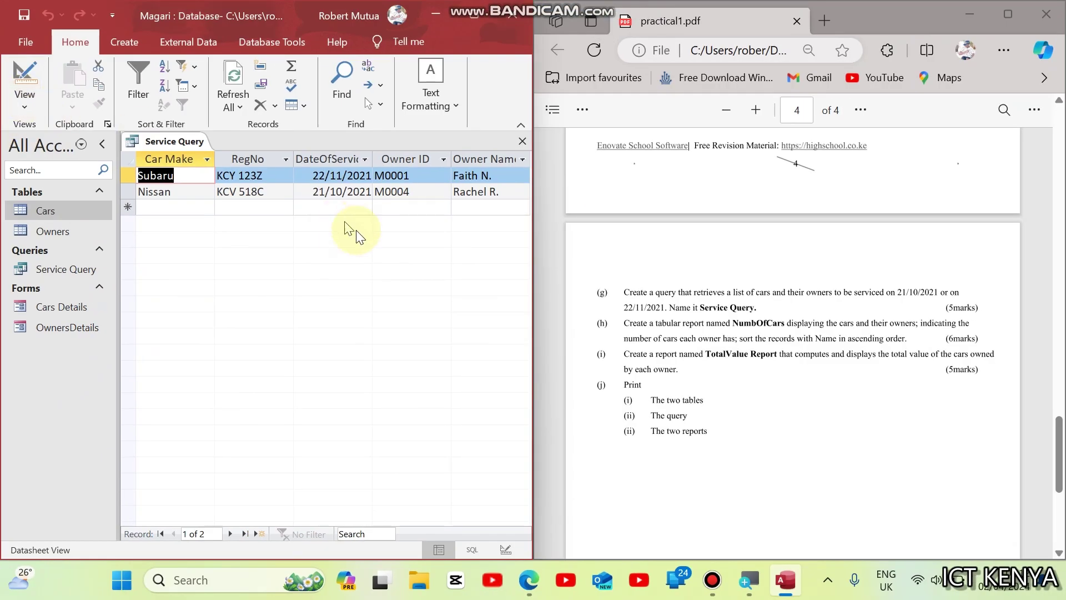
pyautogui.click(674, 337)
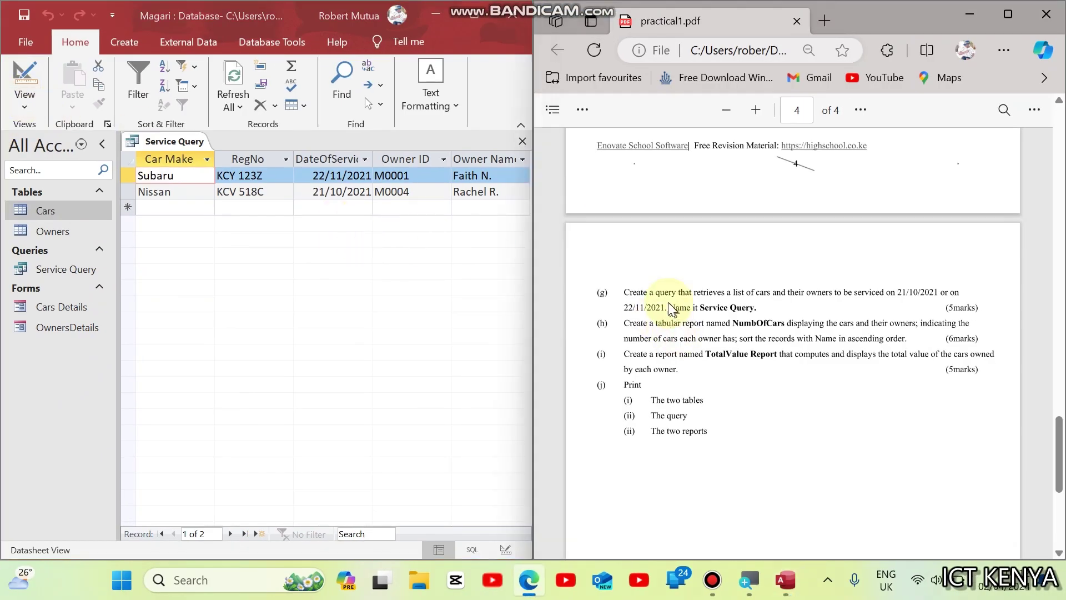
pyautogui.click(523, 141)
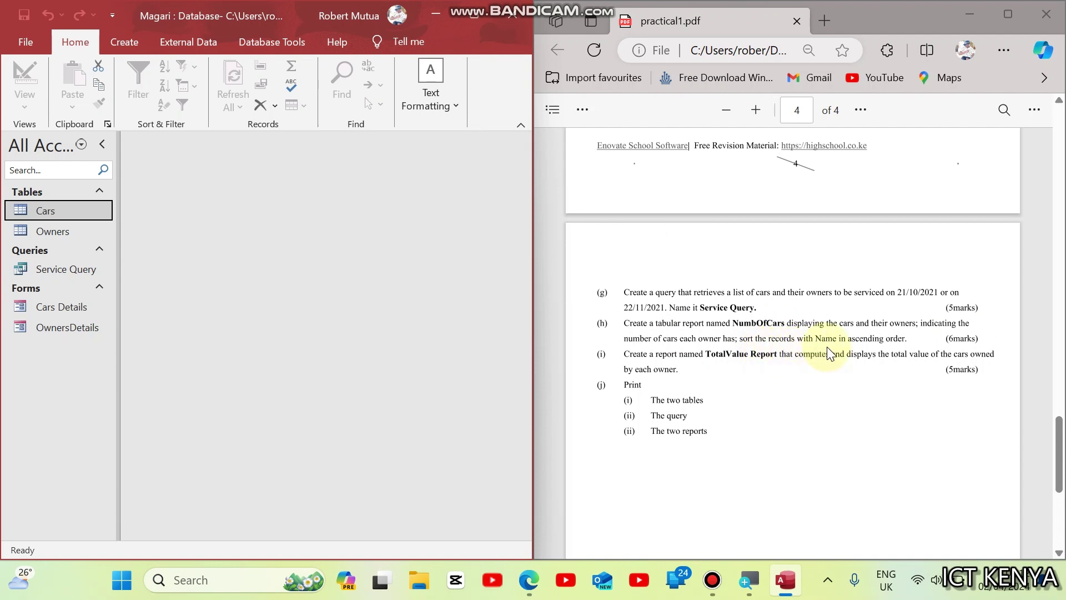
# Start the Report Wizard with Car Make, RegNo, Type, Year, ValueC and Owner from Cars.
pyautogui.click(123, 41)
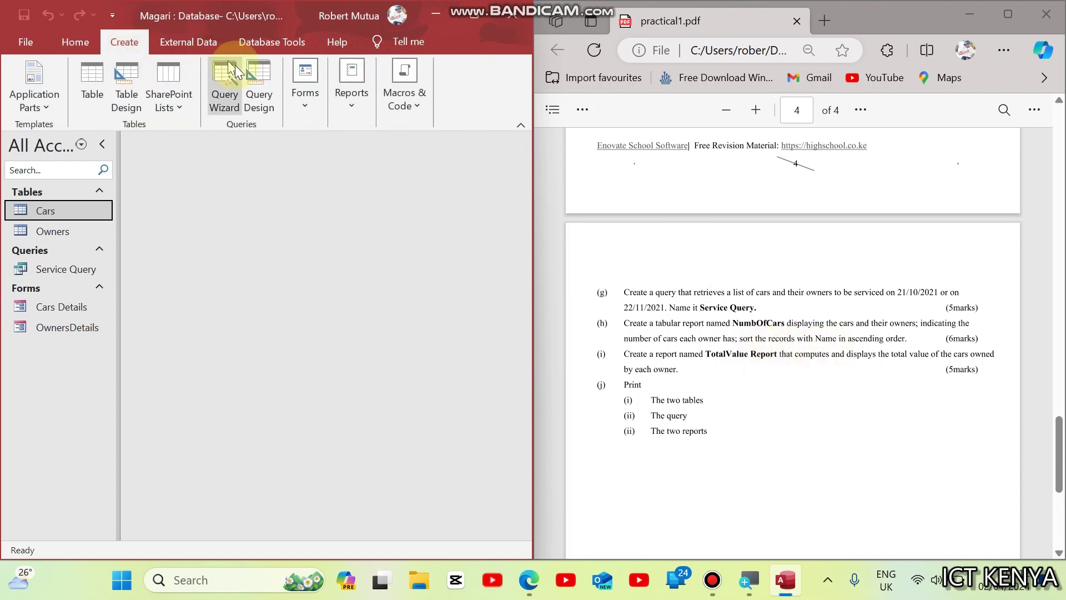
pyautogui.click(351, 83)
pyautogui.click(472, 145)
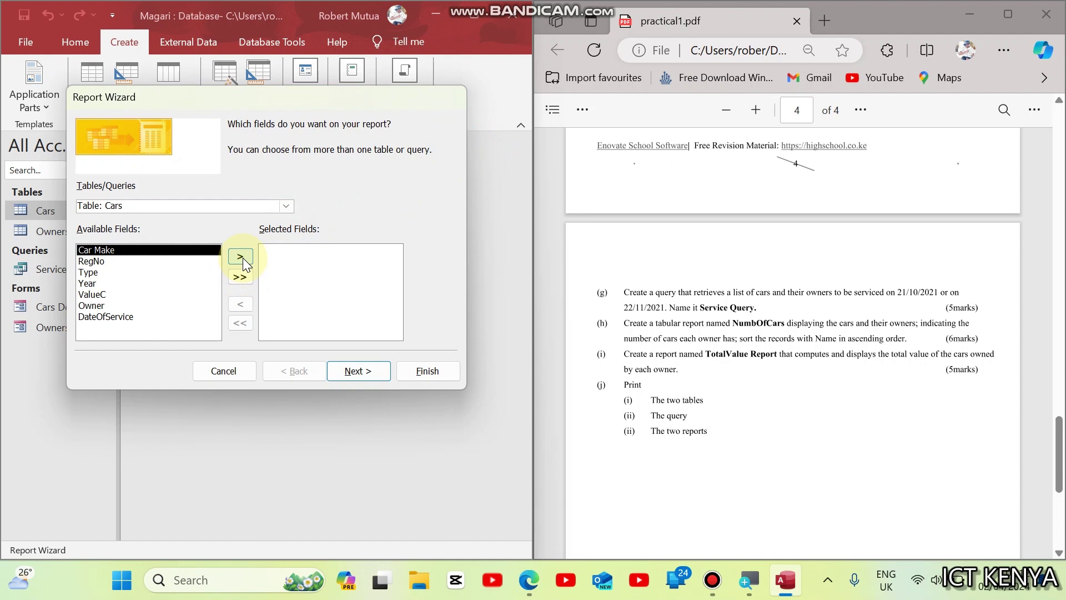
pyautogui.click(242, 258)
pyautogui.click(242, 258)
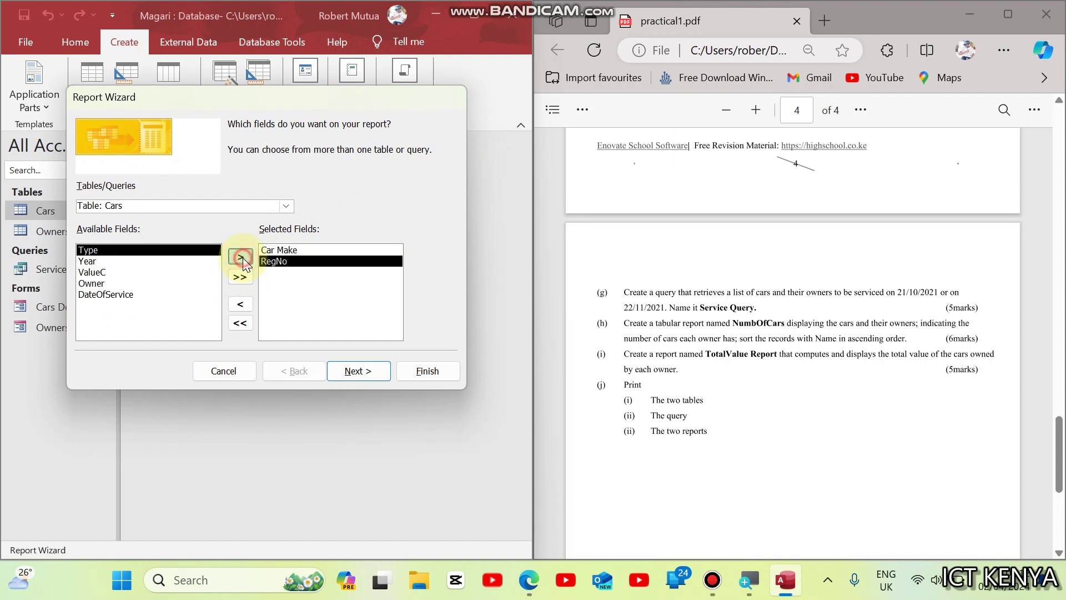
pyautogui.click(241, 257)
pyautogui.click(241, 257)
pyautogui.click(241, 256)
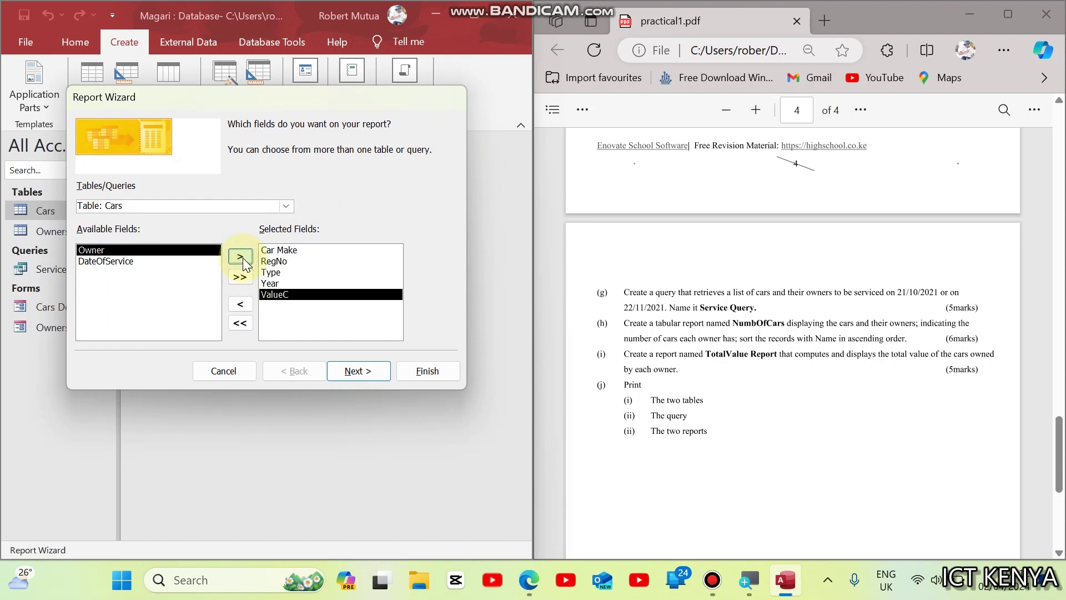
pyautogui.click(242, 258)
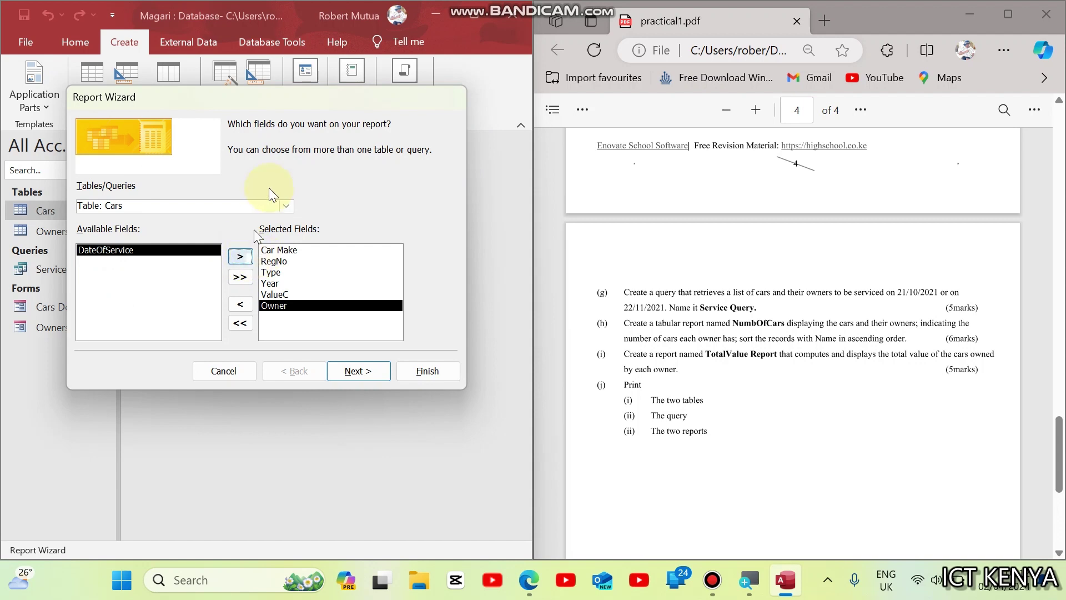
# Add Owner Name from the Owners table to the report fields.
pyautogui.click(270, 206)
pyautogui.click(284, 206)
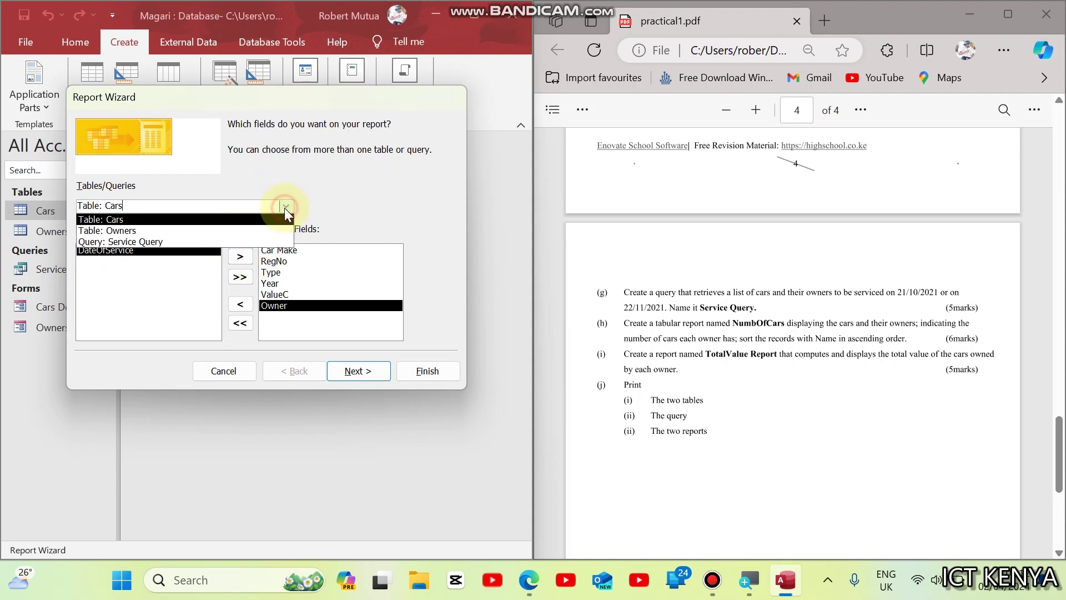
pyautogui.click(232, 227)
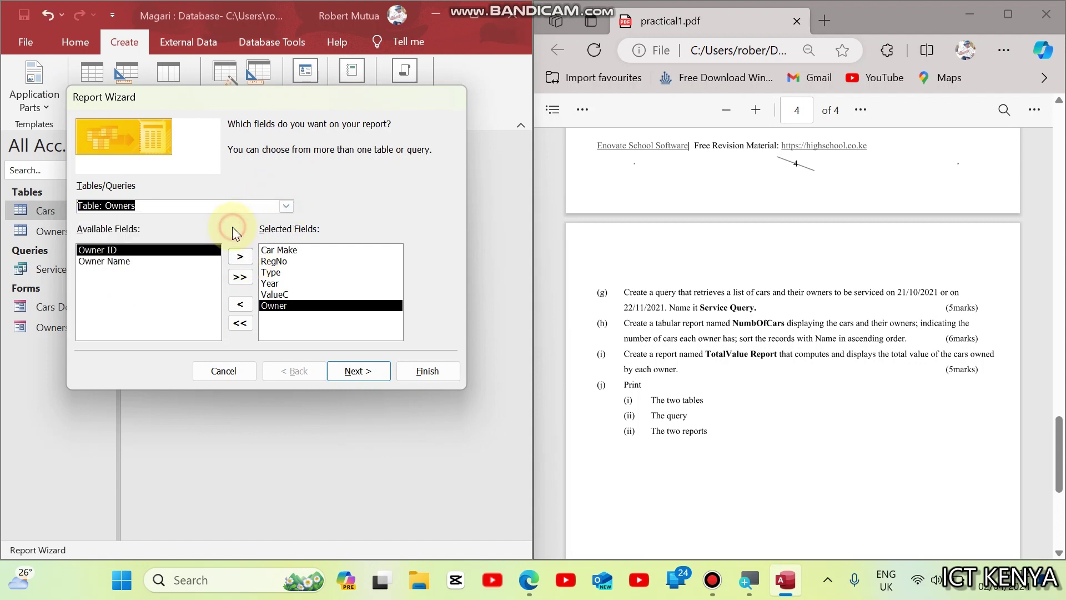
pyautogui.click(143, 262)
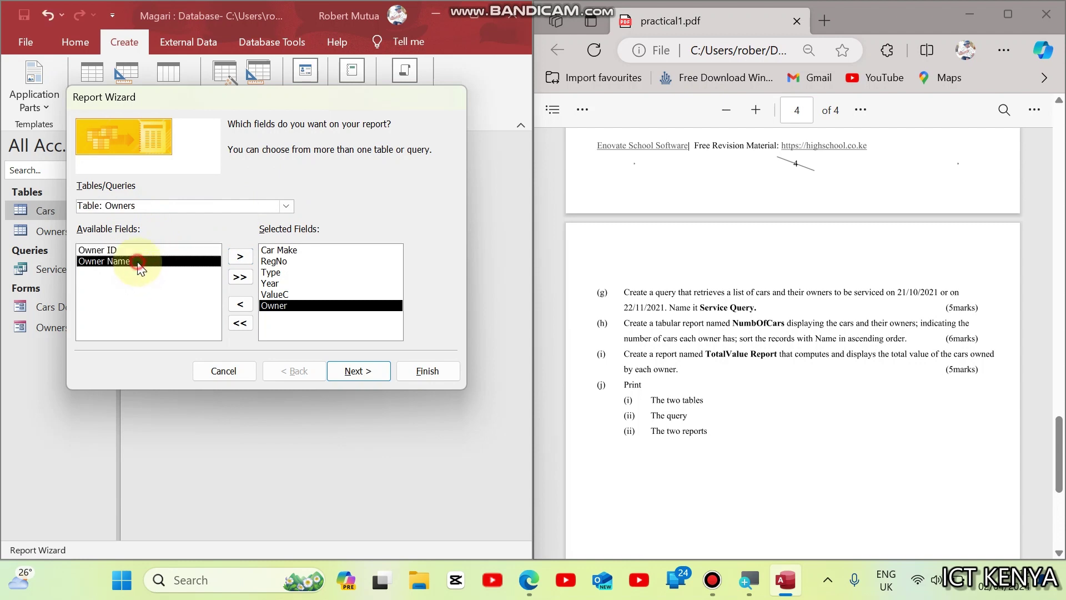
pyautogui.click(239, 256)
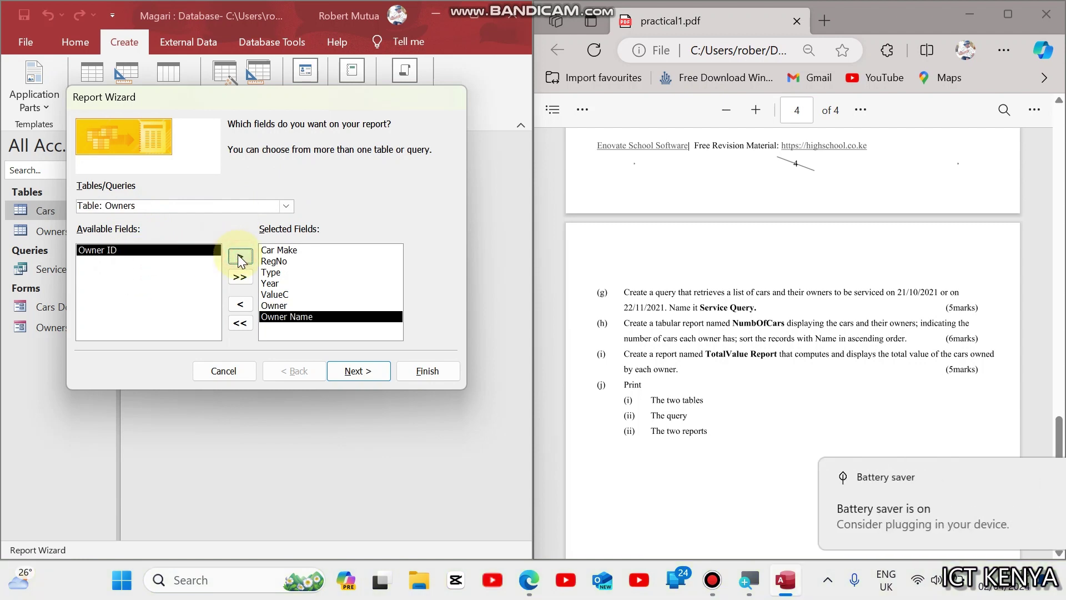
# View the data by Owners and add Owner as a grouping level.
pyautogui.click(342, 371)
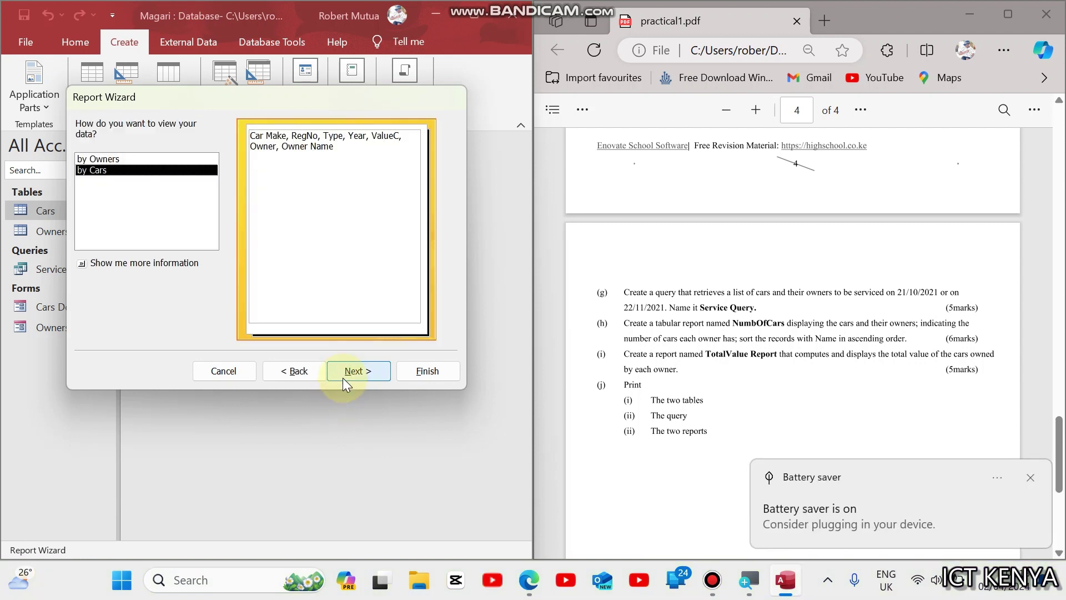
pyautogui.click(118, 159)
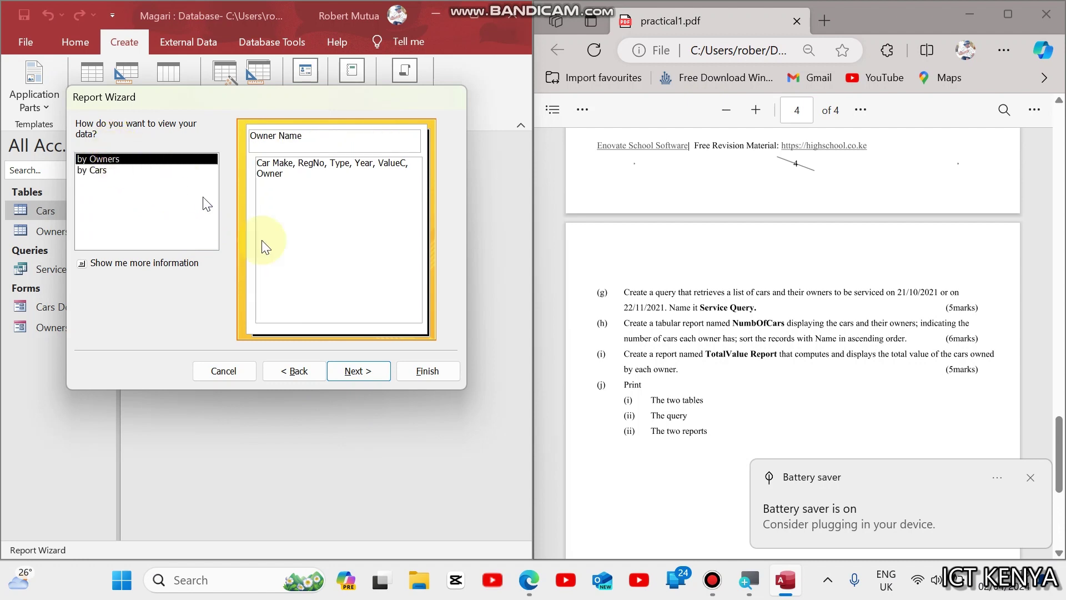
pyautogui.click(345, 369)
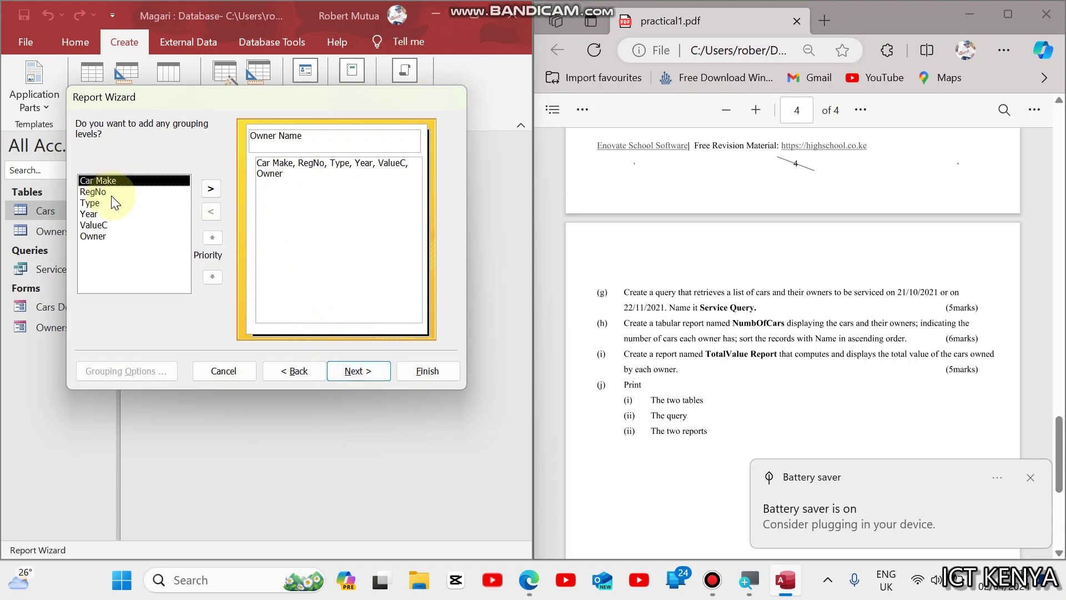
pyautogui.click(109, 237)
pyautogui.click(210, 189)
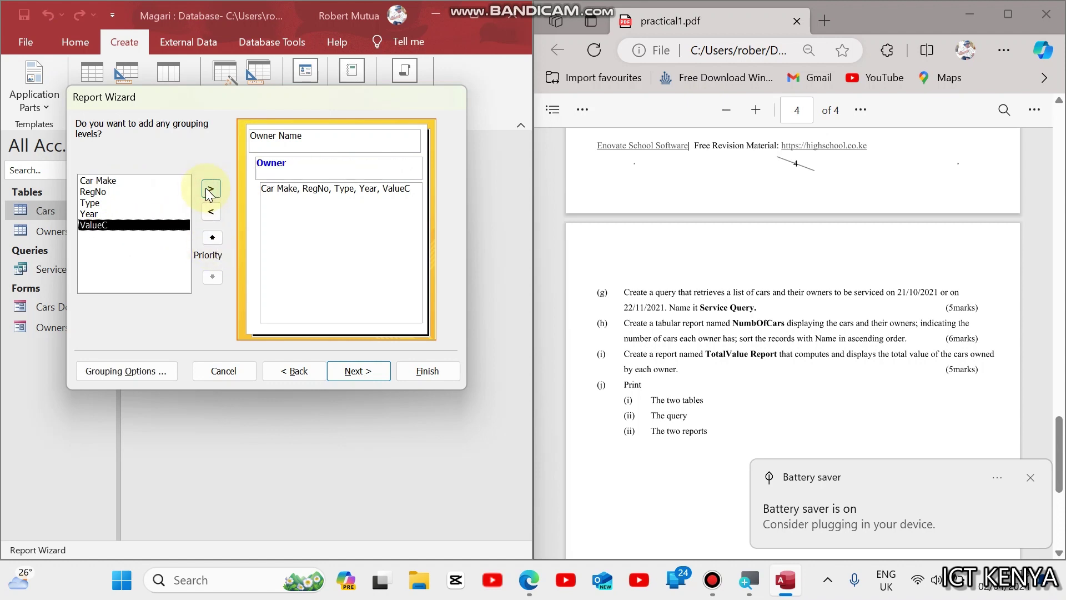
pyautogui.click(369, 371)
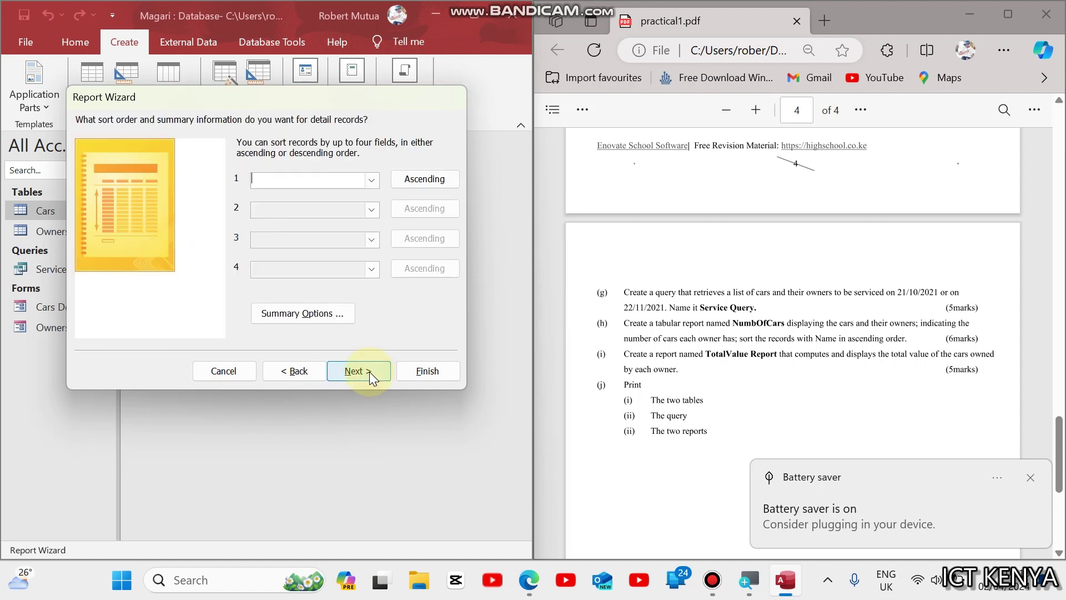
# Skip sorting, choose Landscape layout, title the report NumbOfCars, and finish the wizard.
pyautogui.click(378, 184)
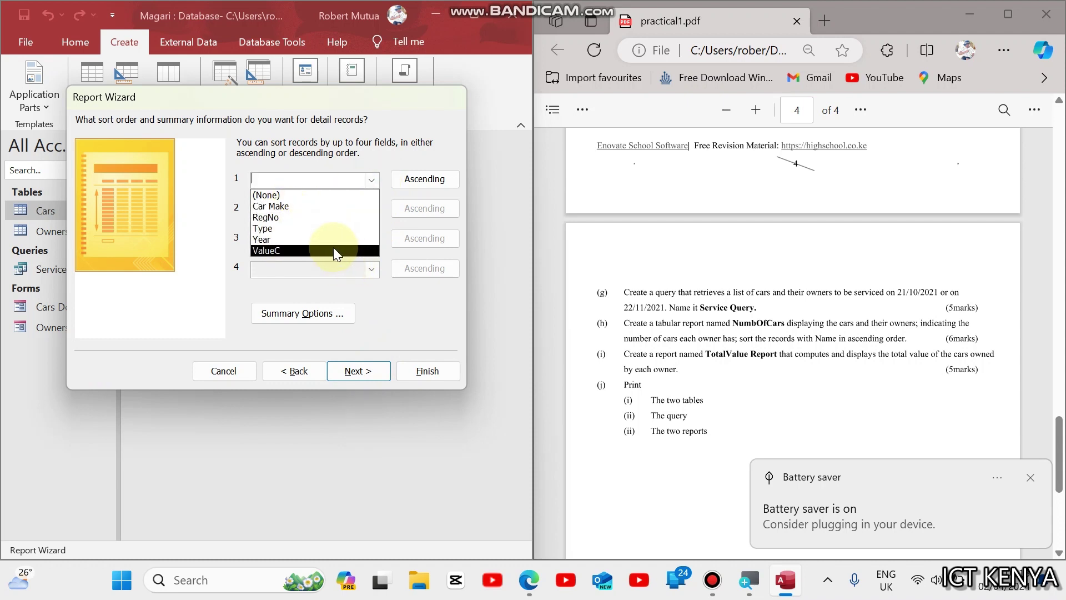
pyautogui.click(373, 181)
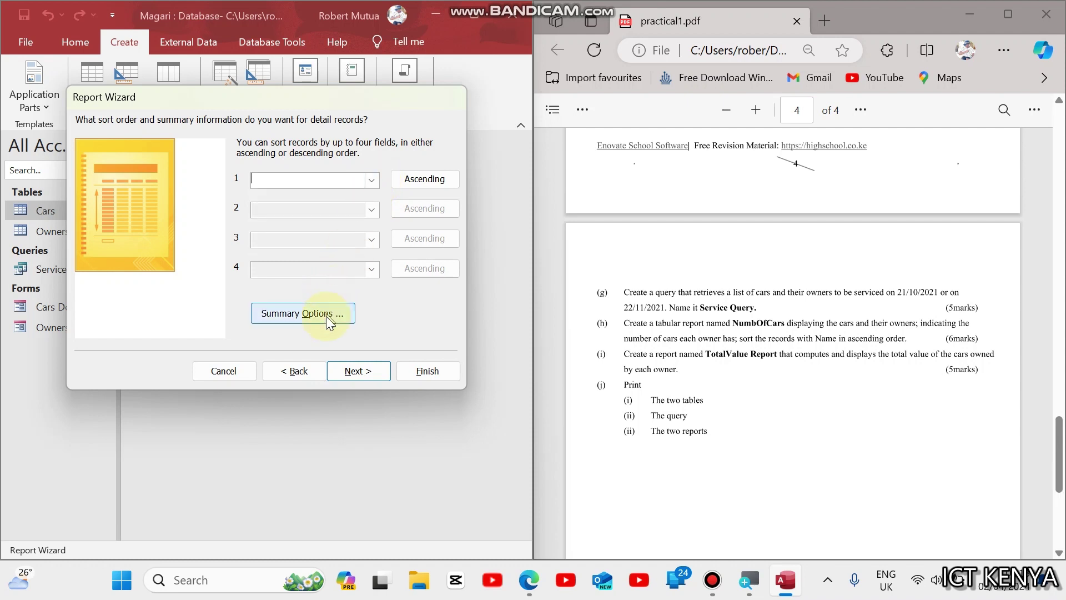
pyautogui.click(355, 373)
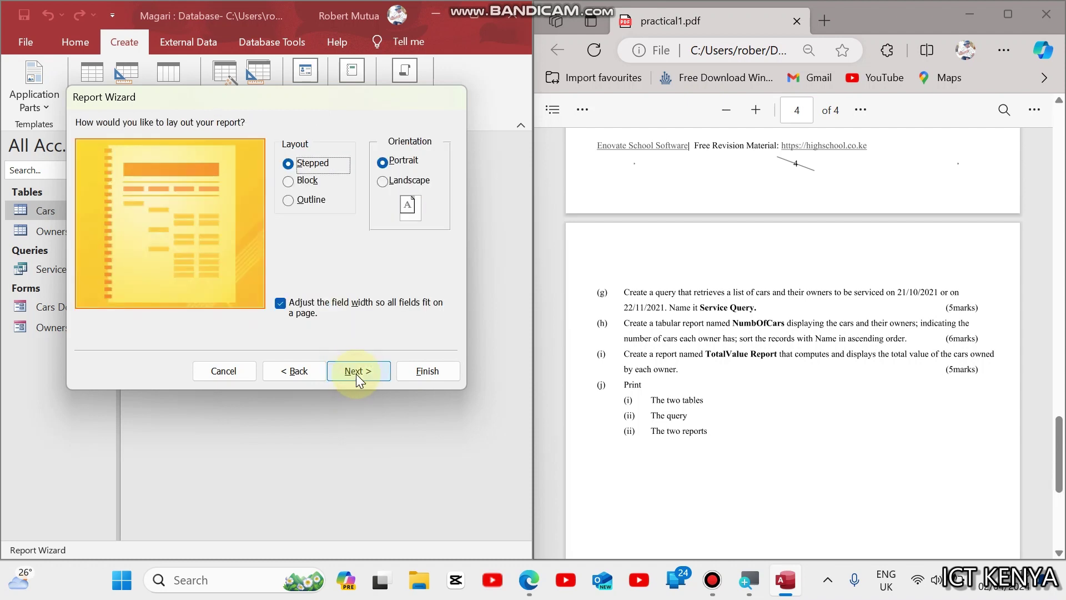
pyautogui.click(382, 179)
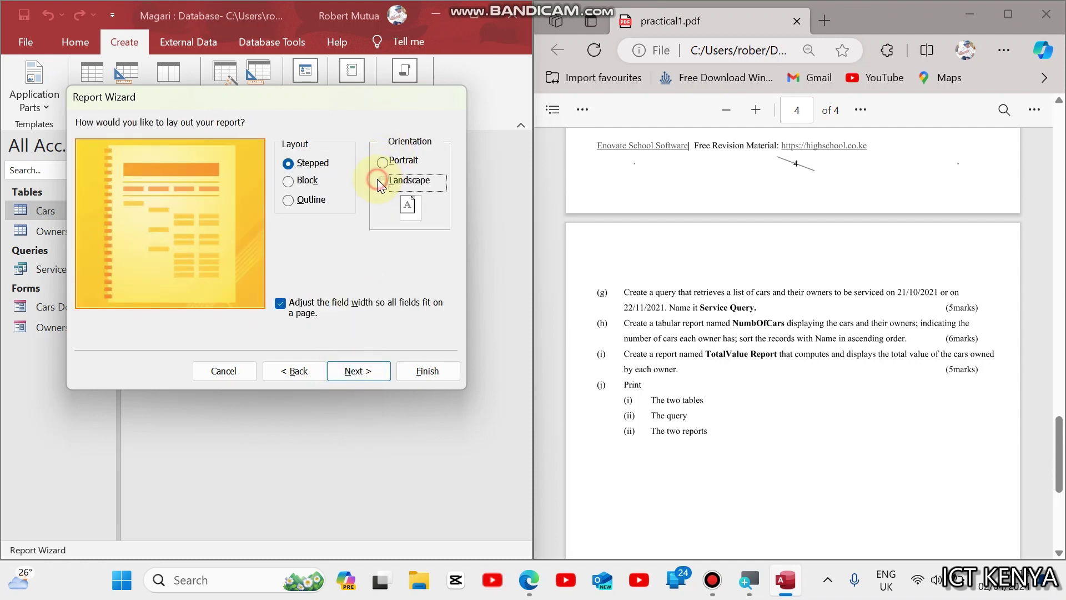
pyautogui.click(364, 371)
pyautogui.click(267, 146)
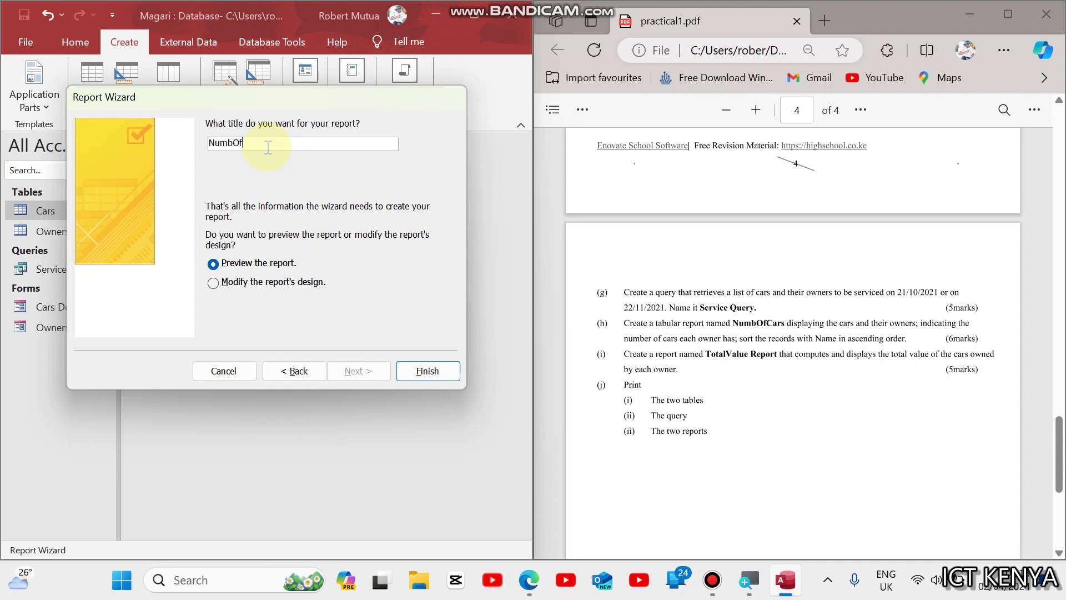
pyautogui.press('Return')
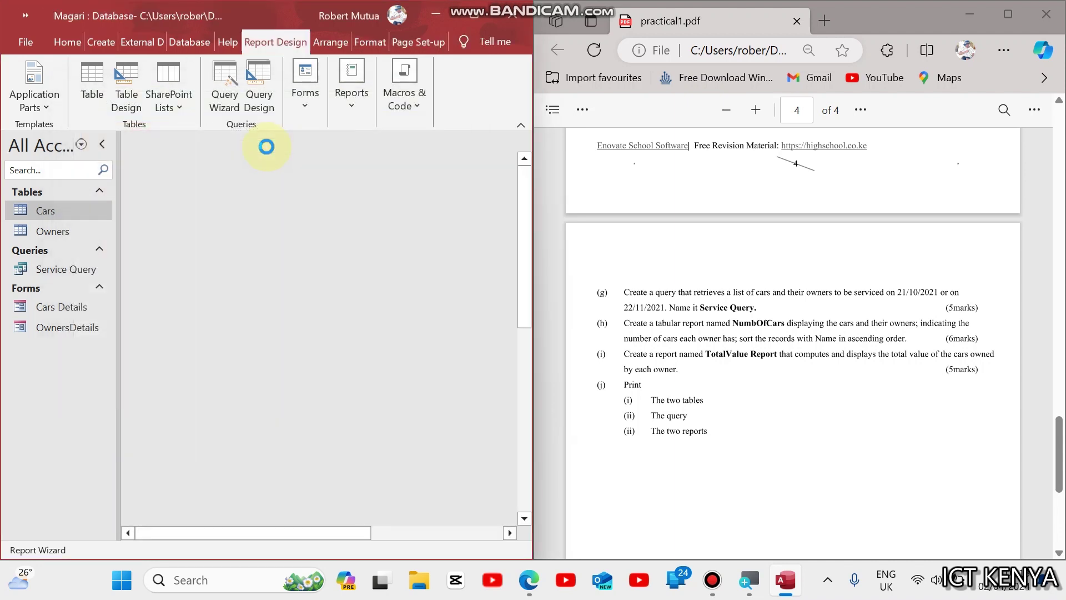
# Maximize Access, select the Type label and field in Design View, then show NumbOfCars in Report View.
pyautogui.click(475, 14)
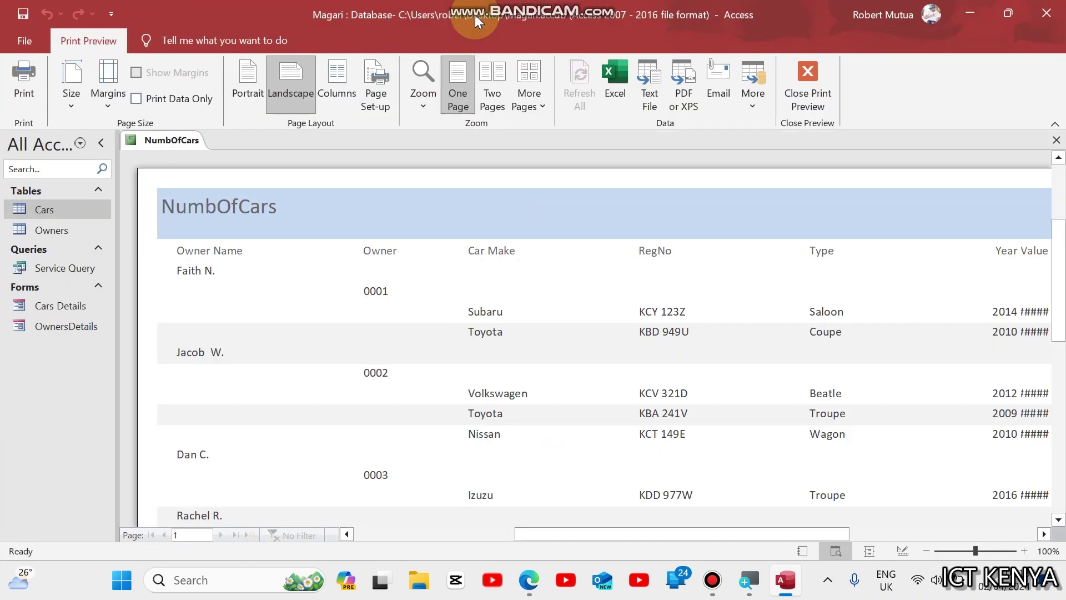
pyautogui.click(613, 311)
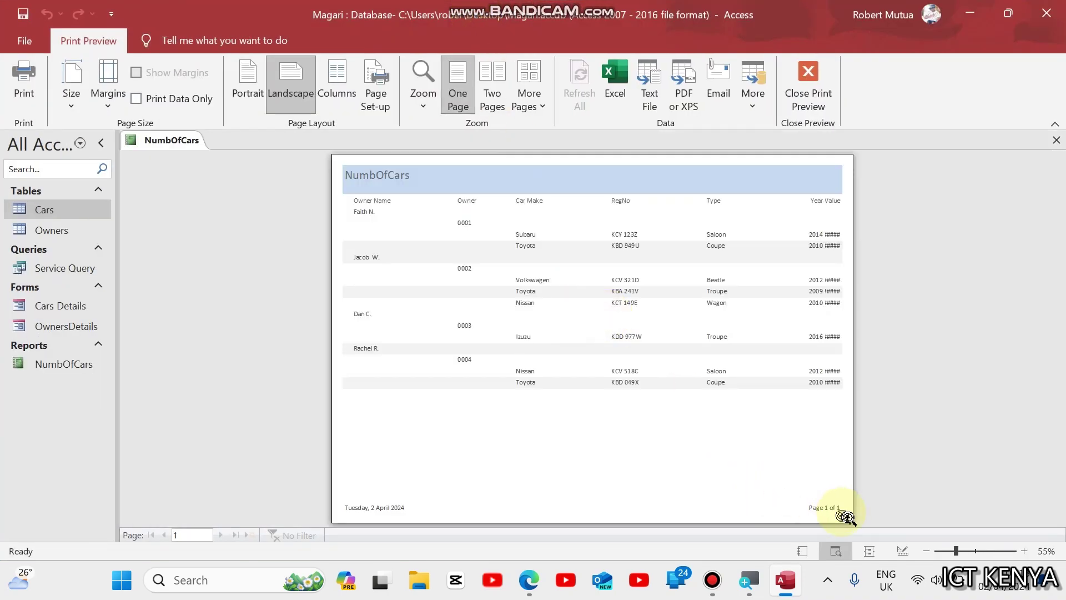
pyautogui.click(895, 546)
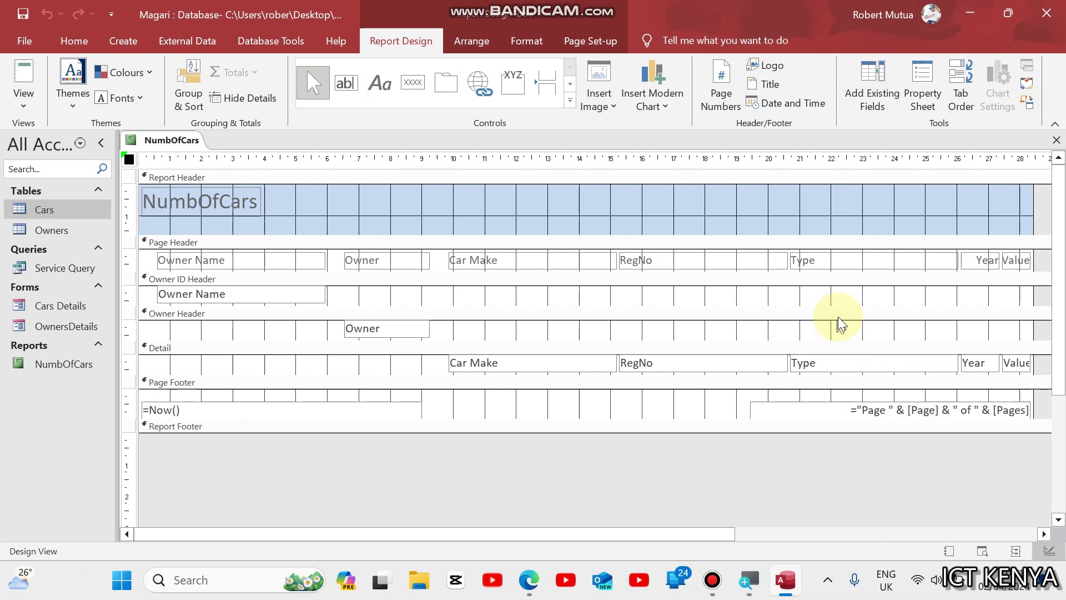
pyautogui.click(903, 262)
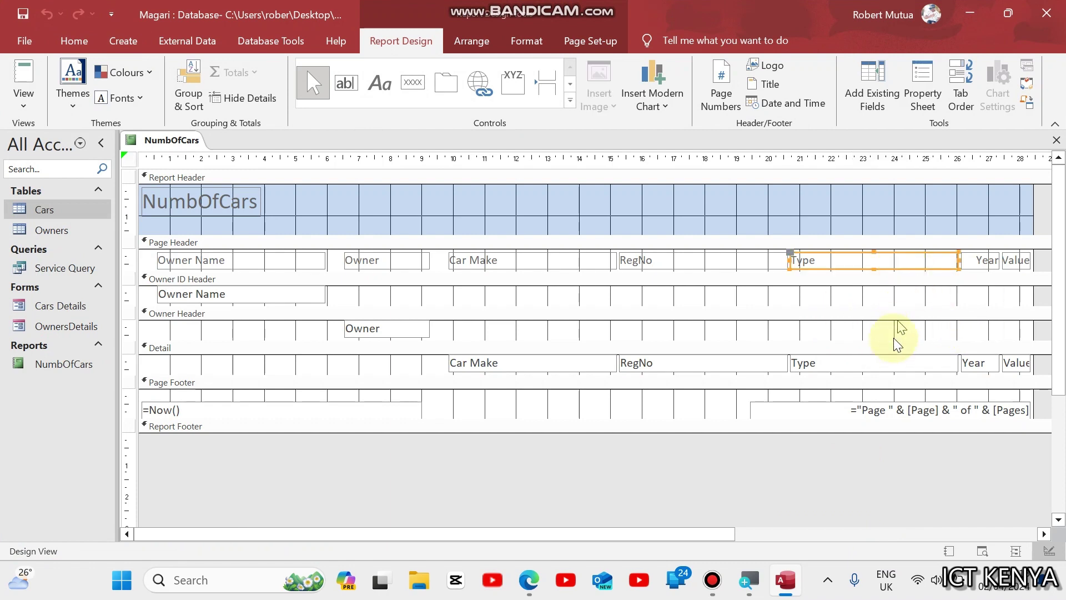
pyautogui.keyDown('shift'); pyautogui.click(892, 368); pyautogui.keyUp('shift')
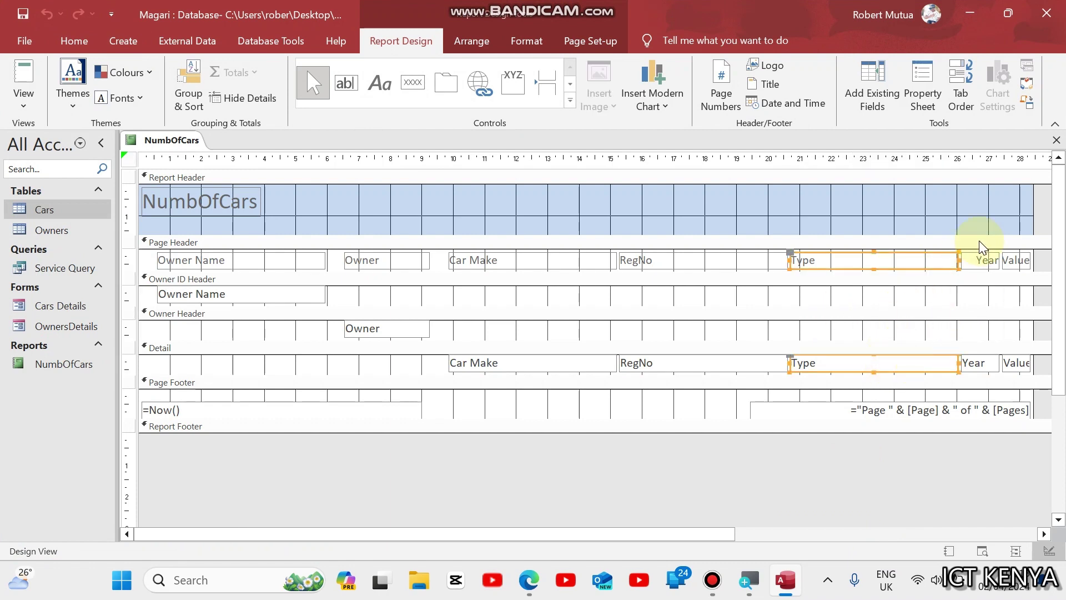
pyautogui.click(949, 550)
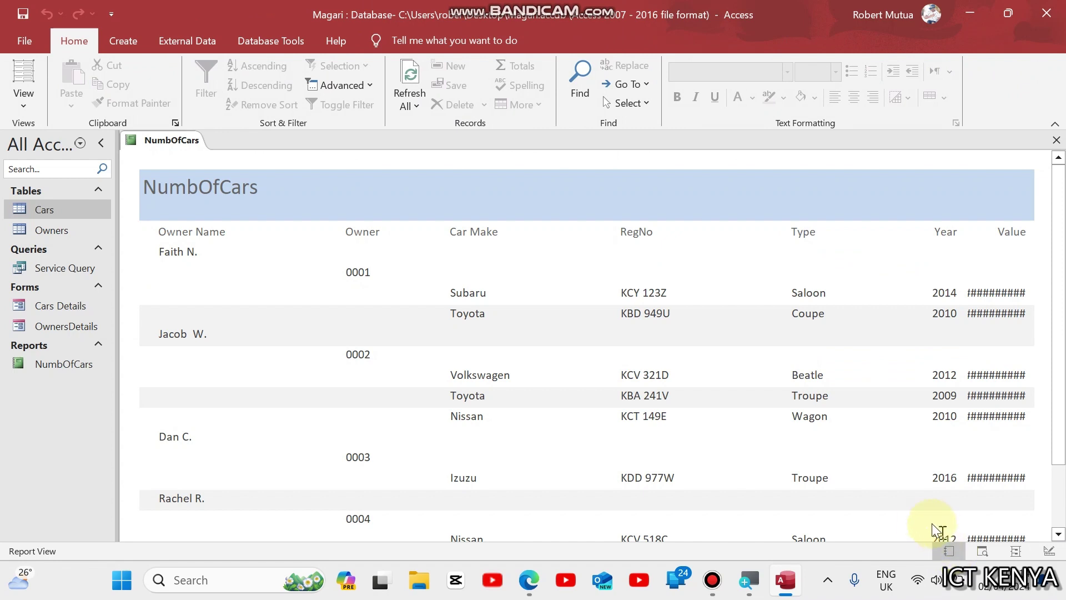
# In Layout View, narrow the Type column of the NumbOfCars report.
pyautogui.click(1015, 552)
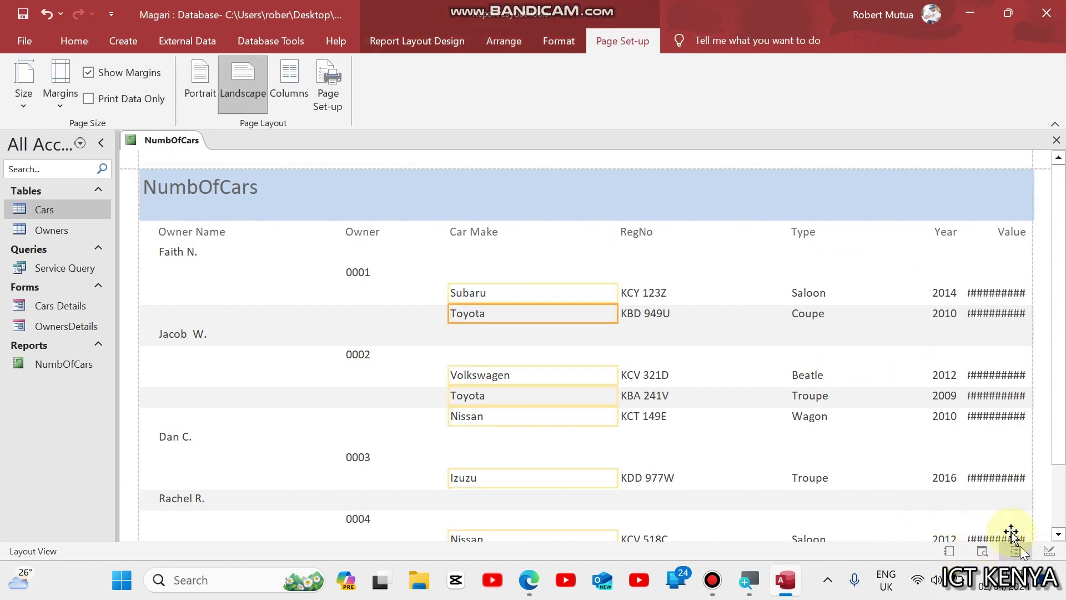
pyautogui.click(798, 229)
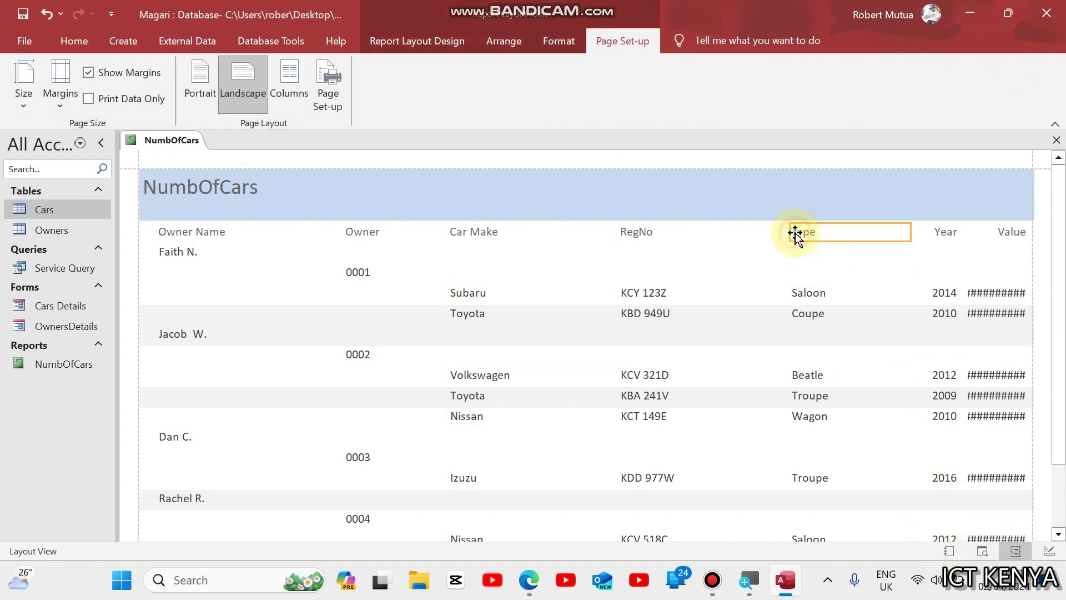
pyautogui.click(806, 295)
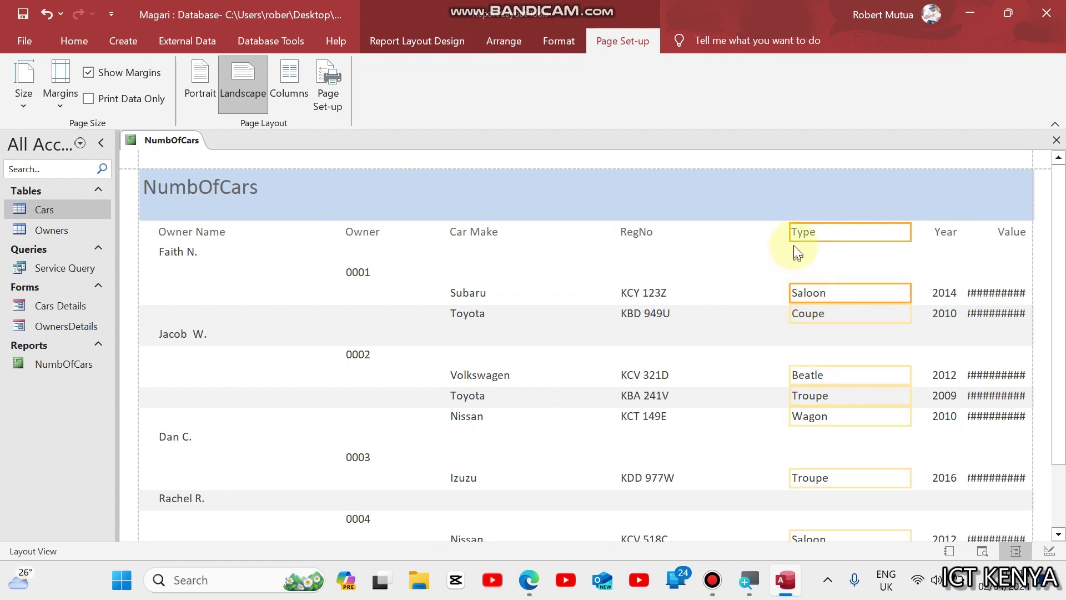
pyautogui.moveTo(790, 227); pyautogui.dragTo(698, 246)
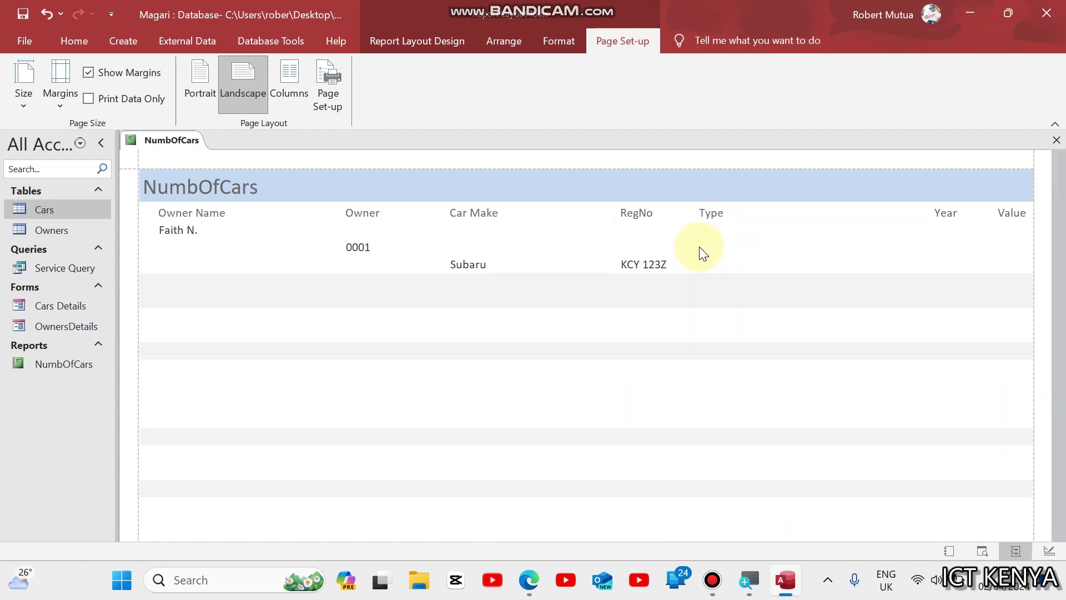
pyautogui.moveTo(909, 213); pyautogui.dragTo(804, 214)
# Move the Year column next to the Type column.
pyautogui.click(942, 216)
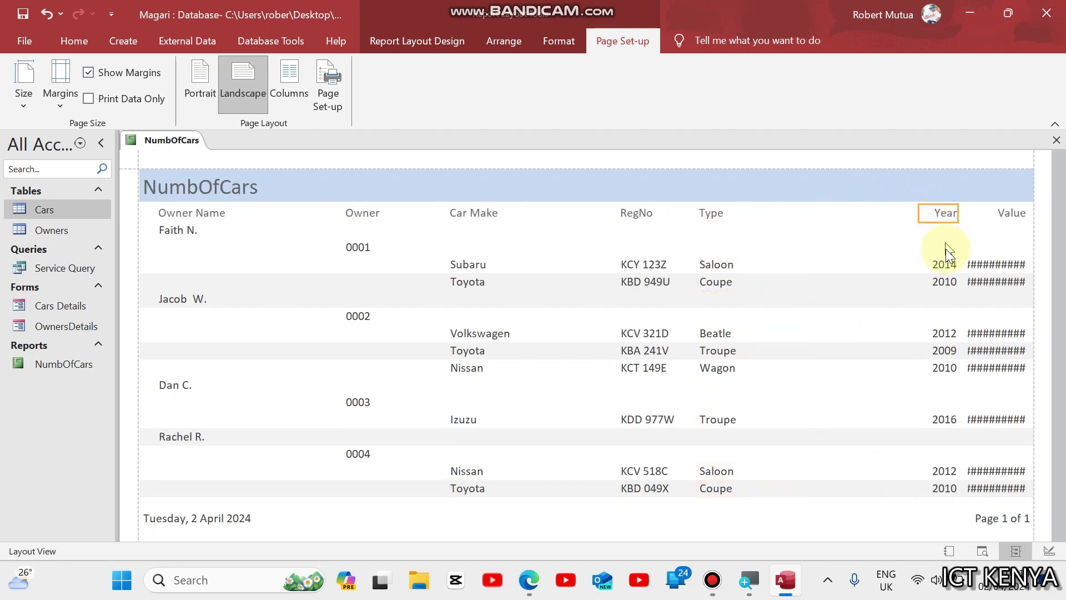
pyautogui.click(944, 265)
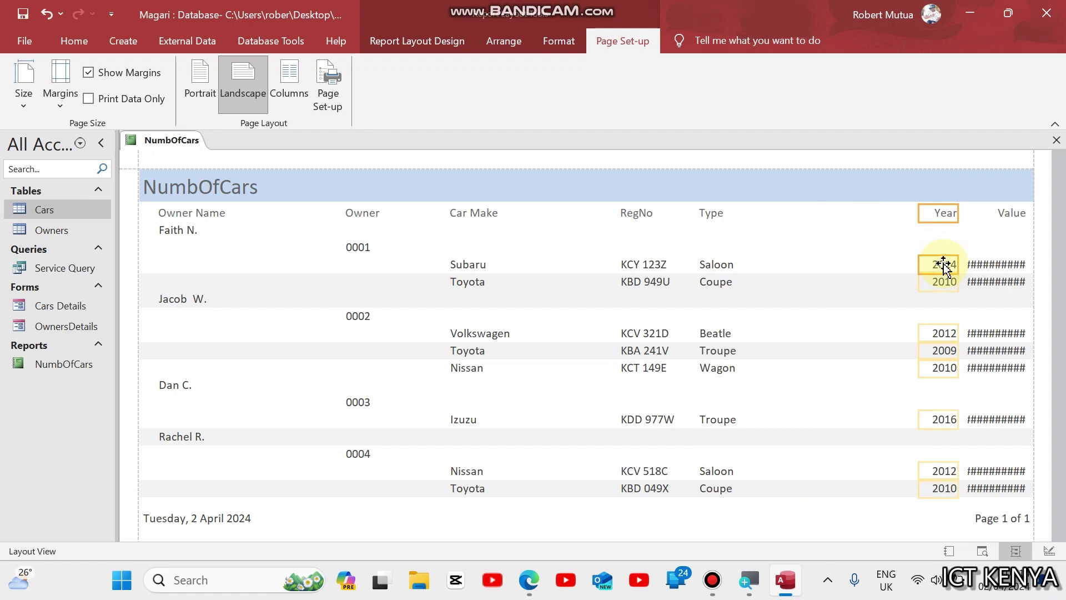
pyautogui.moveTo(944, 265); pyautogui.dragTo(947, 270)
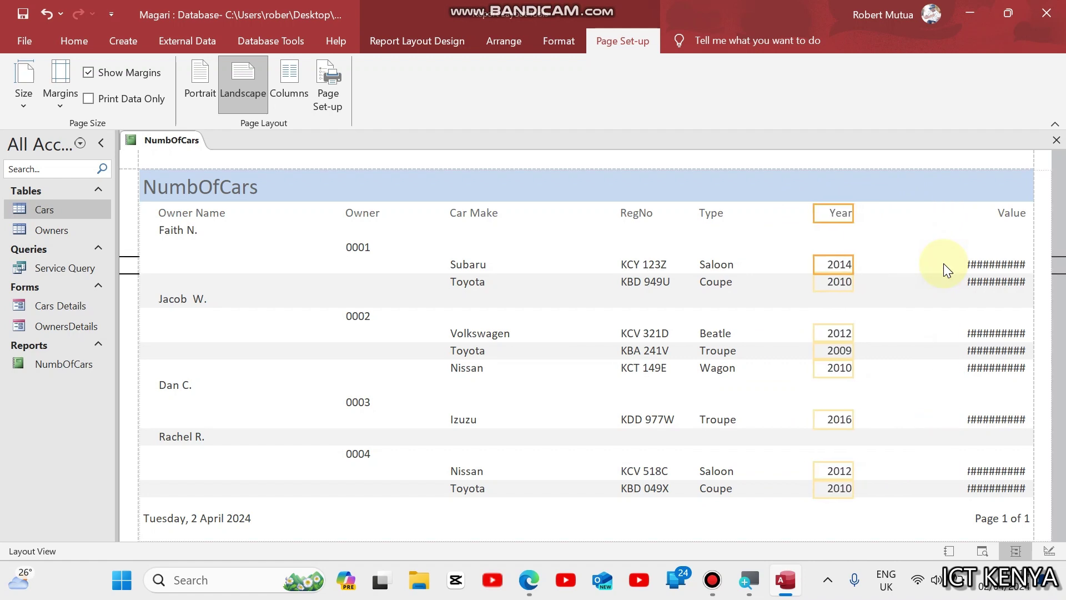
# Widen the Value column so full dollar amounts show, then check it in Report View.
pyautogui.click(1024, 217)
pyautogui.click(994, 272)
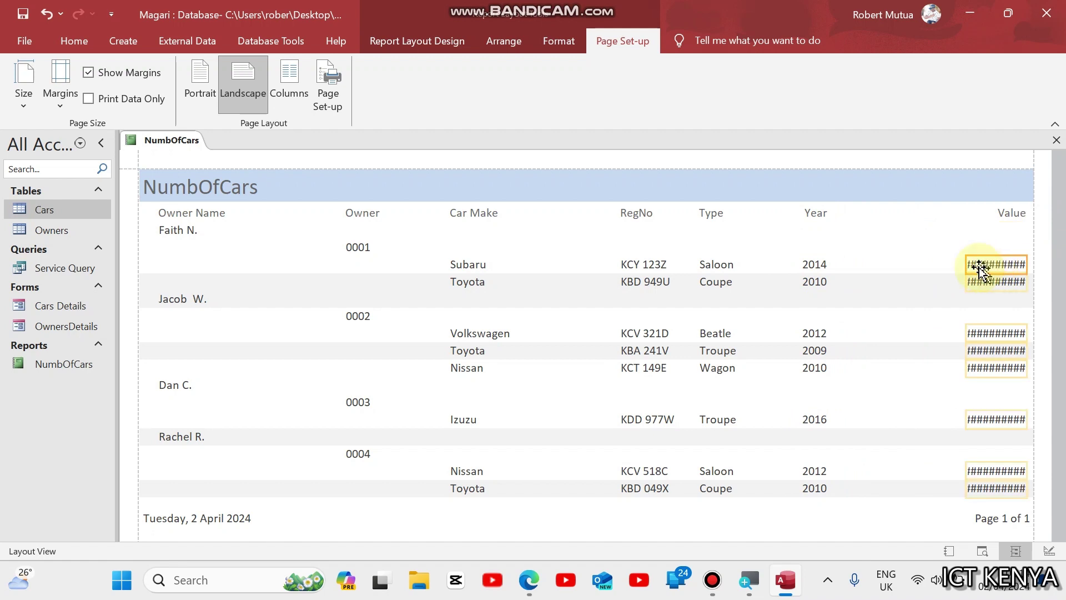
pyautogui.moveTo(965, 272); pyautogui.dragTo(852, 267)
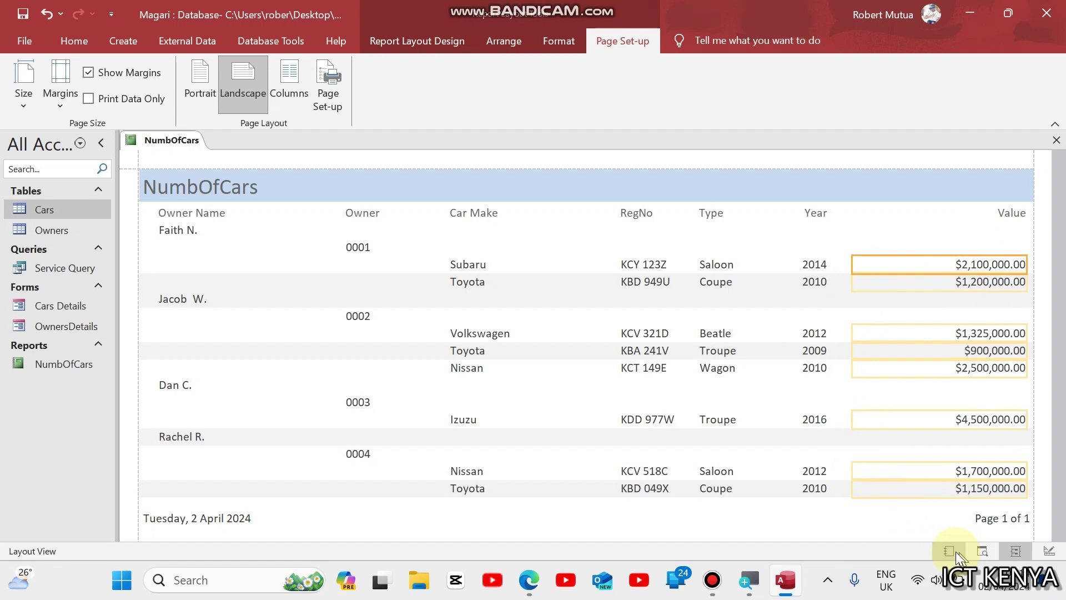
pyautogui.click(954, 550)
pyautogui.click(593, 292)
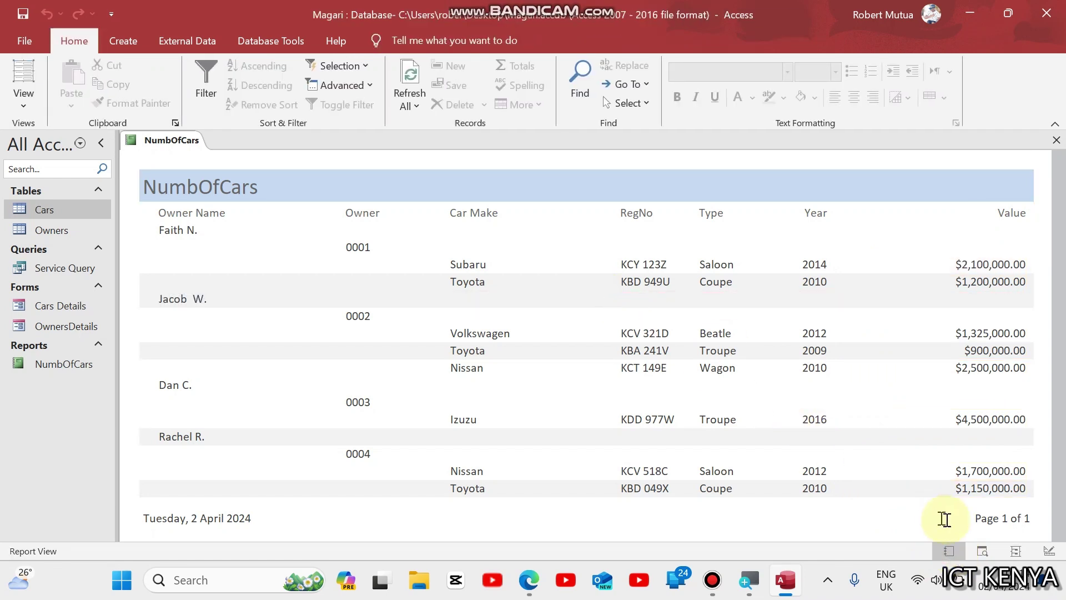
# Add a Count total on RegNo to the Owner ID group, shown in the group footer.
pyautogui.click(1042, 552)
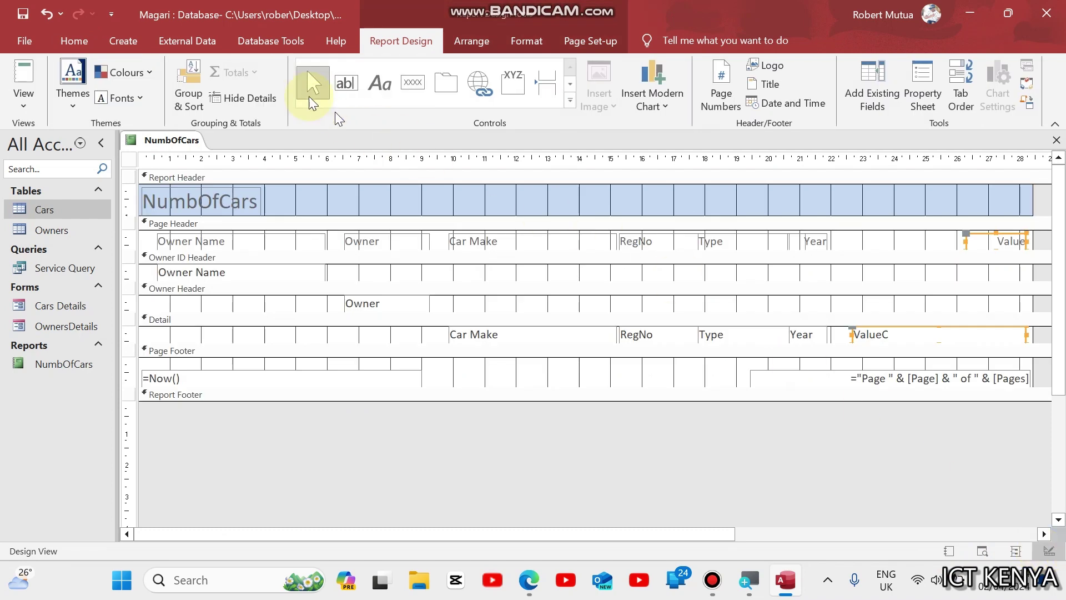
pyautogui.click(198, 77)
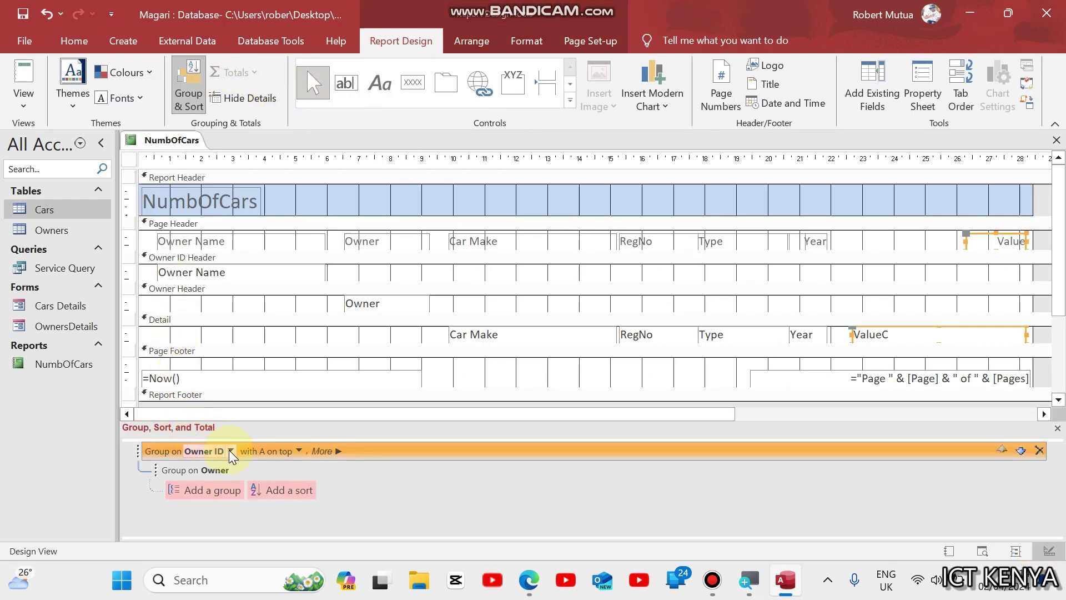
pyautogui.click(327, 451)
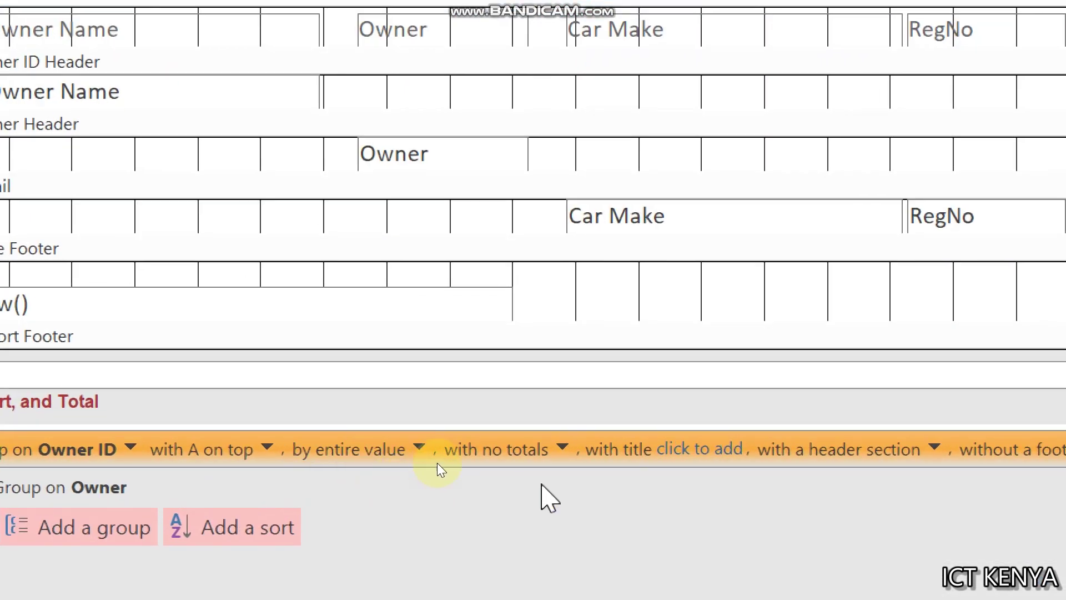
pyautogui.click(561, 450)
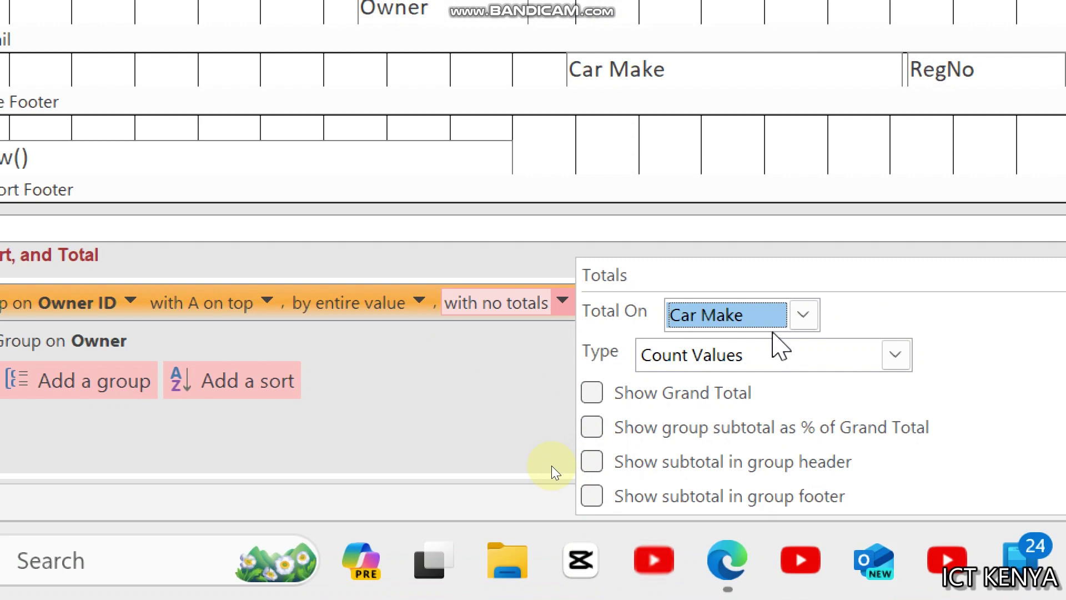
pyautogui.click(802, 315)
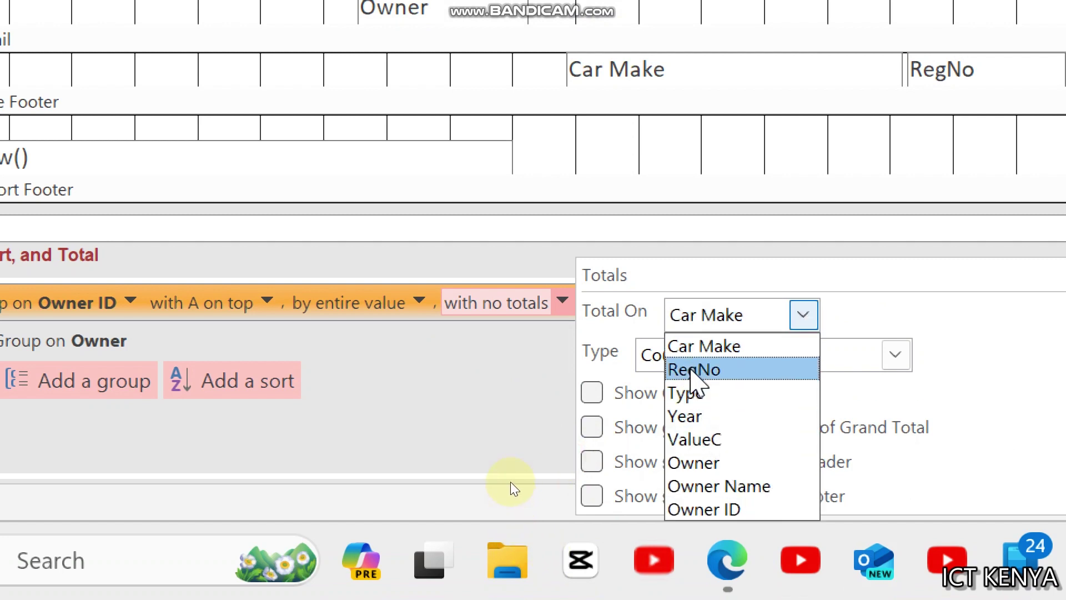
pyautogui.click(700, 375)
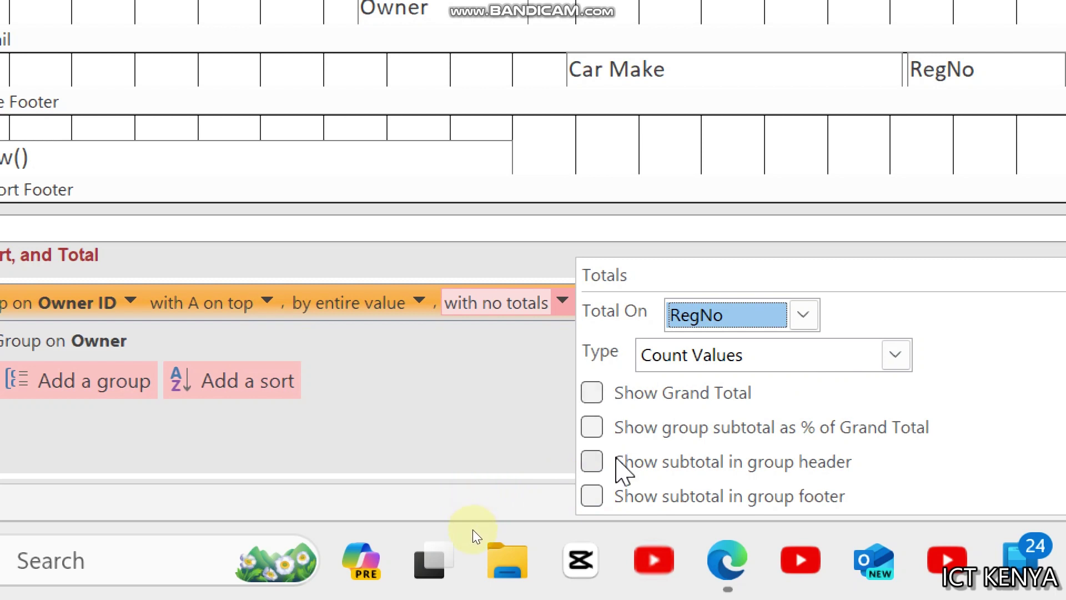
pyautogui.click(594, 499)
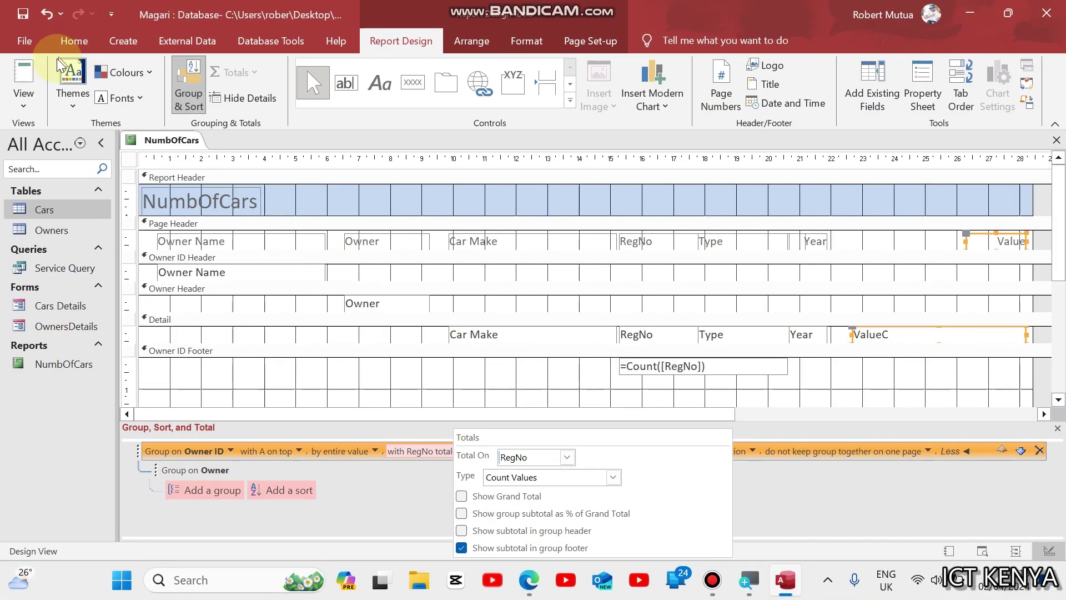
# Preview each owner's car counts (2, 3, 1) in Report View, then return to Design View.
pyautogui.click(34, 77)
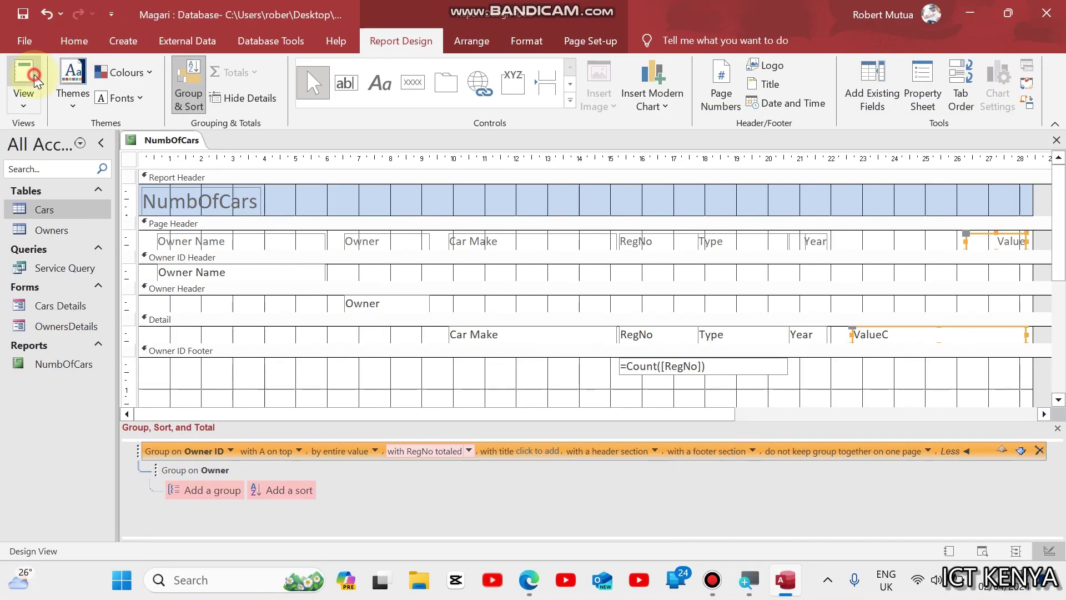
pyautogui.click(35, 80)
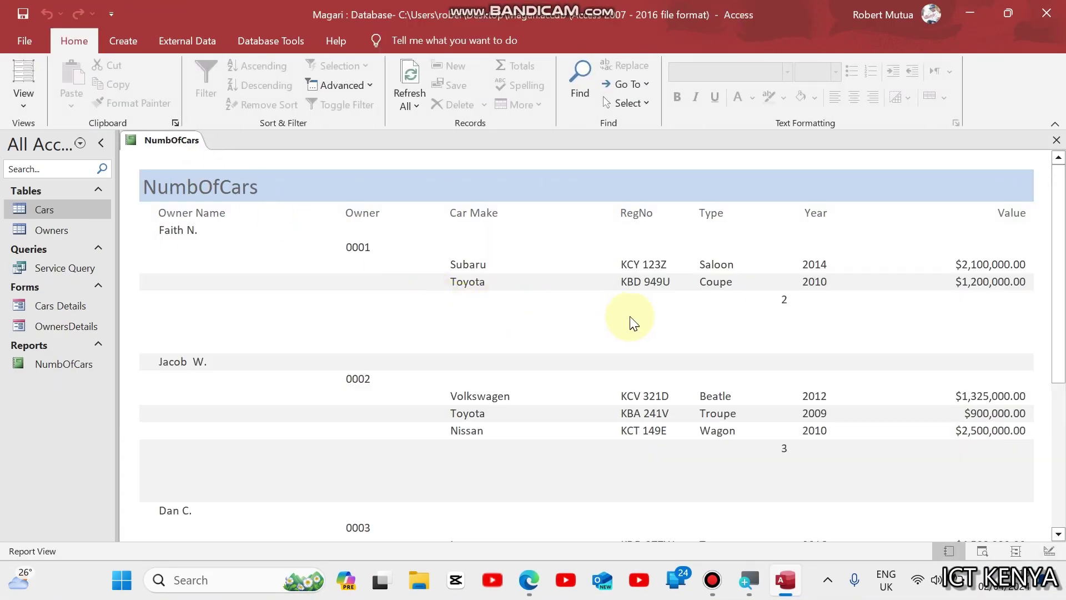
pyautogui.click(743, 419)
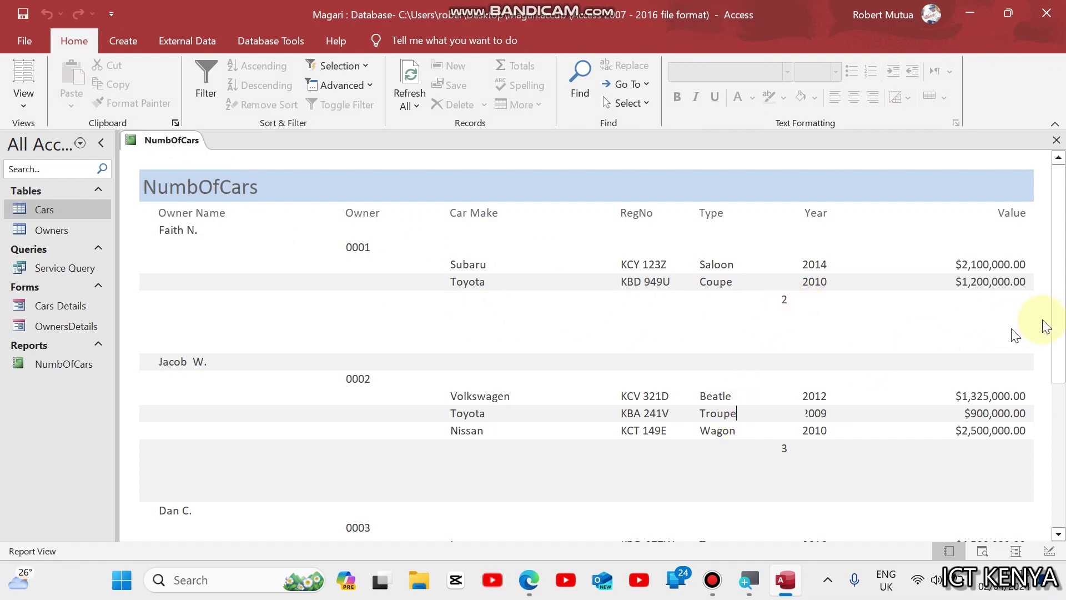
pyautogui.moveTo(1061, 317); pyautogui.dragTo(1060, 525)
pyautogui.scroll(-3, 1062, 519)
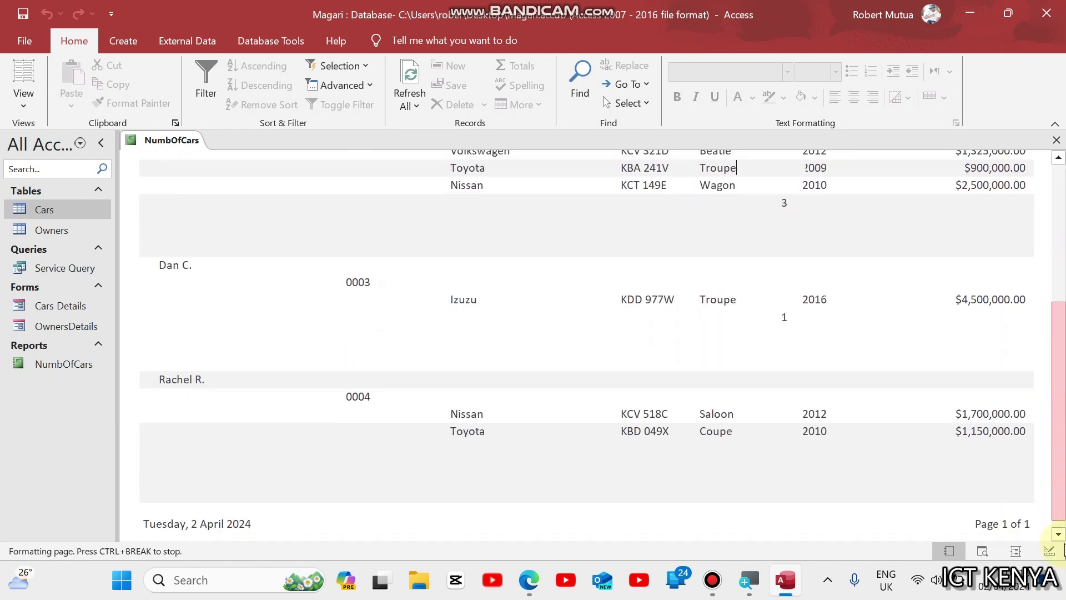
pyautogui.scroll(5, 1023, 261)
pyautogui.scroll(2, 1017, 223)
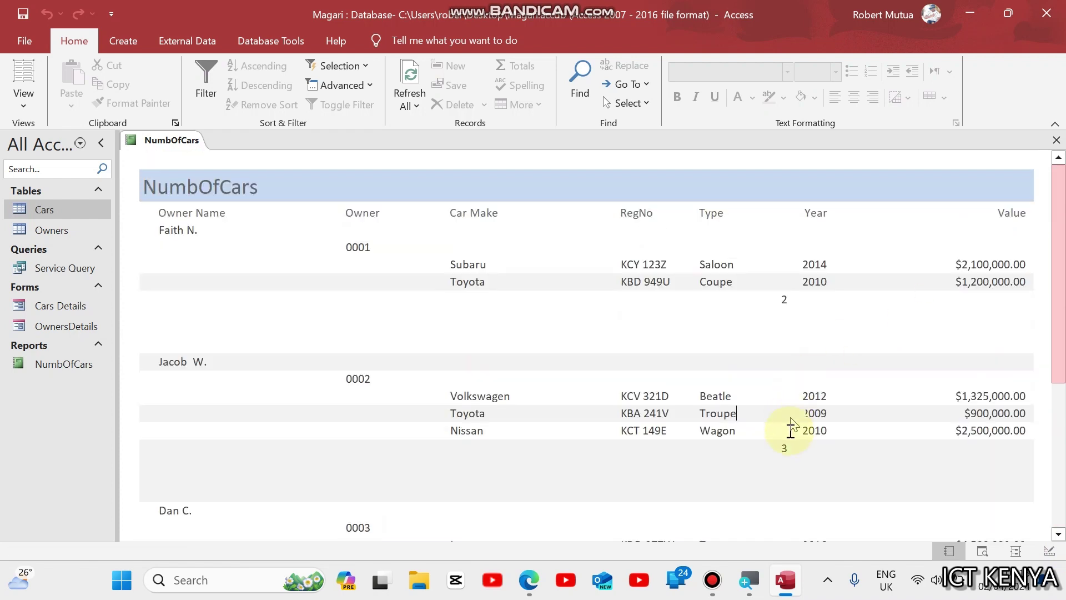
pyautogui.click(1050, 552)
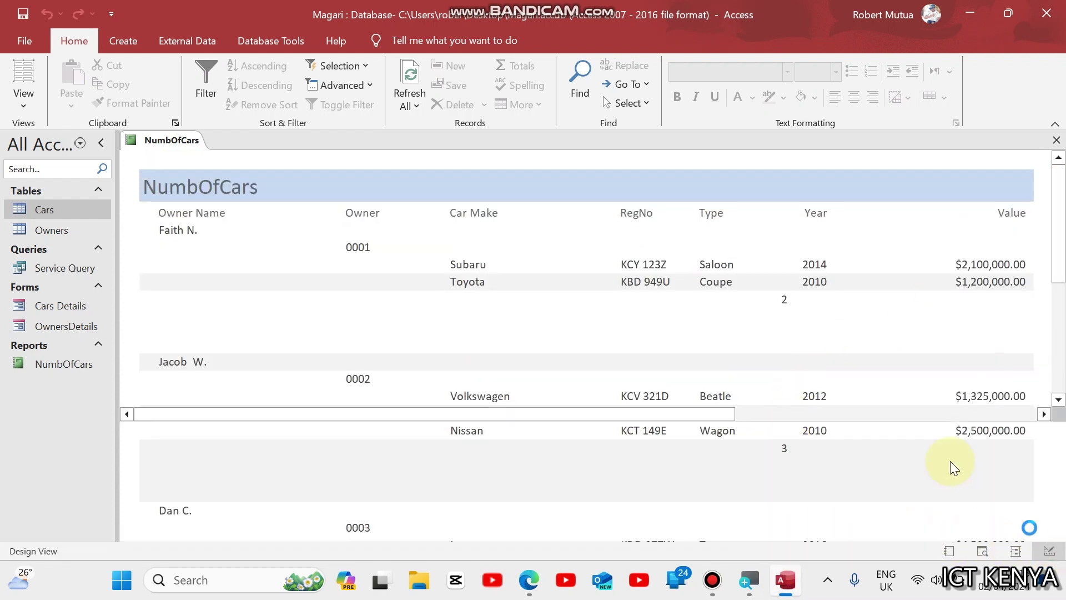
# Add a 'No of Cars' label left of the =Count([RegNo]) box in the Owner ID footer.
pyautogui.click(621, 369)
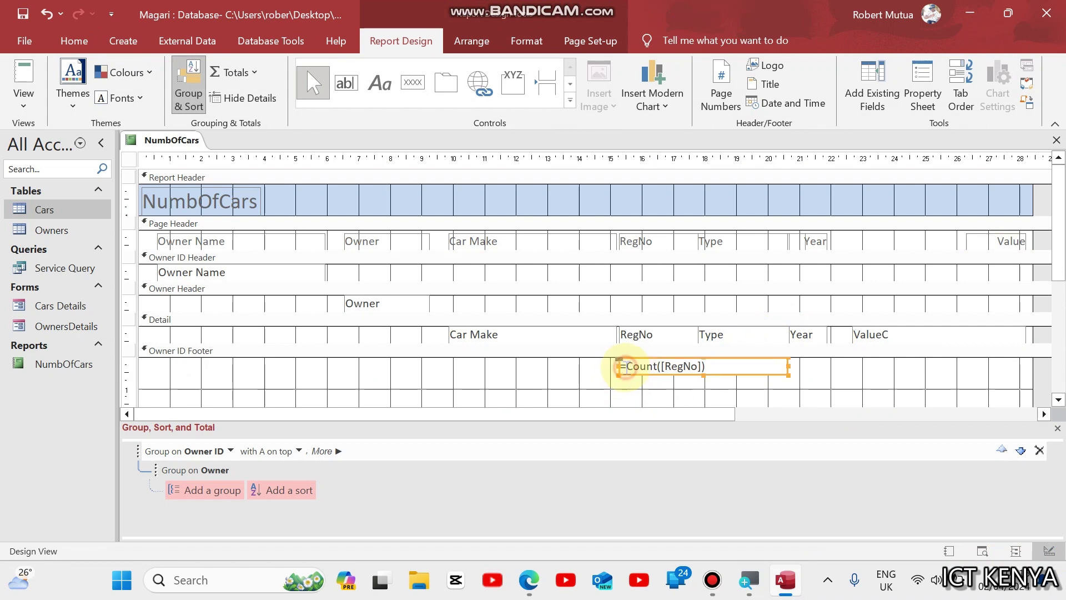
pyautogui.click(385, 87)
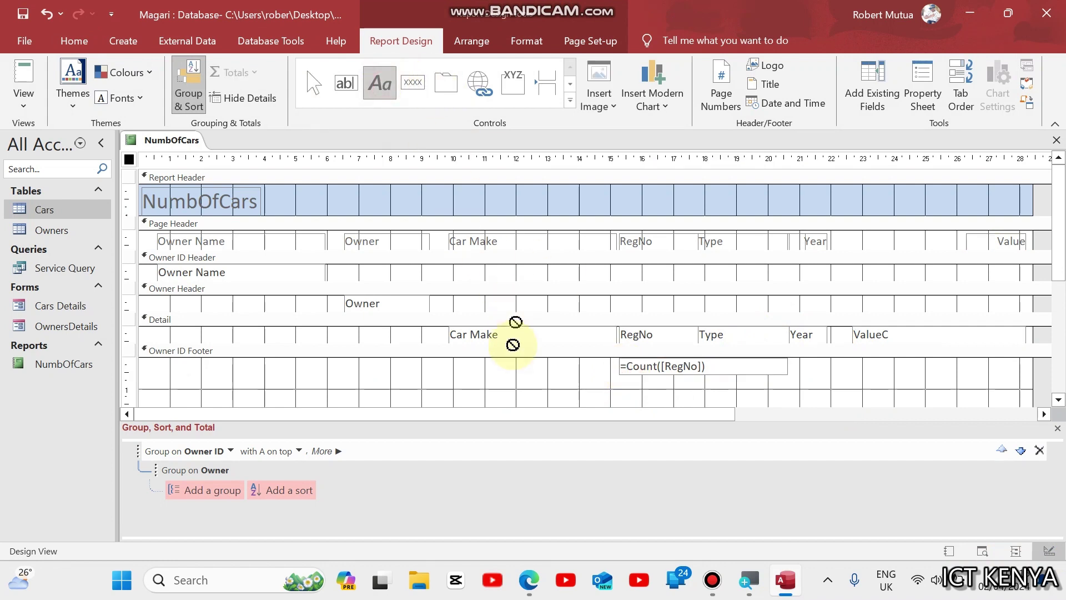
pyautogui.moveTo(505, 357); pyautogui.dragTo(615, 377)
pyautogui.click(573, 373)
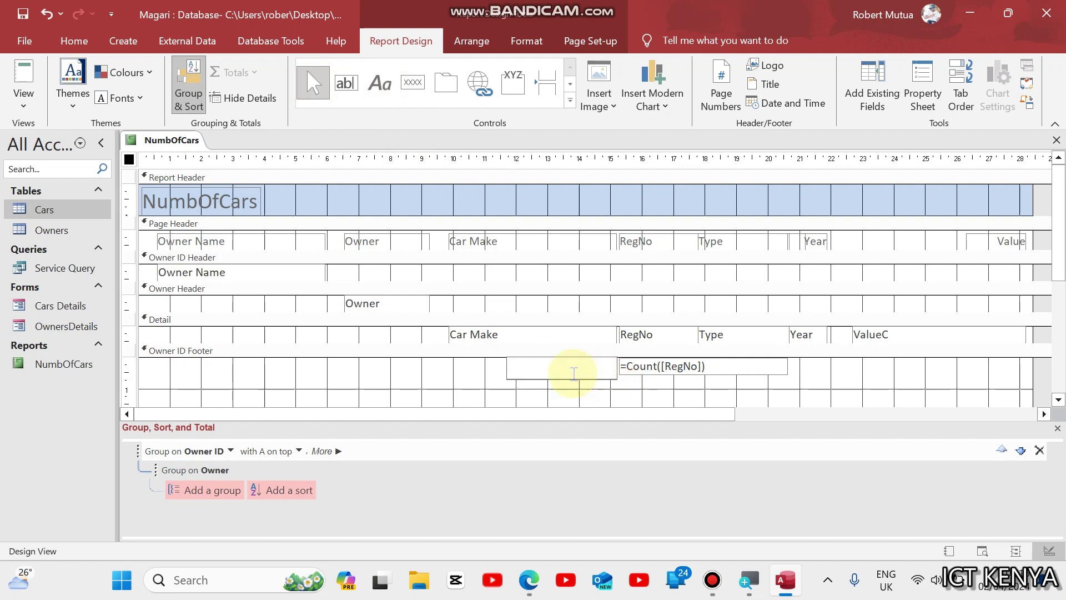
pyautogui.write('M')
pyautogui.press('BackSpace')
pyautogui.write('No of ')
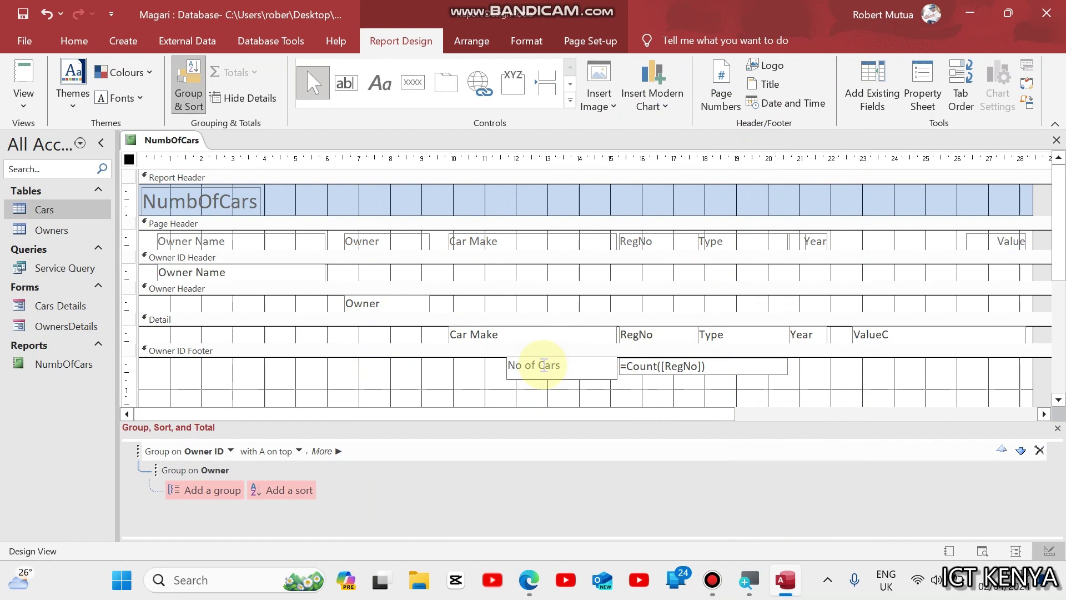
pyautogui.write('Cars')
pyautogui.click(549, 393)
# Resize the No of Cars label to sit beside the count and preview the report.
pyautogui.click(544, 372)
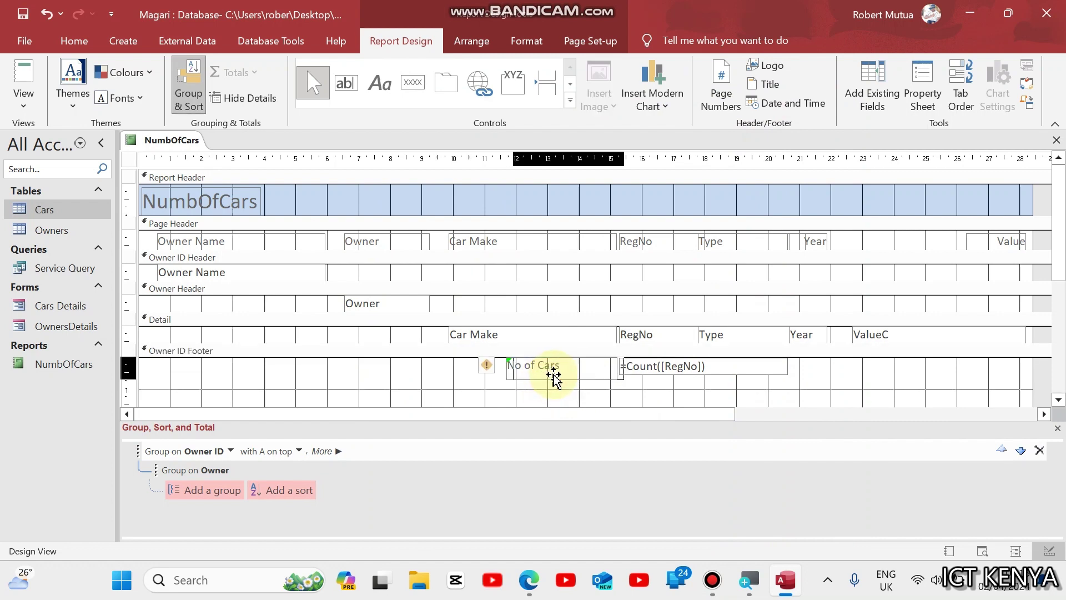
pyautogui.click(550, 376)
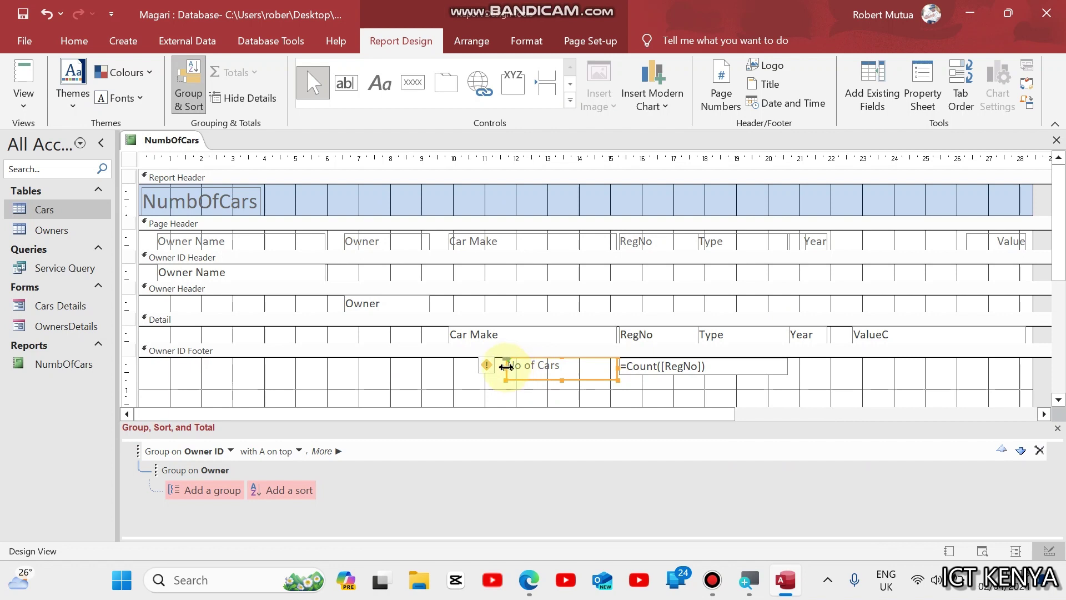
pyautogui.moveTo(507, 366); pyautogui.dragTo(553, 365)
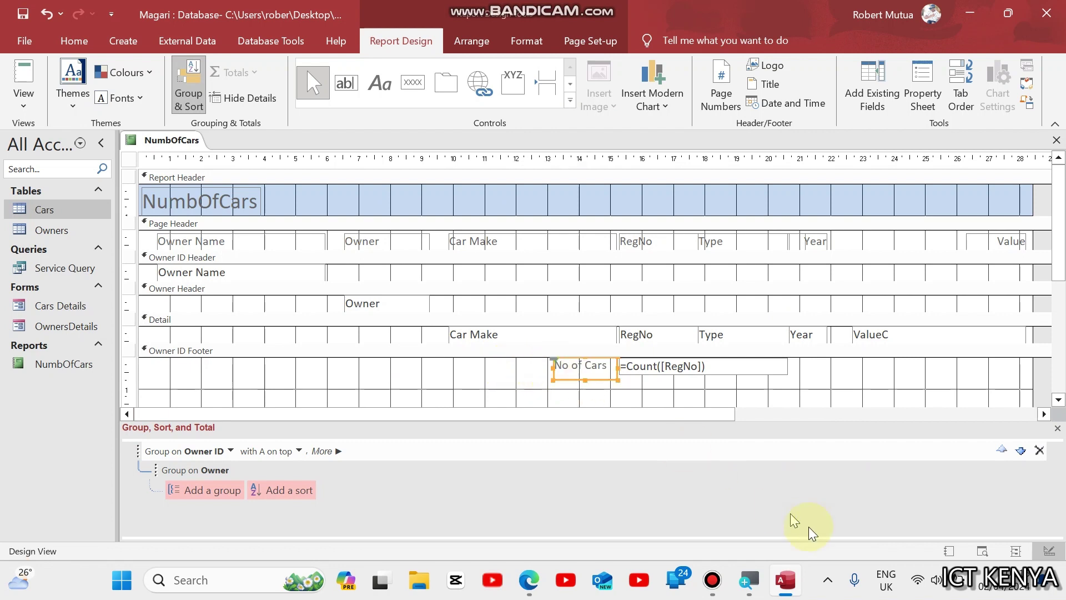
pyautogui.click(949, 551)
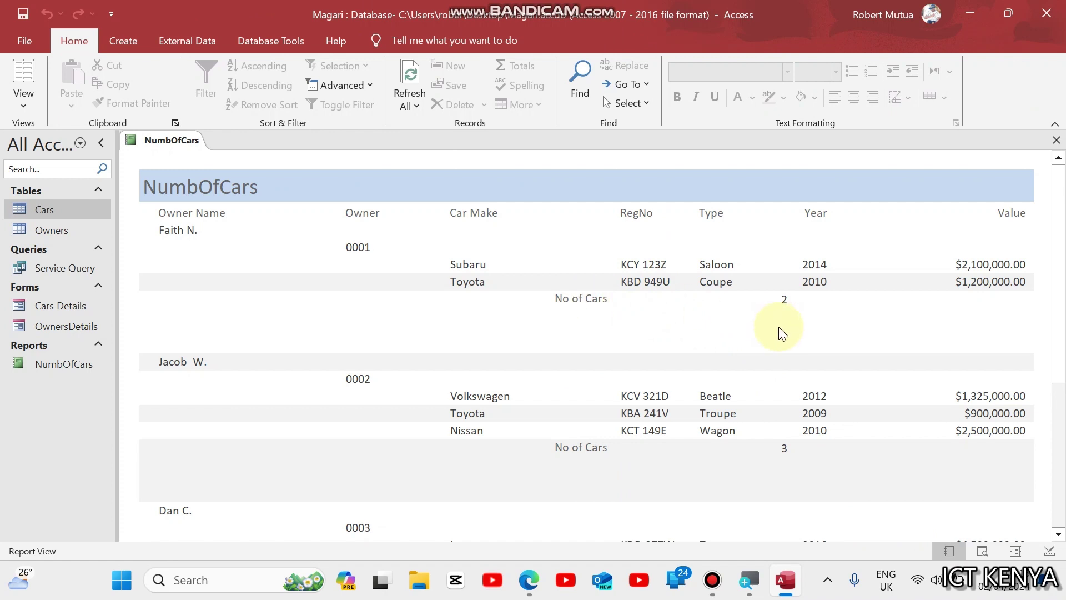
pyautogui.scroll(-5, 780, 327)
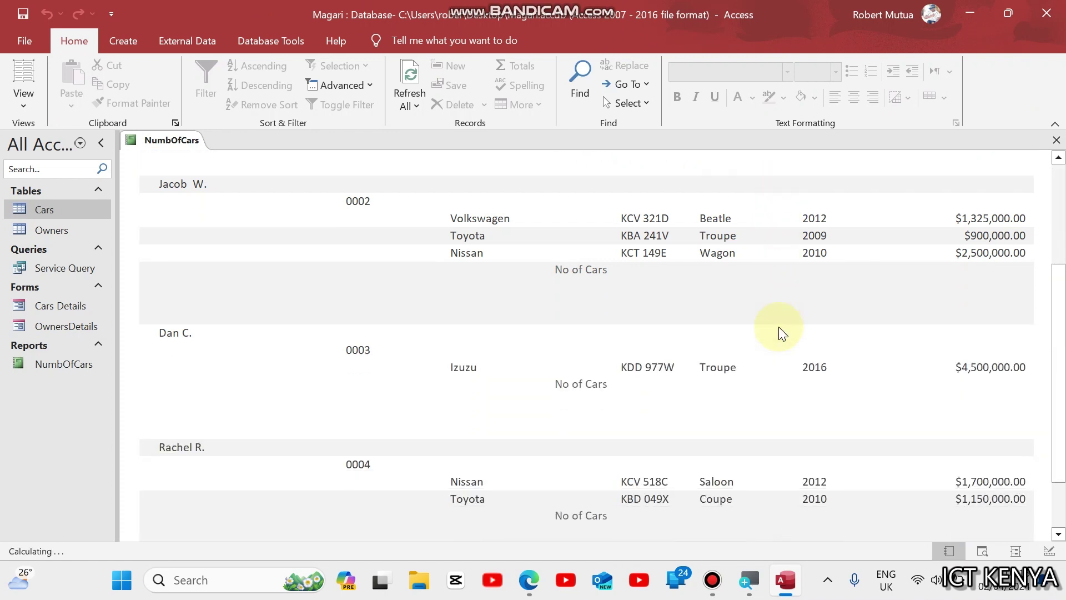
pyautogui.scroll(-1, 779, 326)
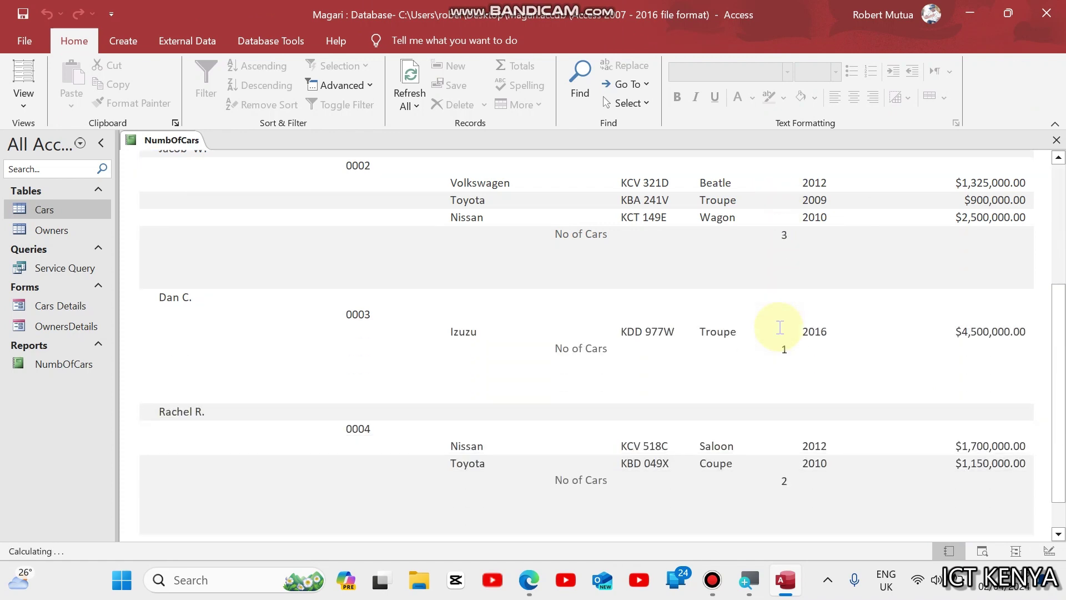
# Close the NumbOfCars report, saving its design changes, and bring up the practical questions PDF.
pyautogui.rightClick(166, 141)
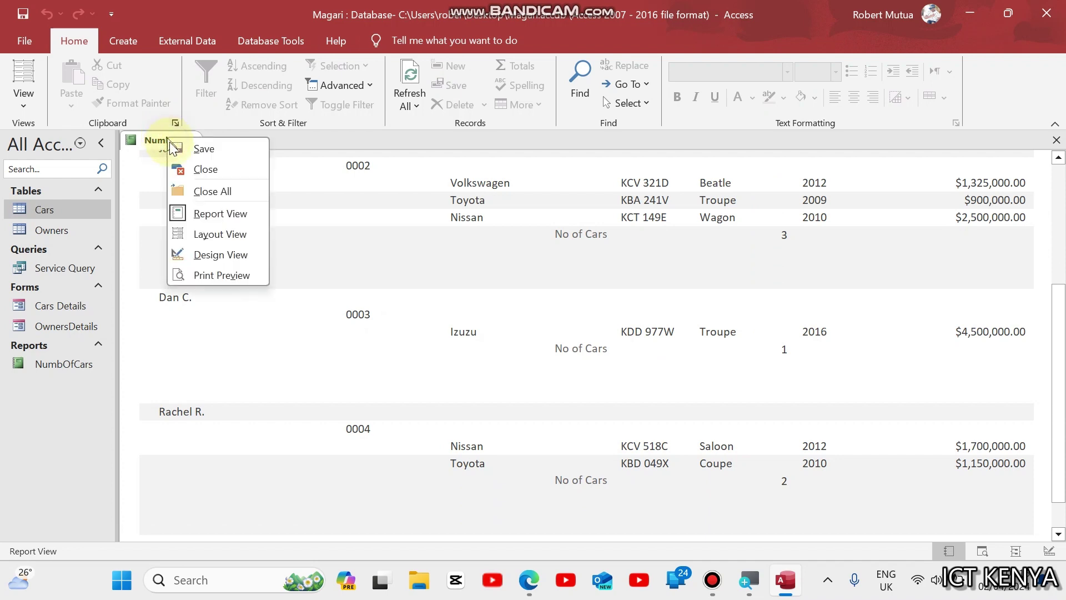
pyautogui.click(191, 176)
pyautogui.click(468, 334)
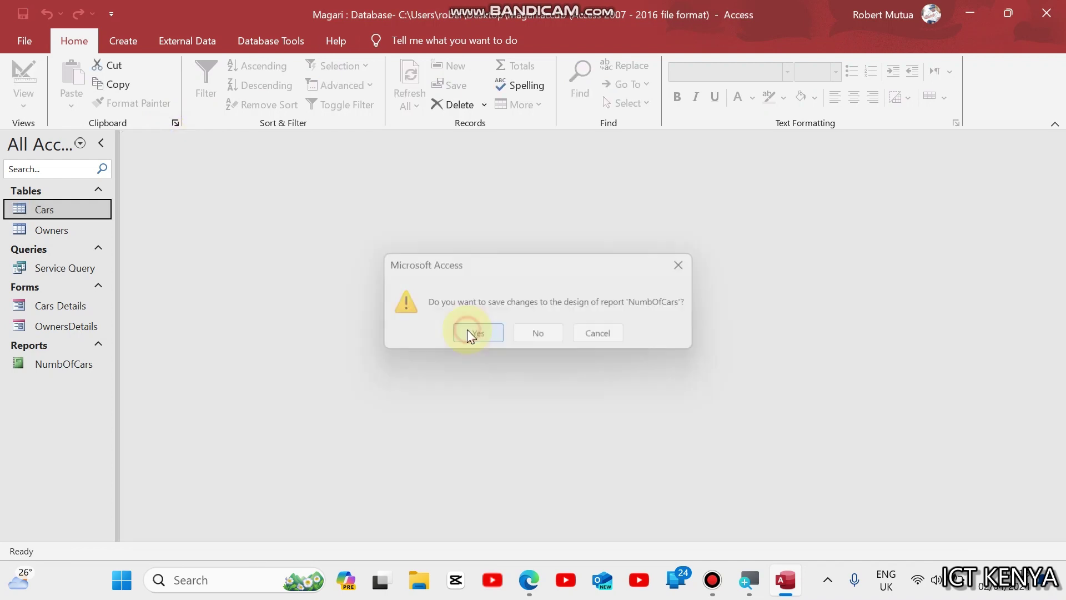
pyautogui.click(529, 579)
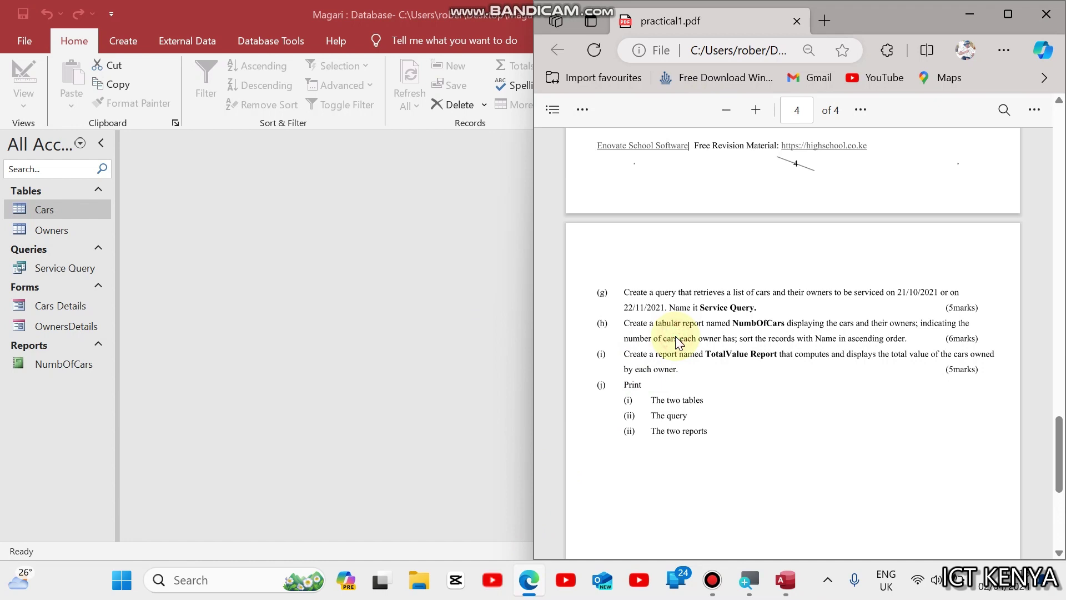
pyautogui.scroll(-1, 675, 335)
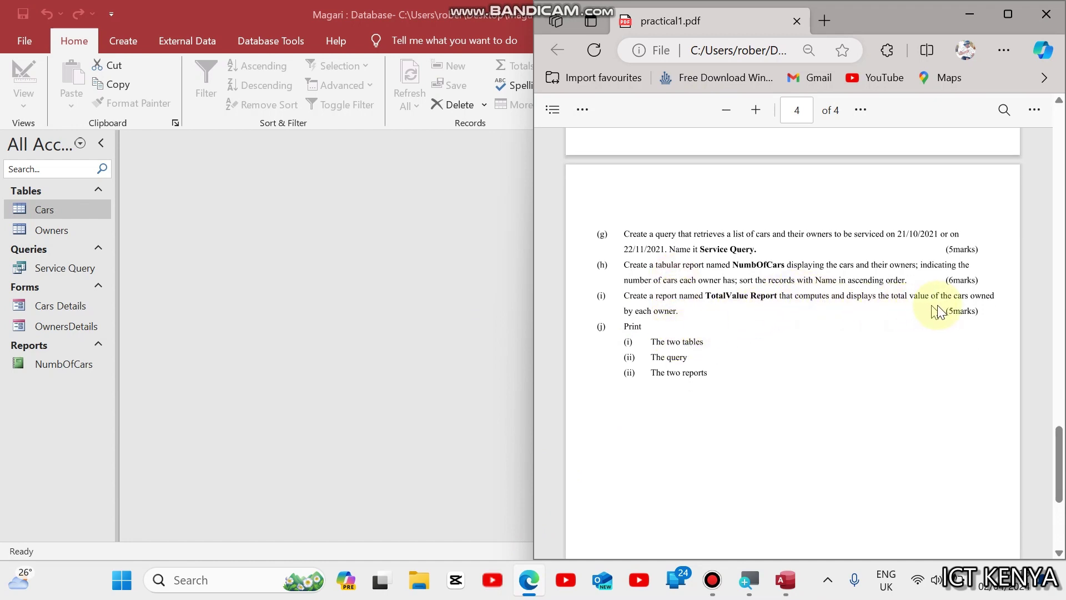
# Start the Report Wizard and add Owner ID and Owner Name from the Owners table.
pyautogui.click(353, 309)
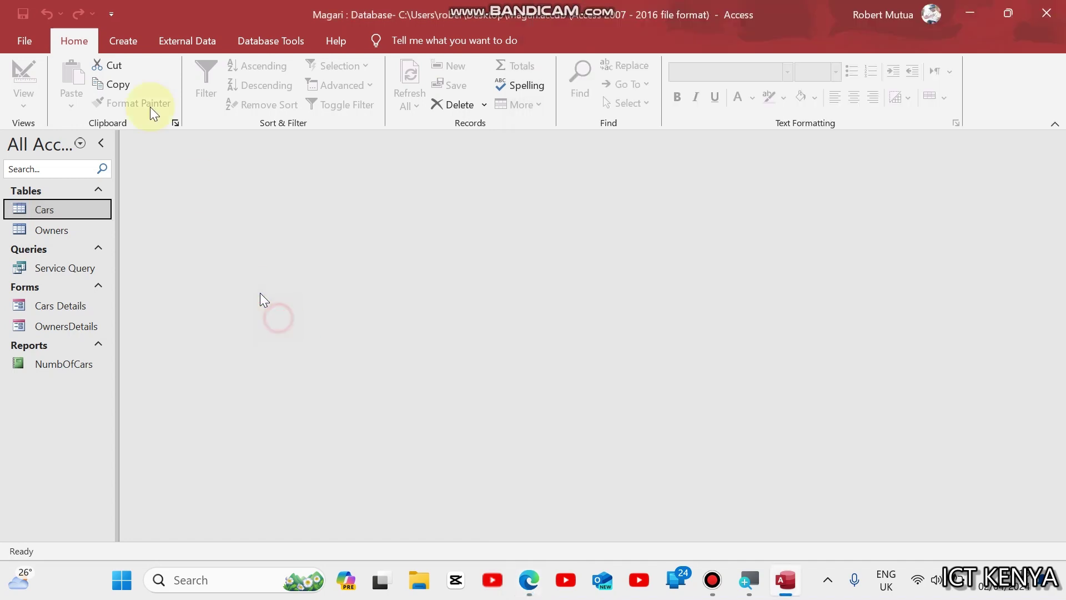
pyautogui.click(123, 39)
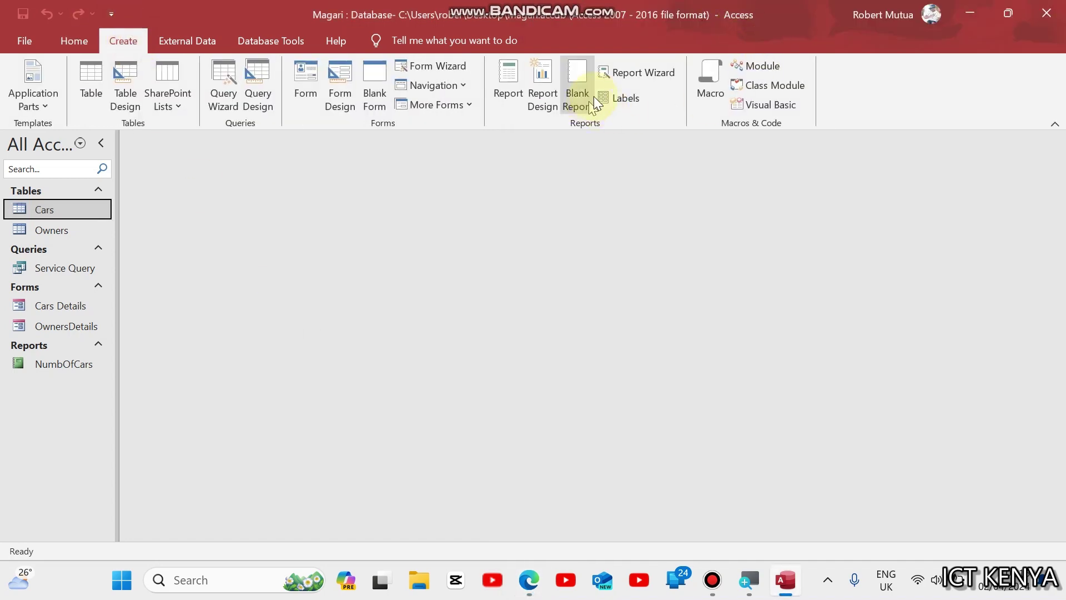
pyautogui.click(635, 74)
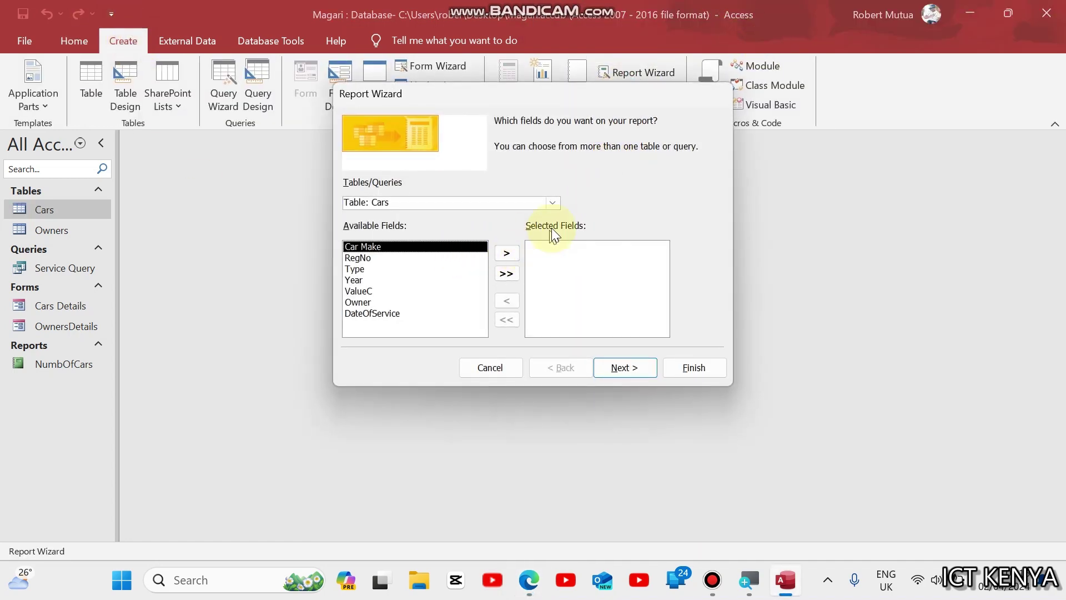
pyautogui.click(554, 204)
pyautogui.click(450, 226)
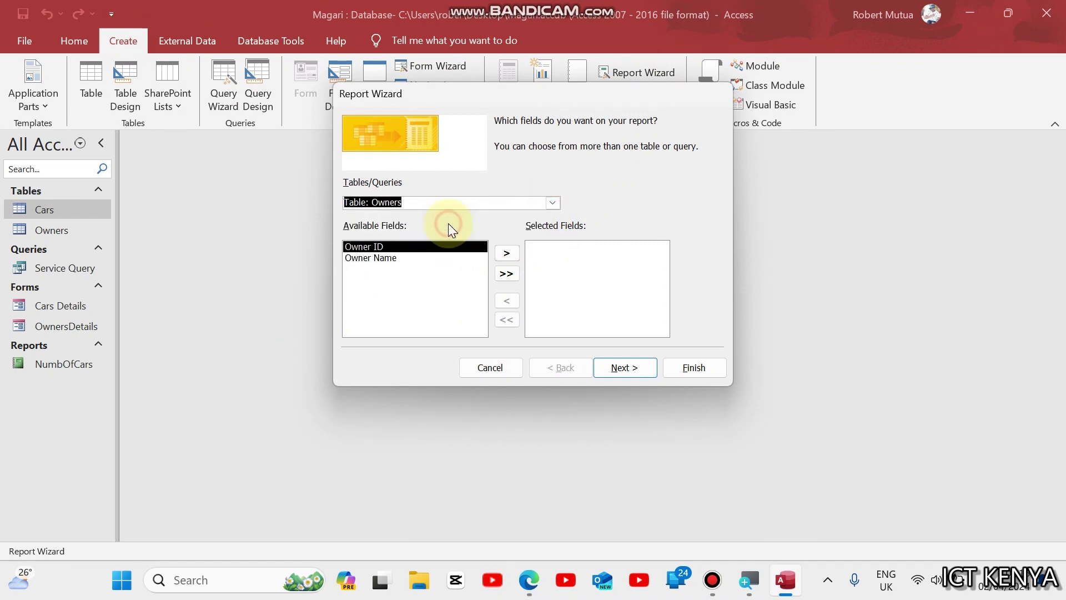
pyautogui.doubleClick(505, 253)
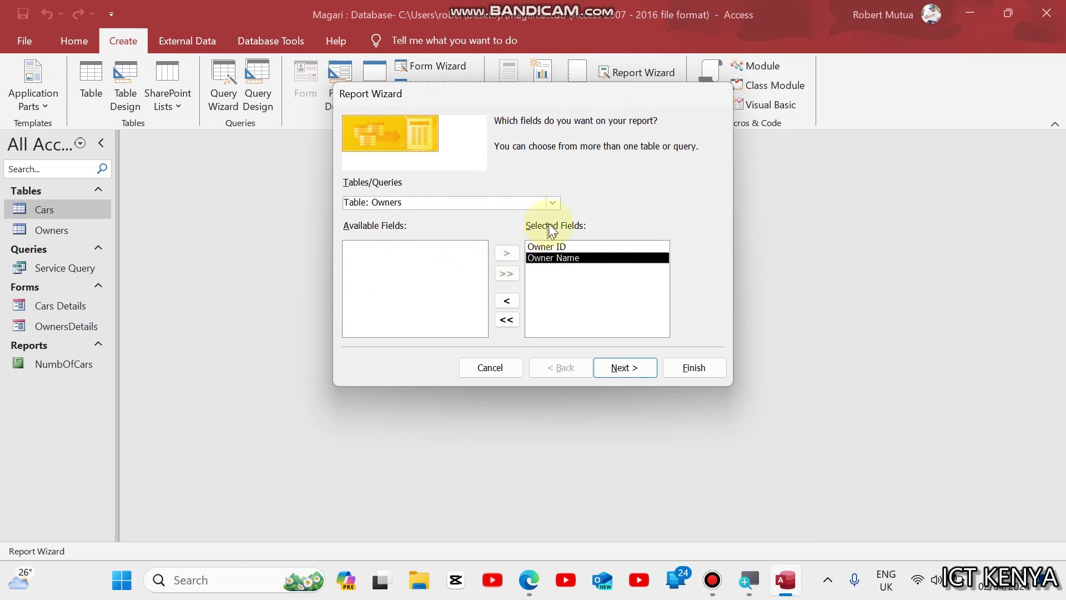
# Add the RegNo and ValueC fields from the Cars table.
pyautogui.click(552, 203)
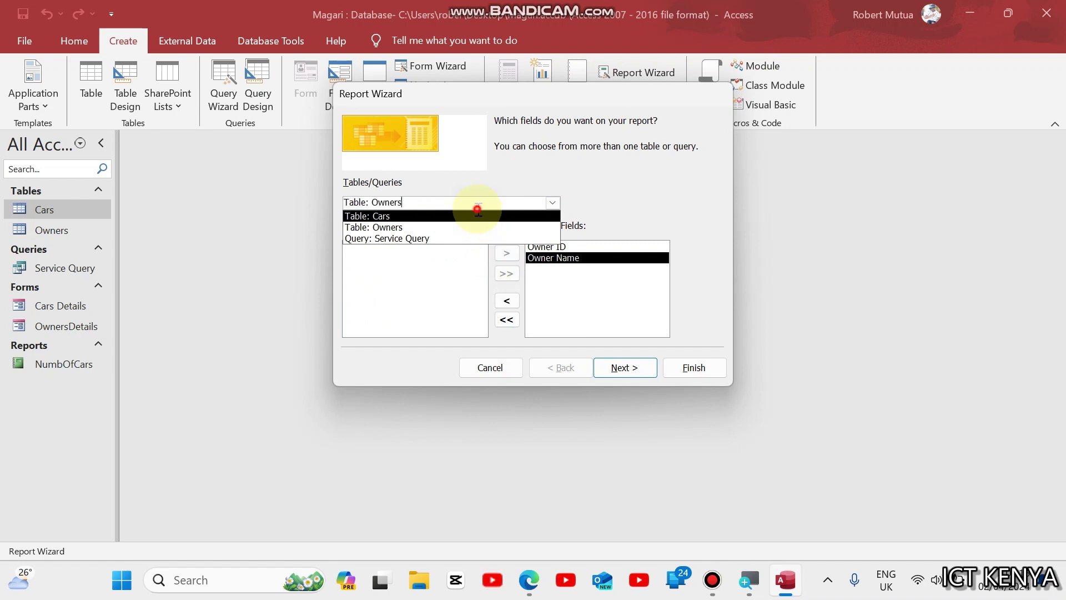
pyautogui.click(448, 217)
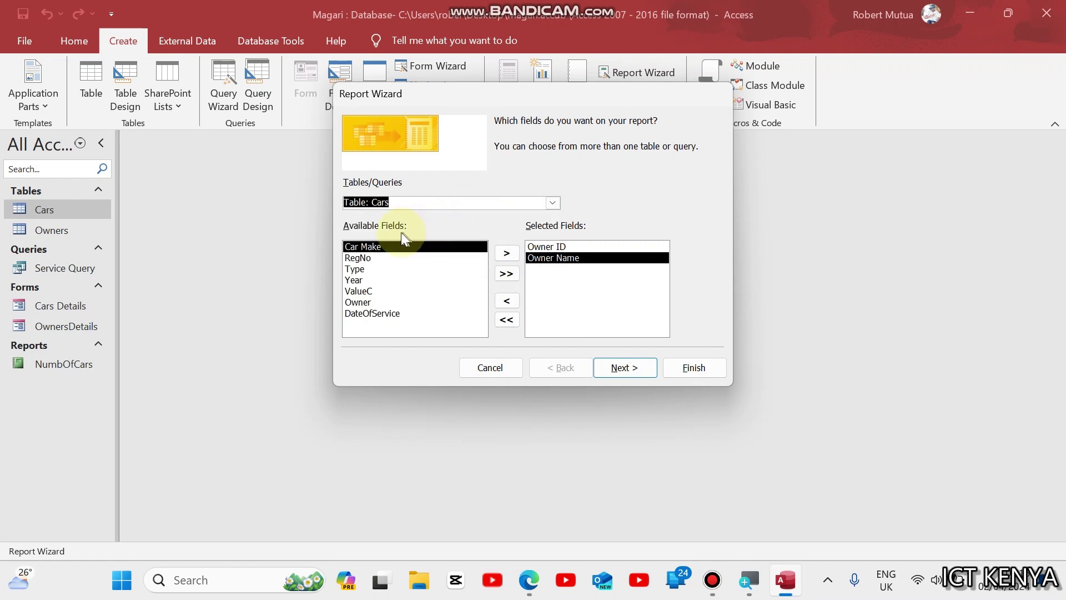
pyautogui.click(381, 259)
pyautogui.click(506, 254)
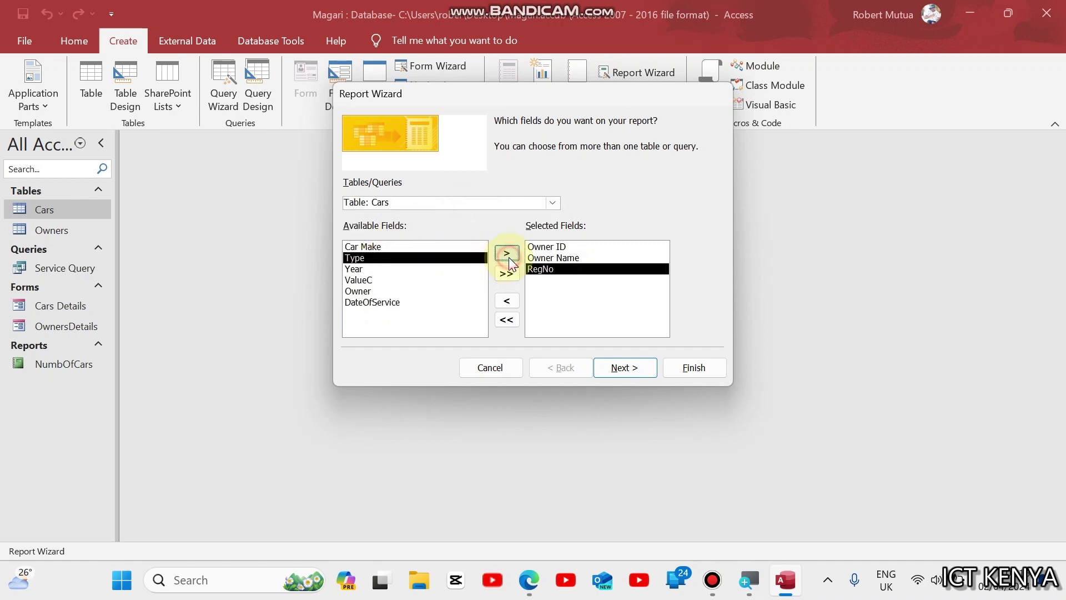
pyautogui.click(386, 280)
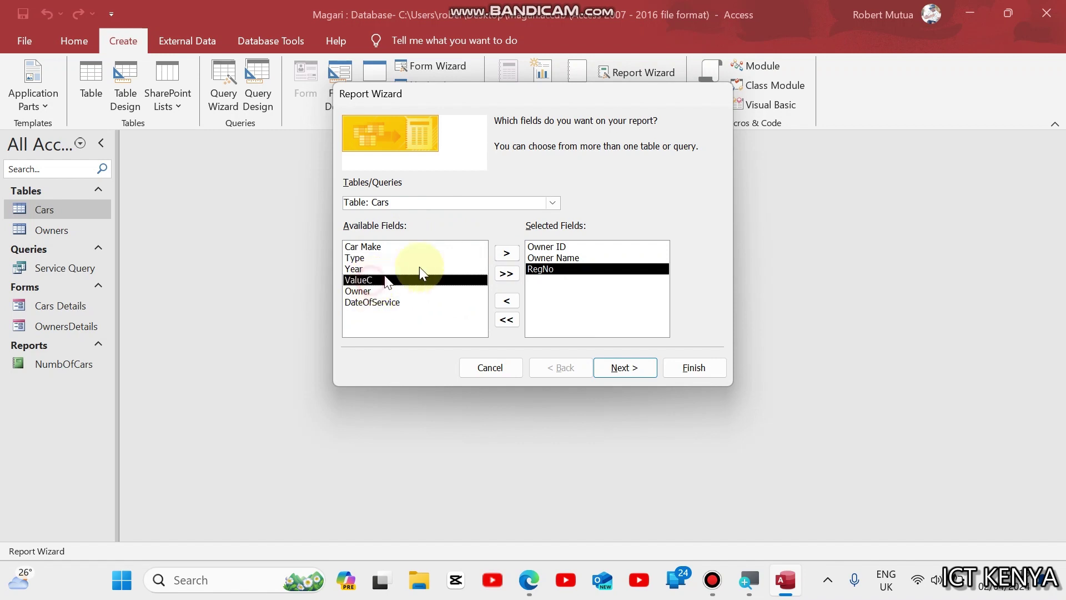
pyautogui.click(505, 254)
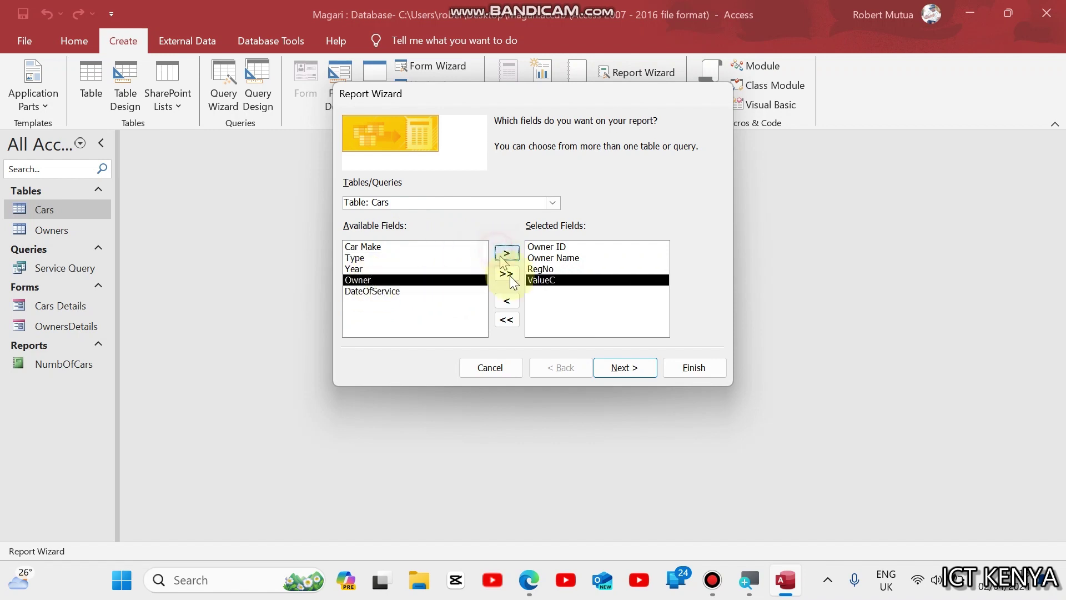
# Keep viewing data by owners, accept the defaults, finish the Owners report and open Design View.
pyautogui.click(632, 366)
pyautogui.click(632, 365)
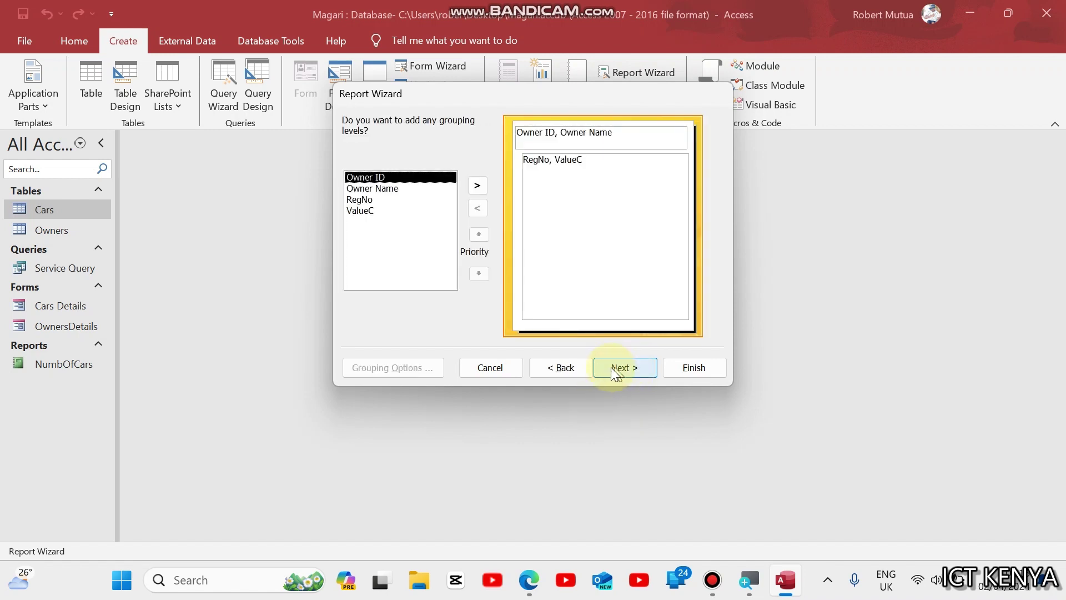
pyautogui.click(581, 369)
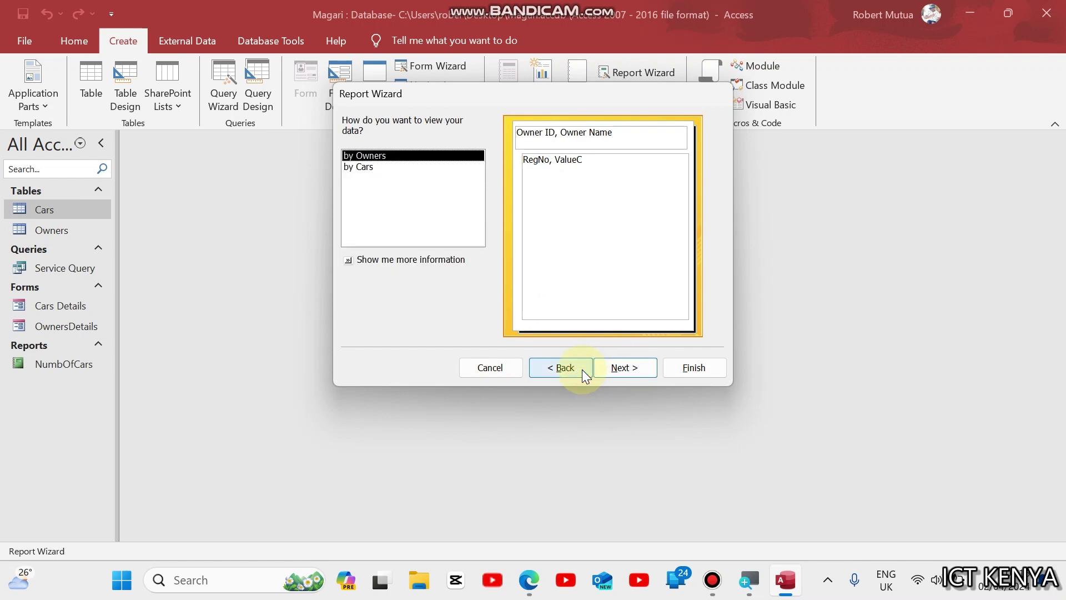
pyautogui.click(633, 370)
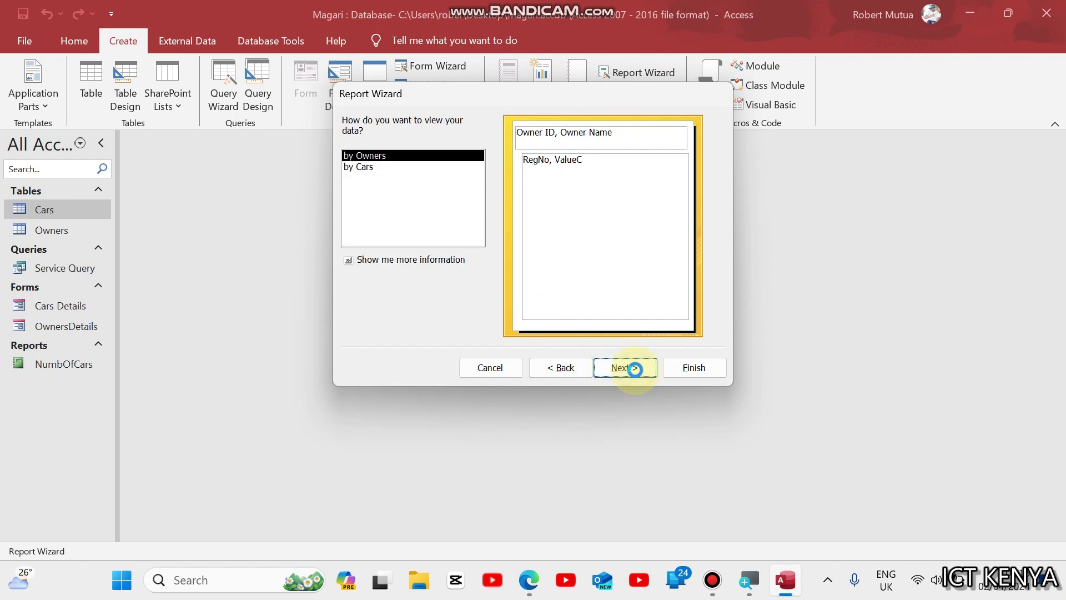
pyautogui.click(636, 370)
pyautogui.click(635, 370)
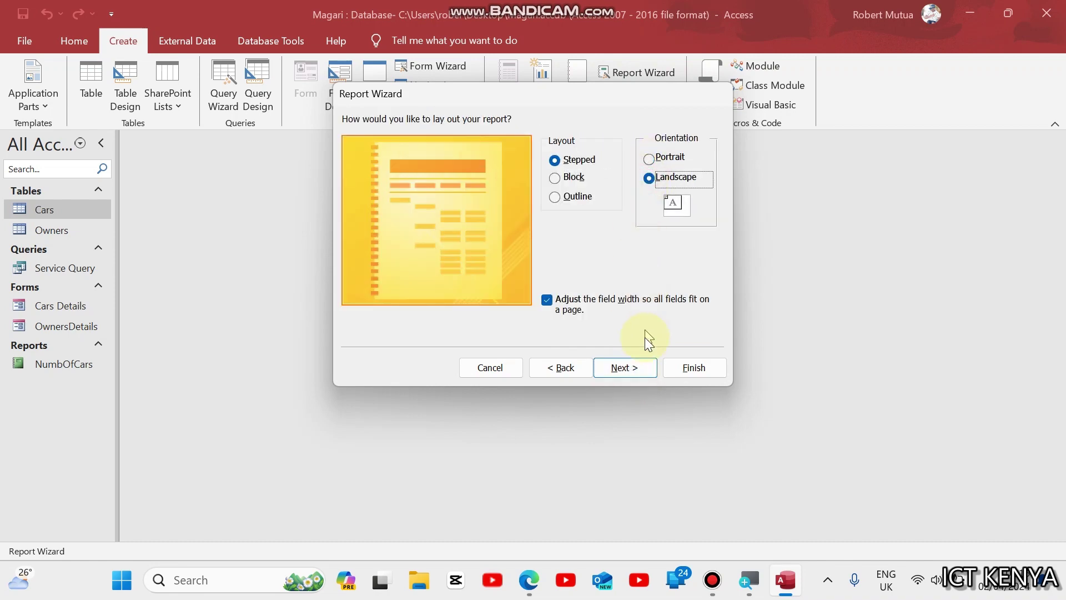
pyautogui.click(682, 365)
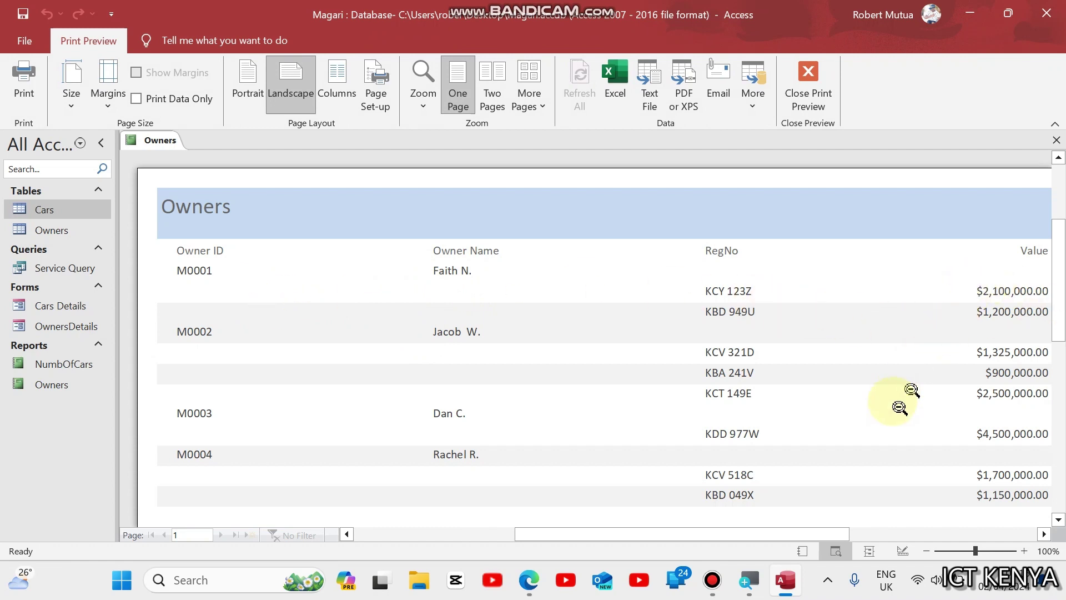
pyautogui.click(894, 552)
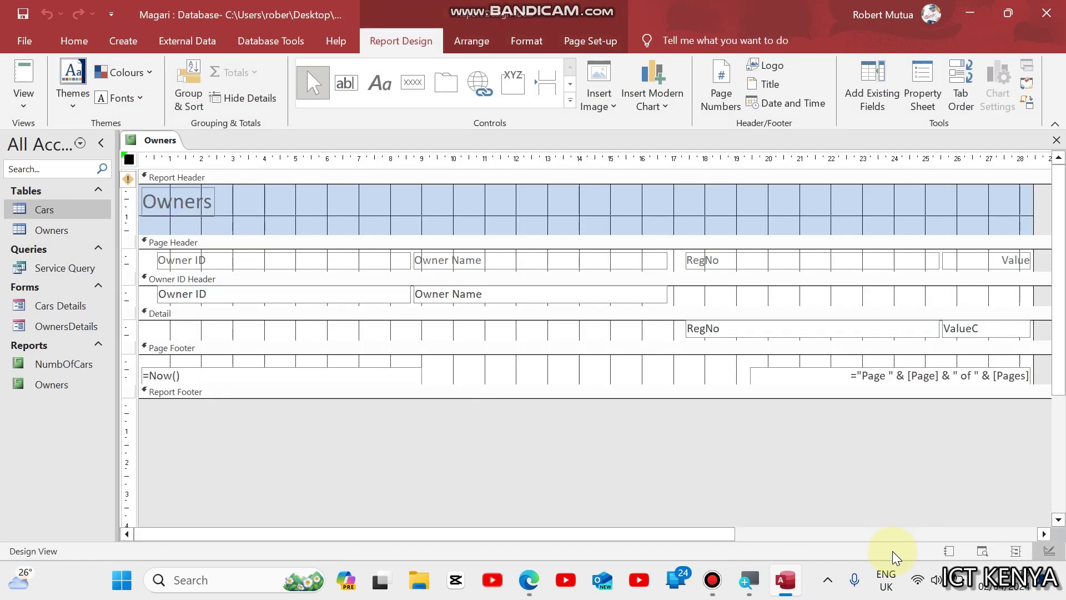
# Add a Sum of ValueC total to the Owner ID grouping, shown in the group footer.
pyautogui.click(192, 76)
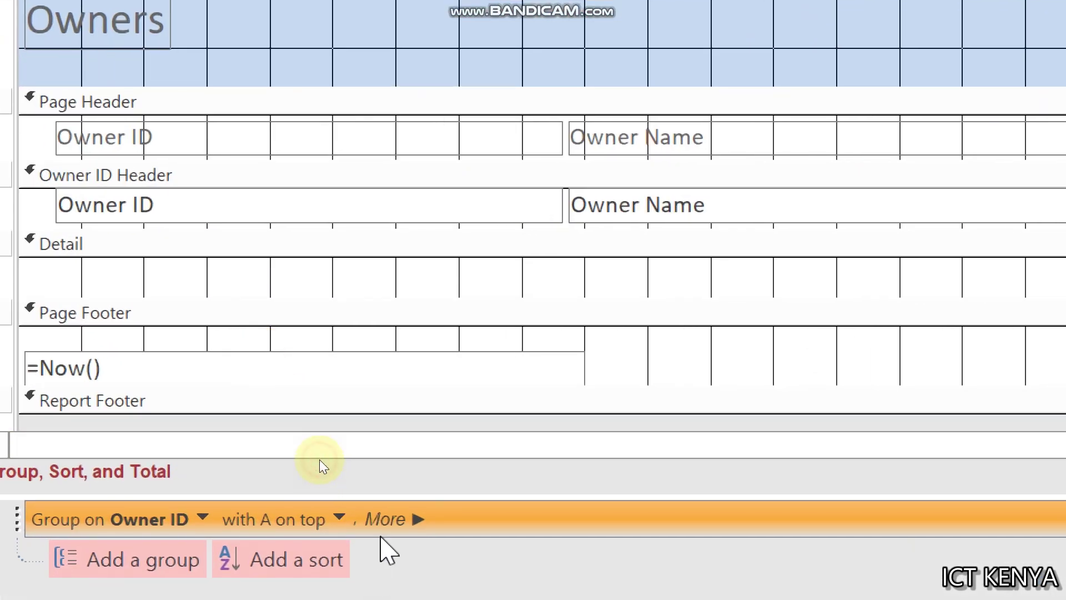
pyautogui.click(389, 520)
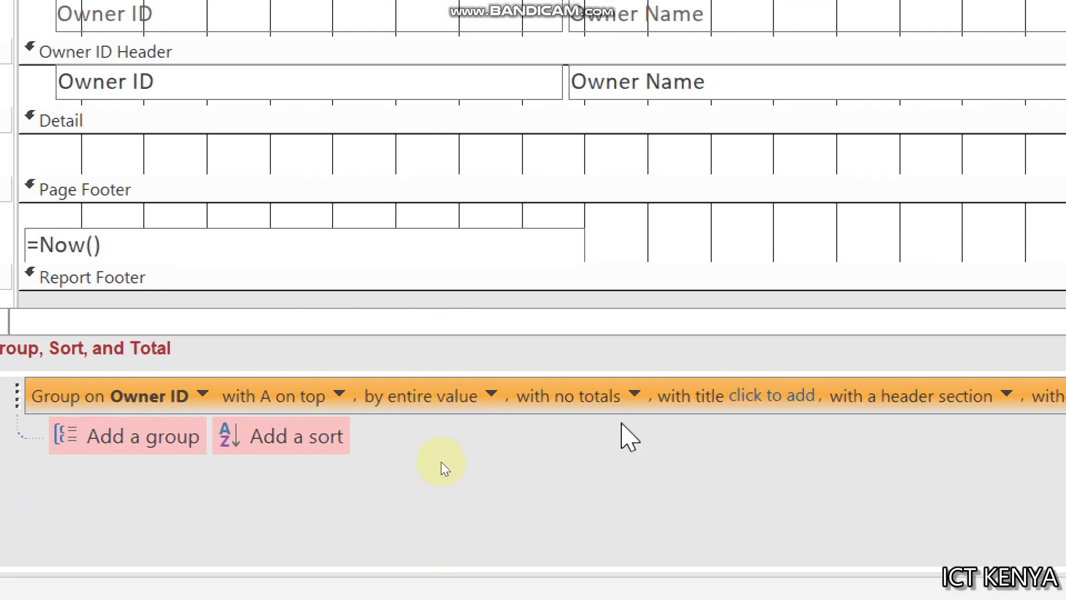
pyautogui.click(635, 517)
pyautogui.click(874, 407)
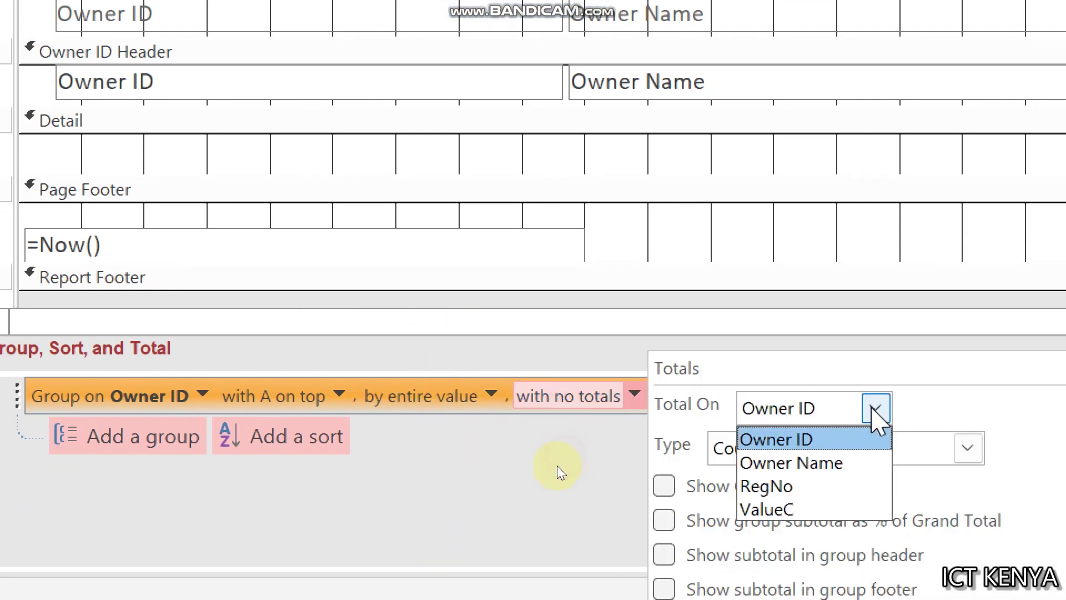
pyautogui.click(758, 490)
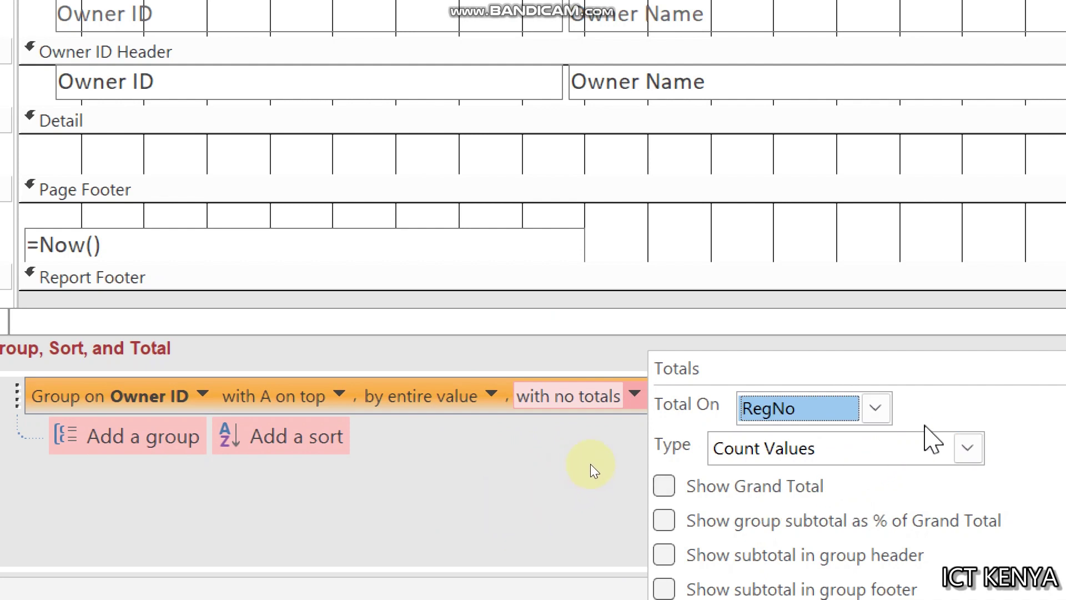
pyautogui.click(876, 407)
pyautogui.click(833, 508)
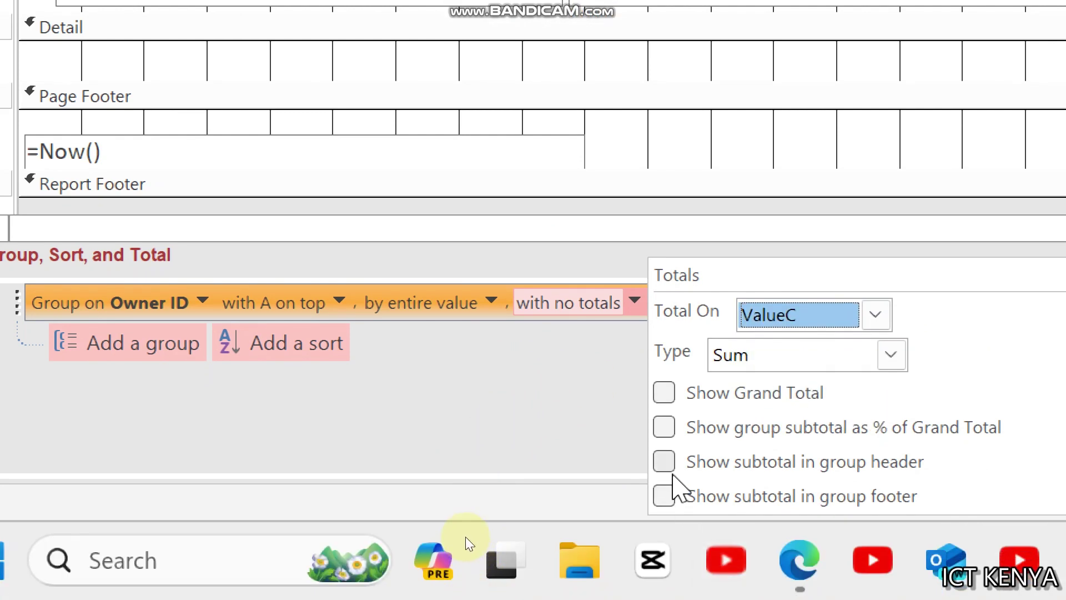
pyautogui.click(668, 495)
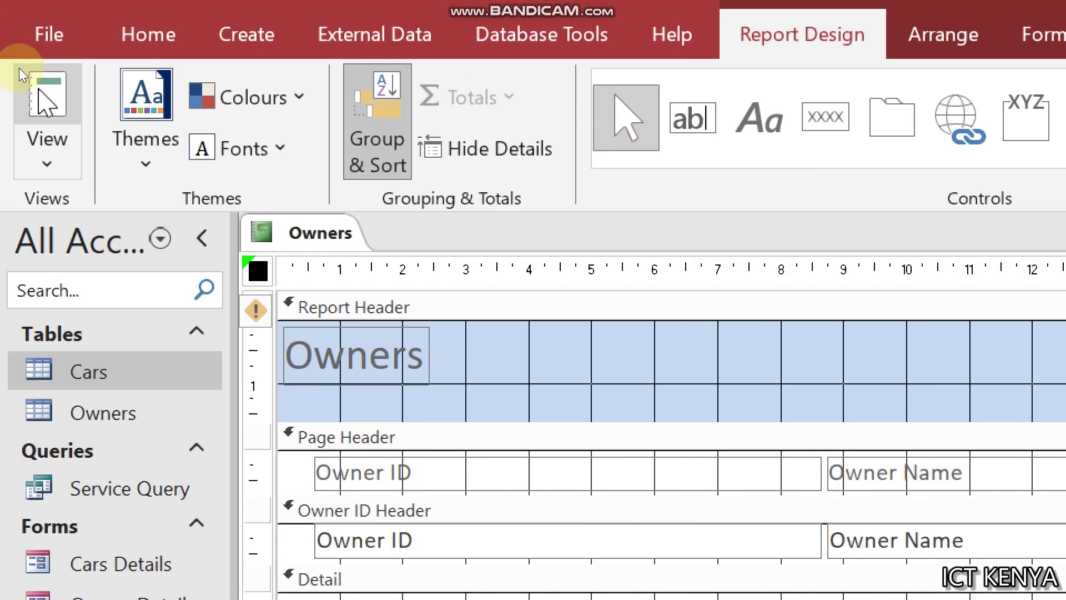
# Preview the Owners report and check totals like $4,725,000.00 for M0002 against the assignment PDF.
pyautogui.click(22, 75)
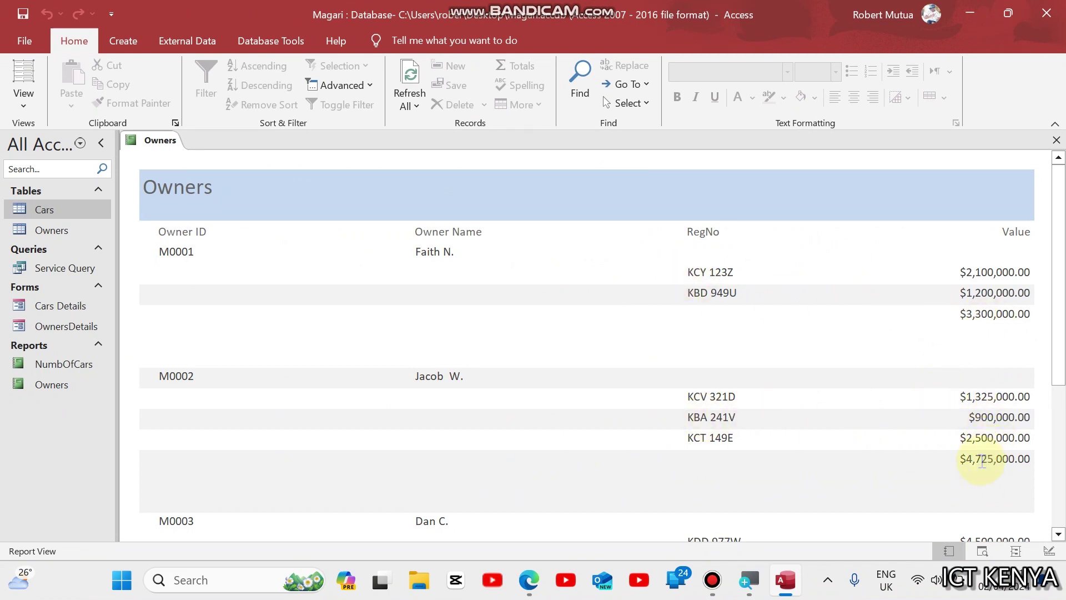
pyautogui.scroll(-5, 982, 461)
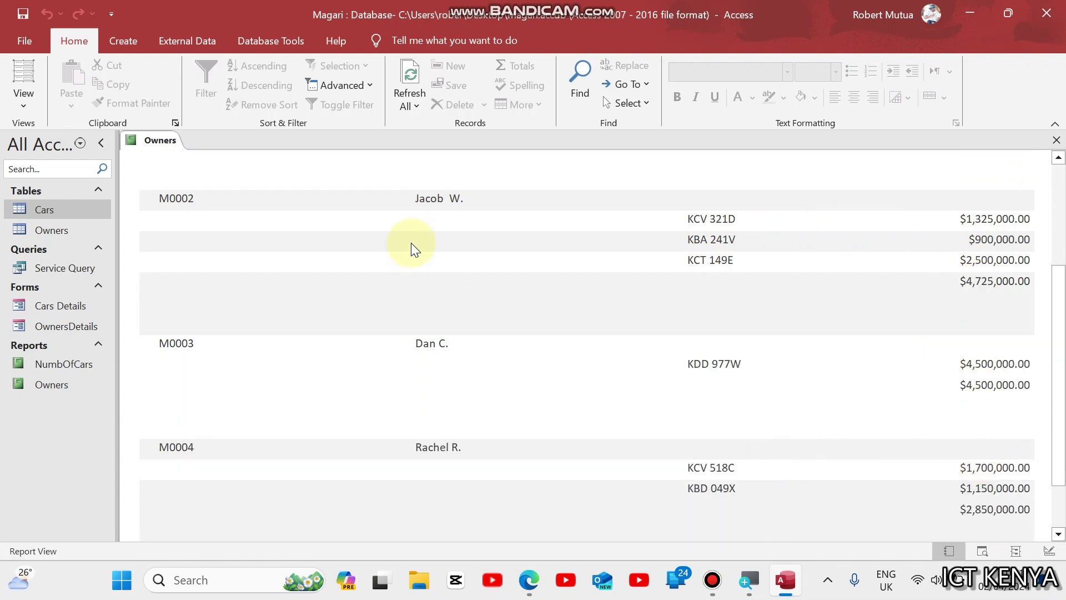
pyautogui.click(529, 579)
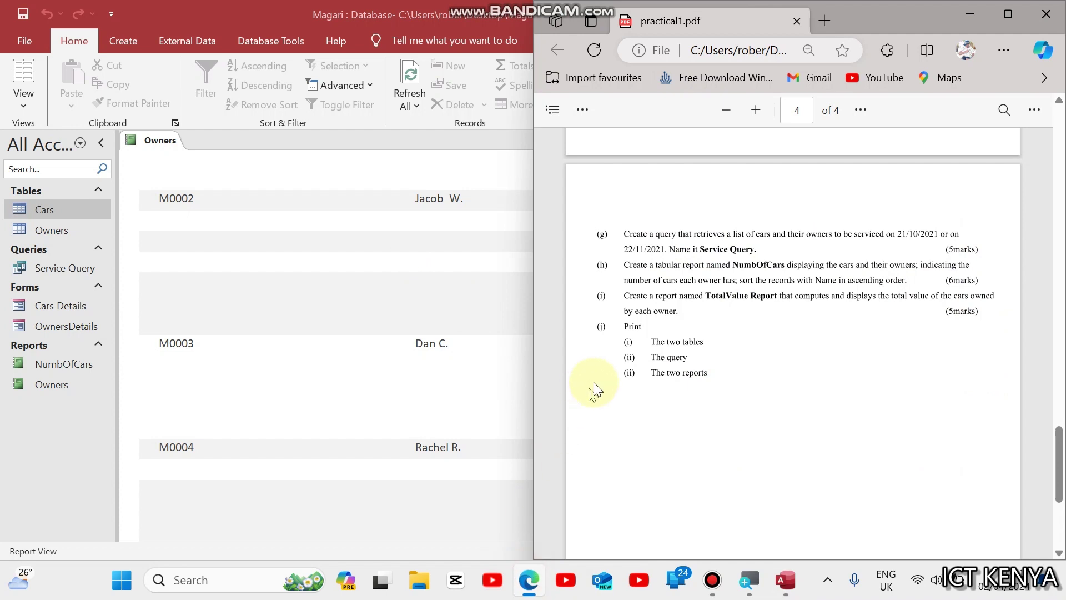
pyautogui.click(361, 364)
# Select the HP ColorLaserJet printer for the Owners report, then close the Print dialog.
pyautogui.hotkey('ctrl', 'p')
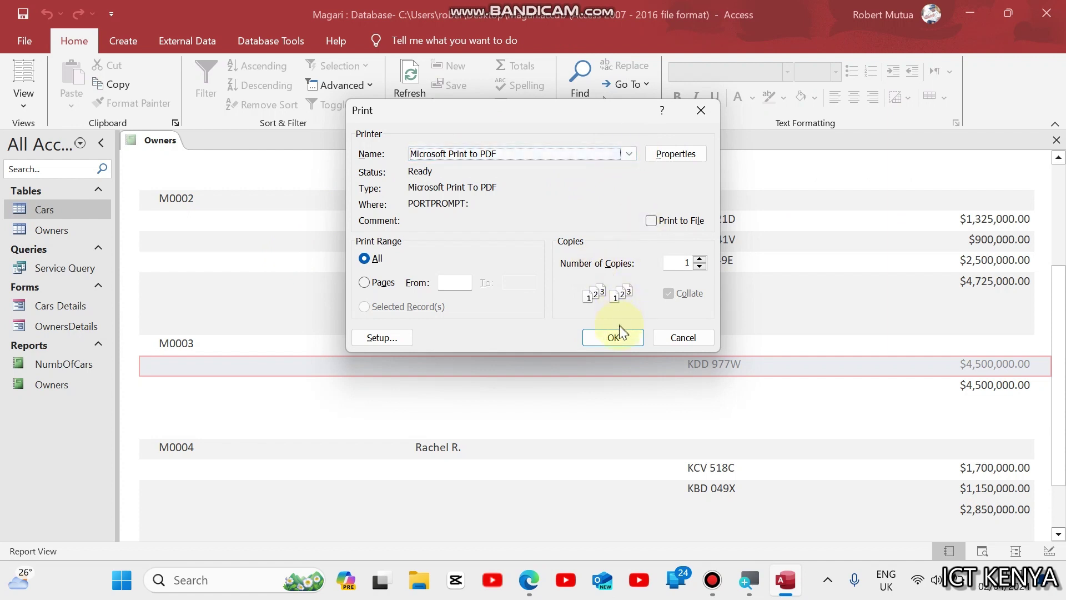
pyautogui.click(627, 154)
pyautogui.click(561, 177)
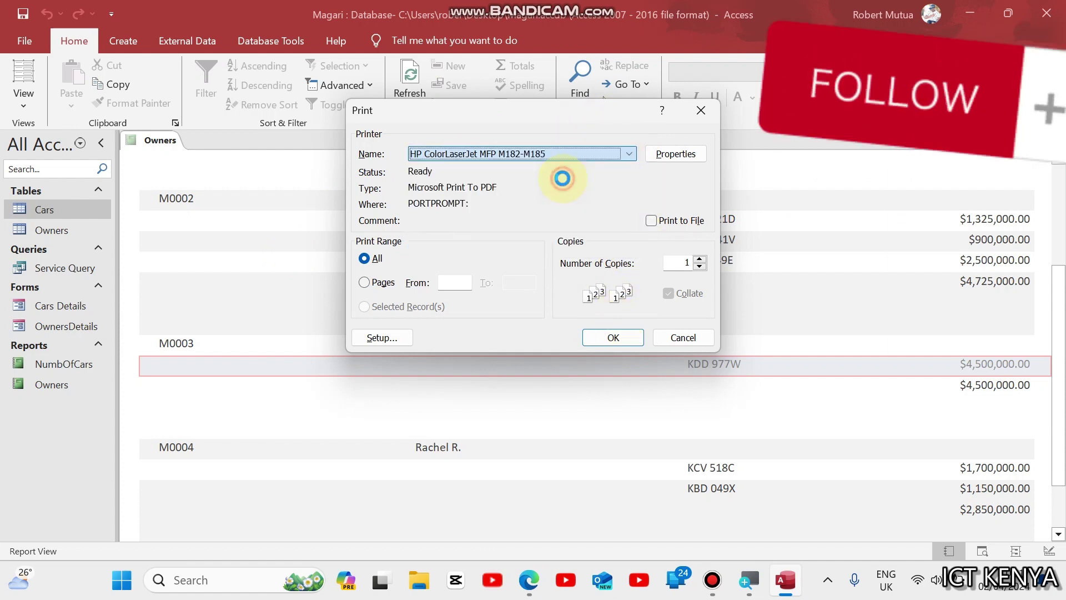
pyautogui.click(683, 338)
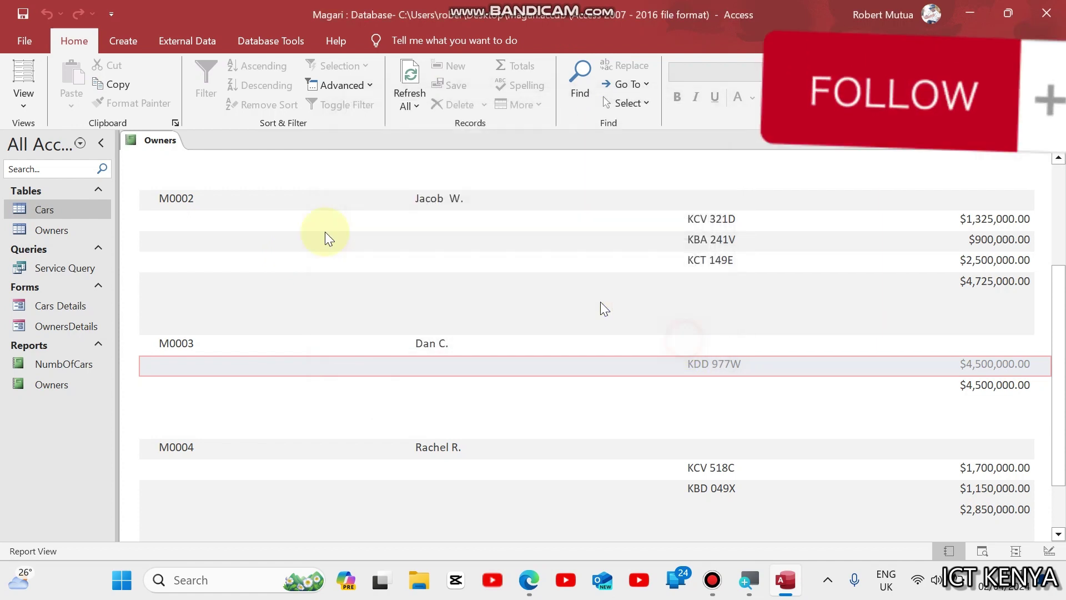
# Open the Owners table and the Cars Details form, cancelling printing for each.
pyautogui.doubleClick(71, 231)
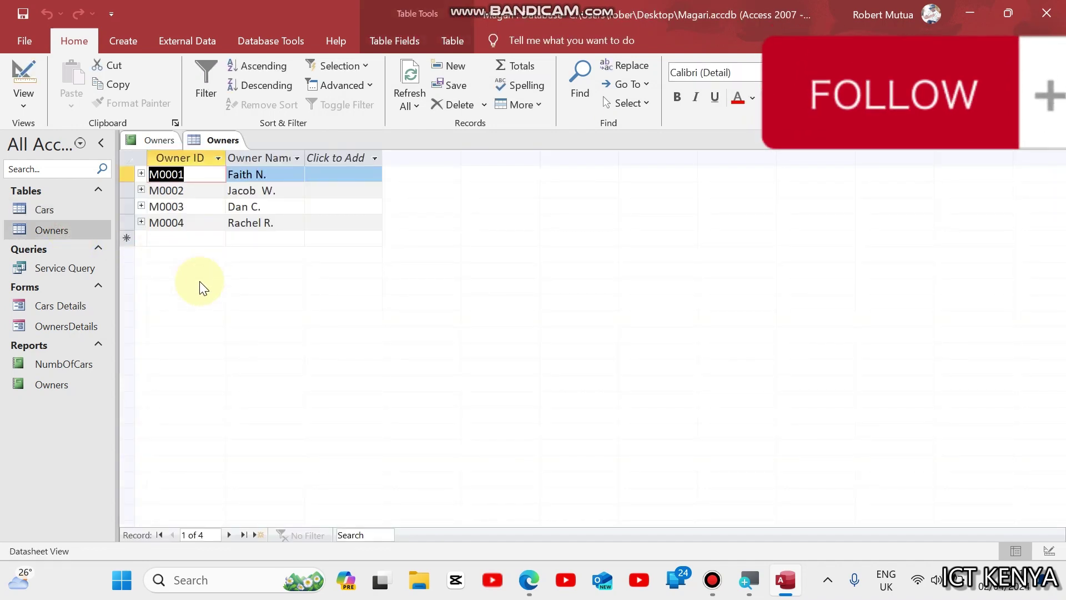
pyautogui.hotkey('ctrl', 'p')
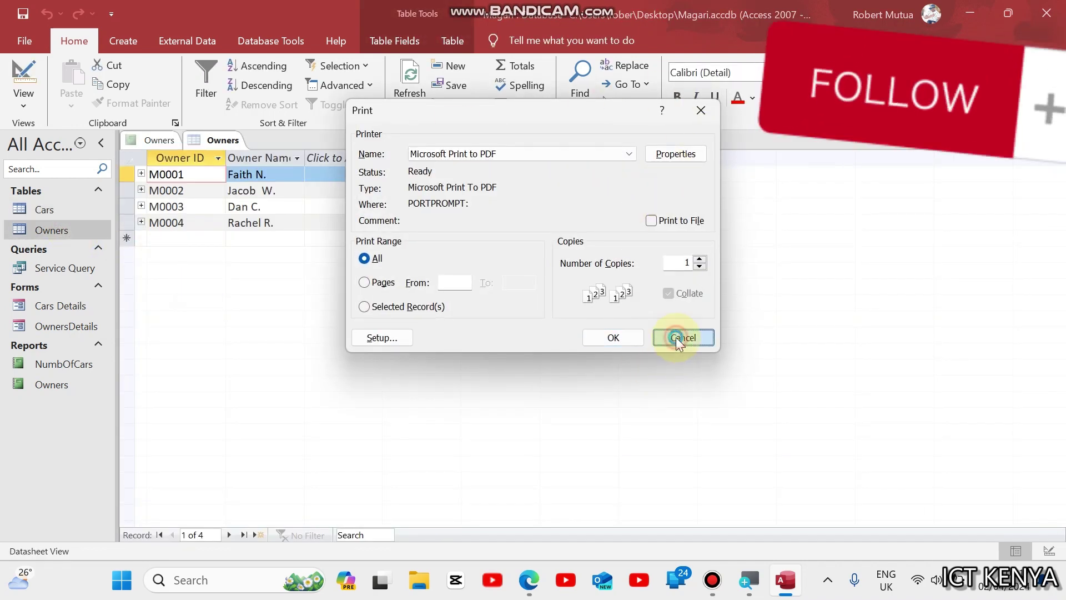
pyautogui.click(670, 343)
pyautogui.doubleClick(56, 303)
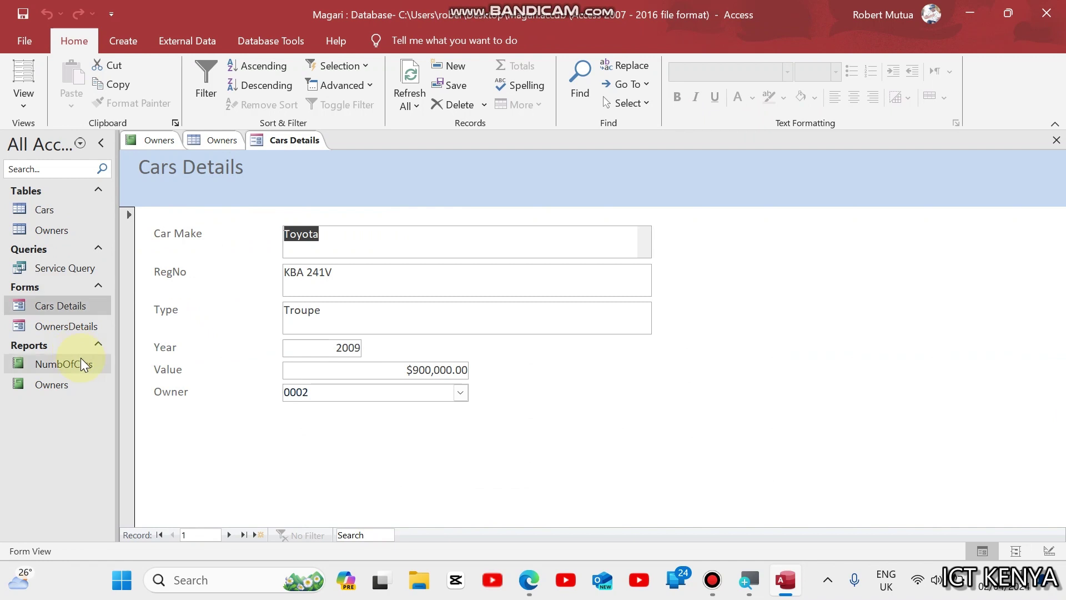
pyautogui.hotkey('ctrl', 'p')
pyautogui.click(682, 337)
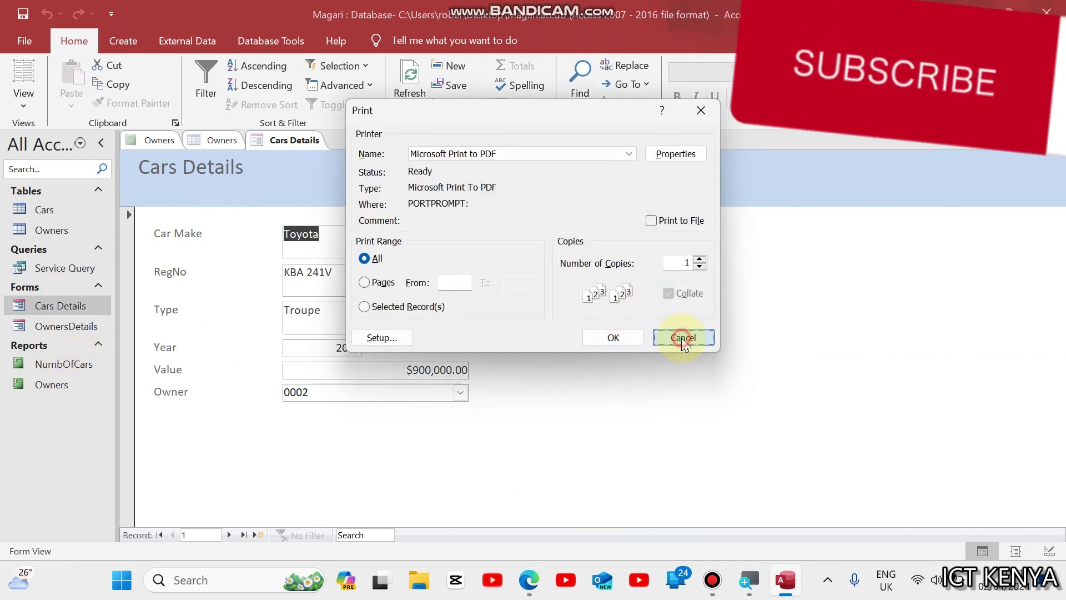
# Quit Access, saving the Owners report changes, and close the assignment PDF.
pyautogui.click(1051, 10)
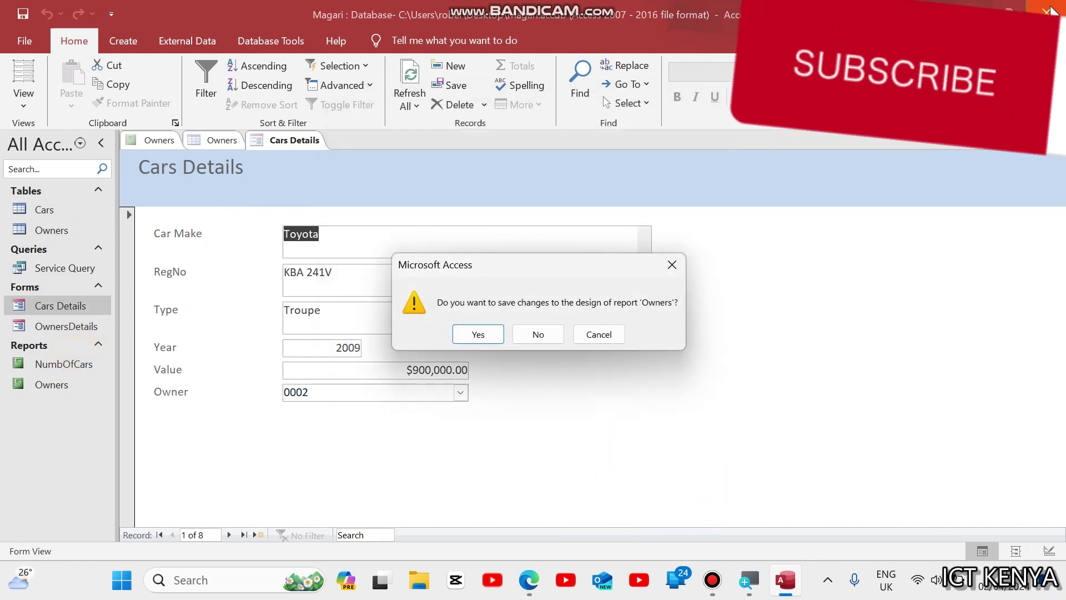
pyautogui.click(479, 332)
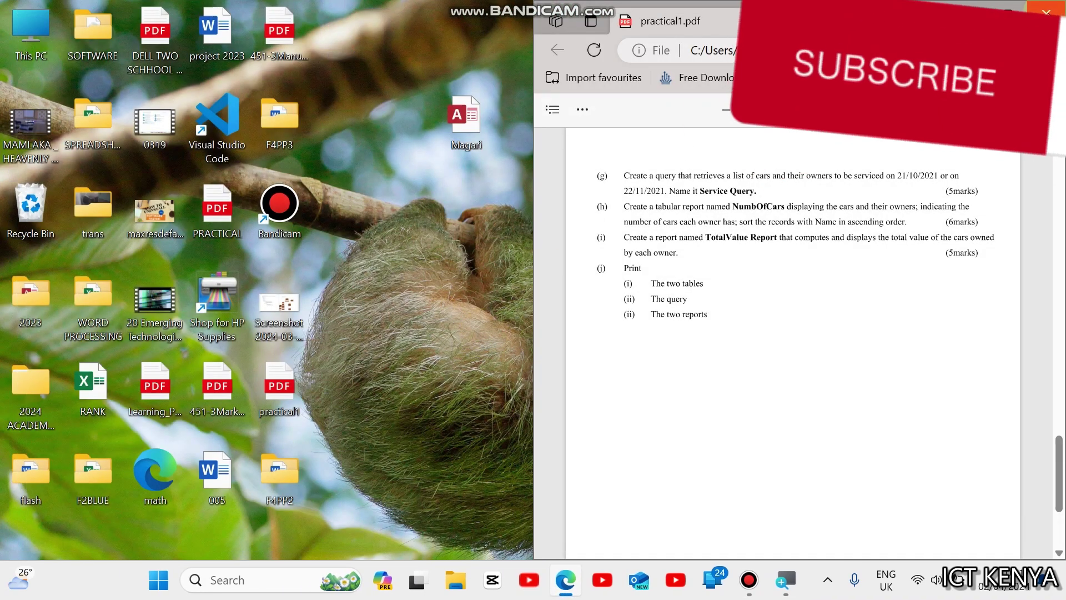
pyautogui.click(1046, 11)
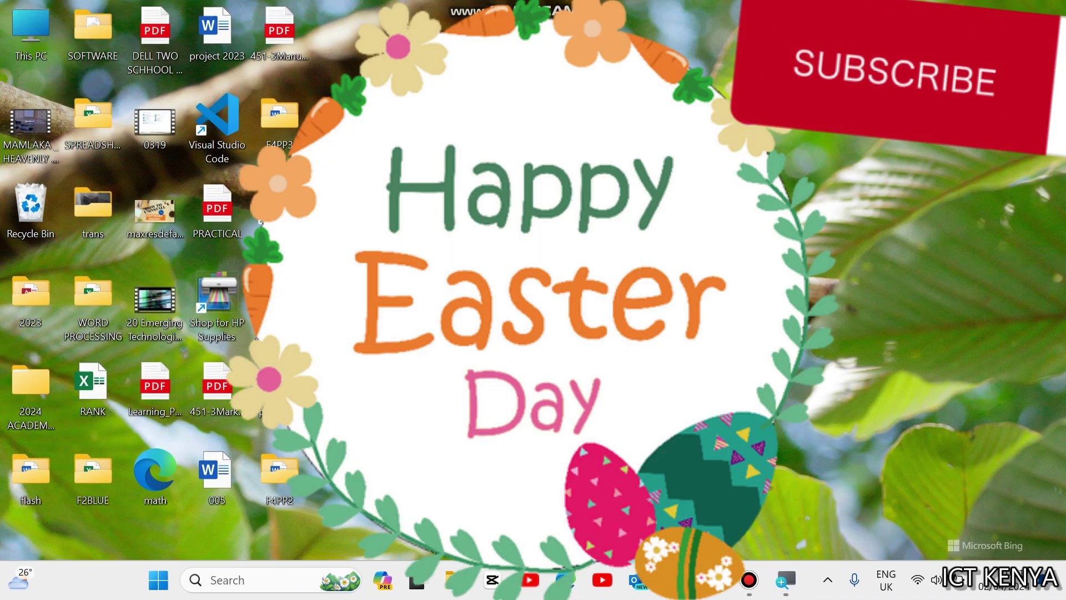